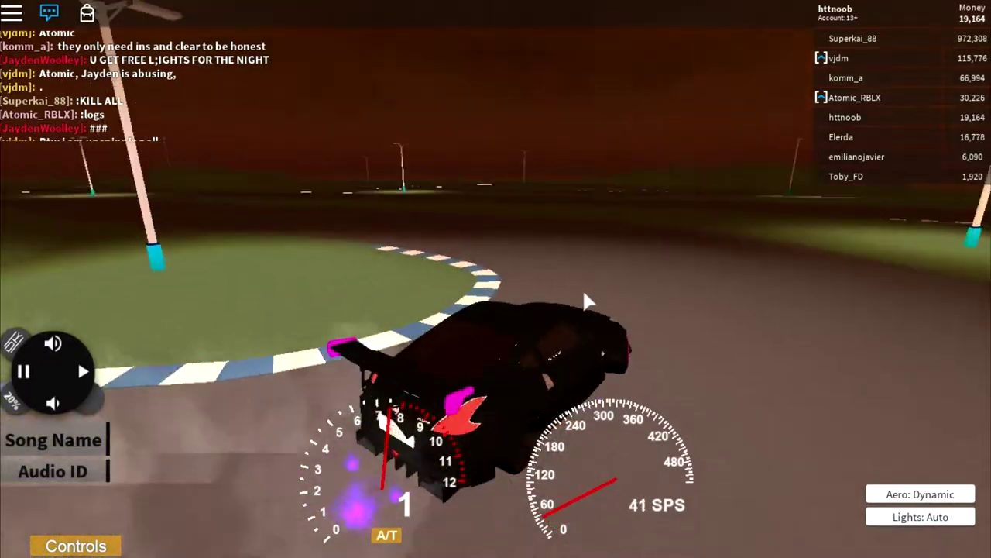
# - Accelerate off into a left drift, hold it sideways, then straighten and gain speed
pyautogui.press('w')
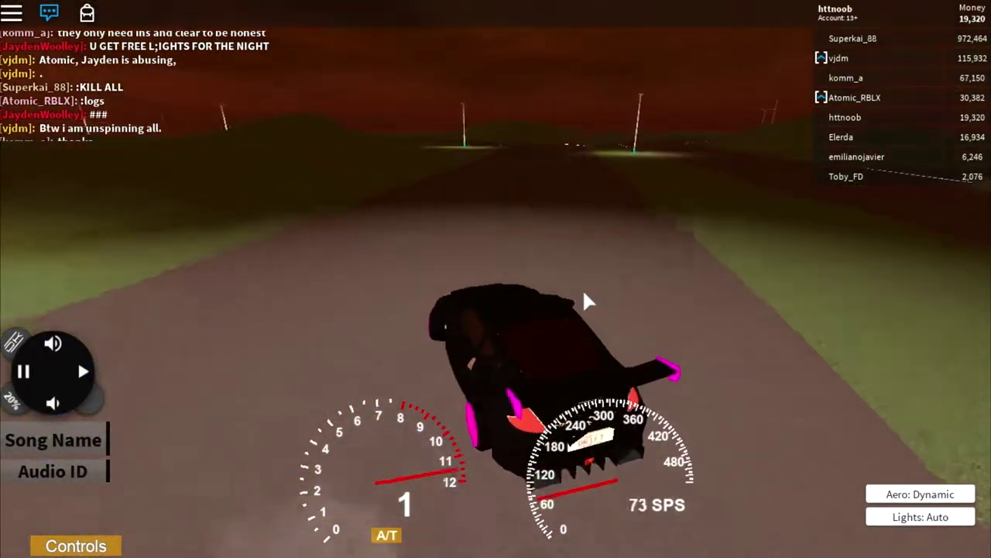
pyautogui.press('w')
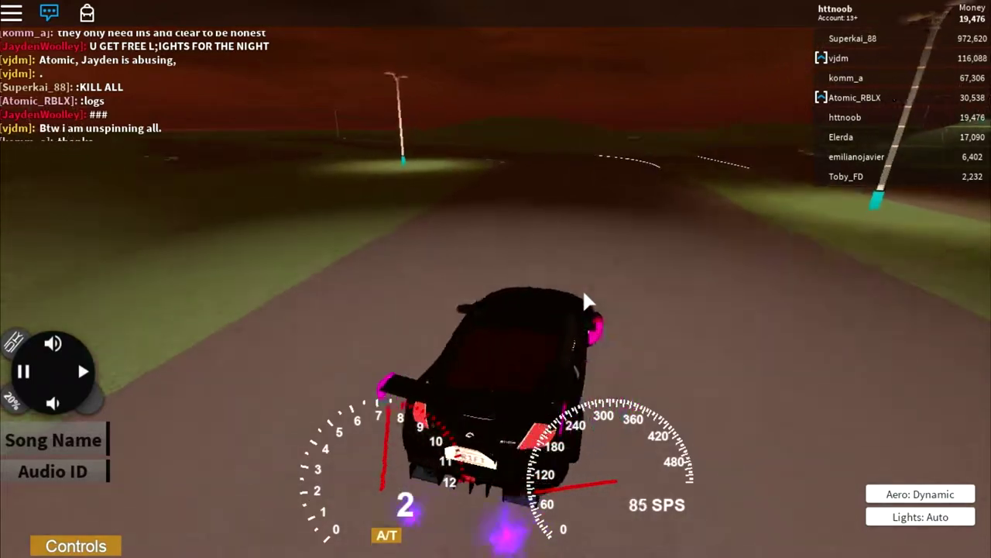
pyautogui.press('w')
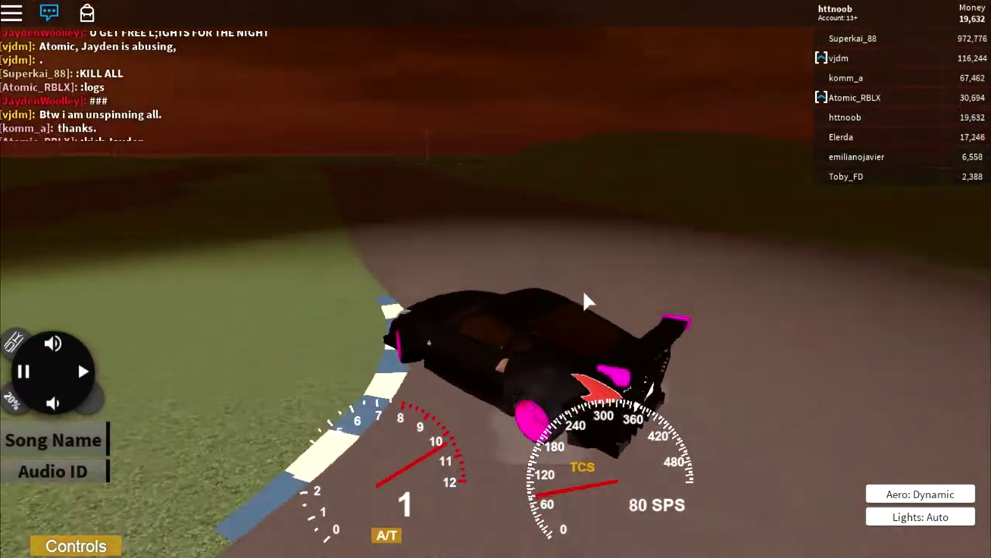
pyautogui.press('w')
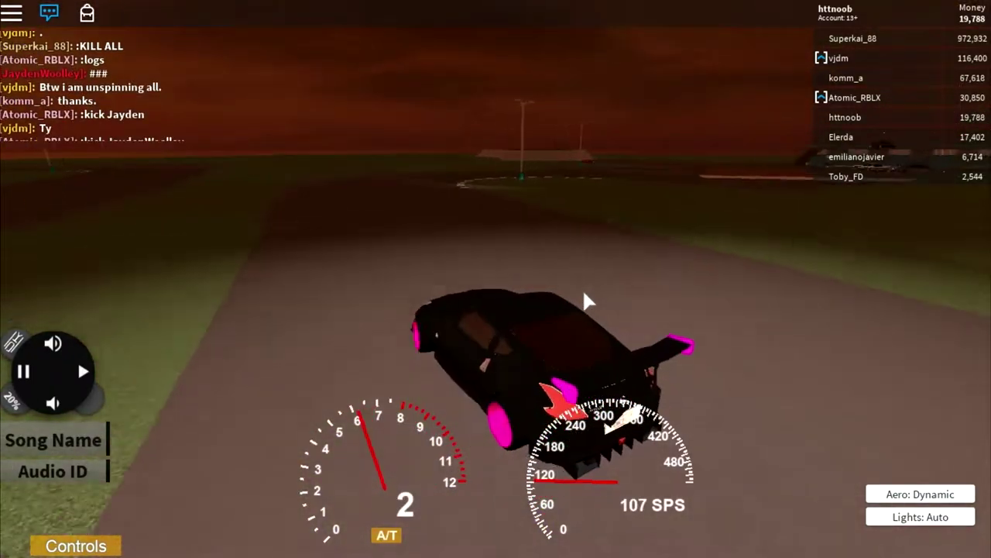
# - Throw the car into sideways drifts past the overpass, recovering speed between slides
pyautogui.press('w')
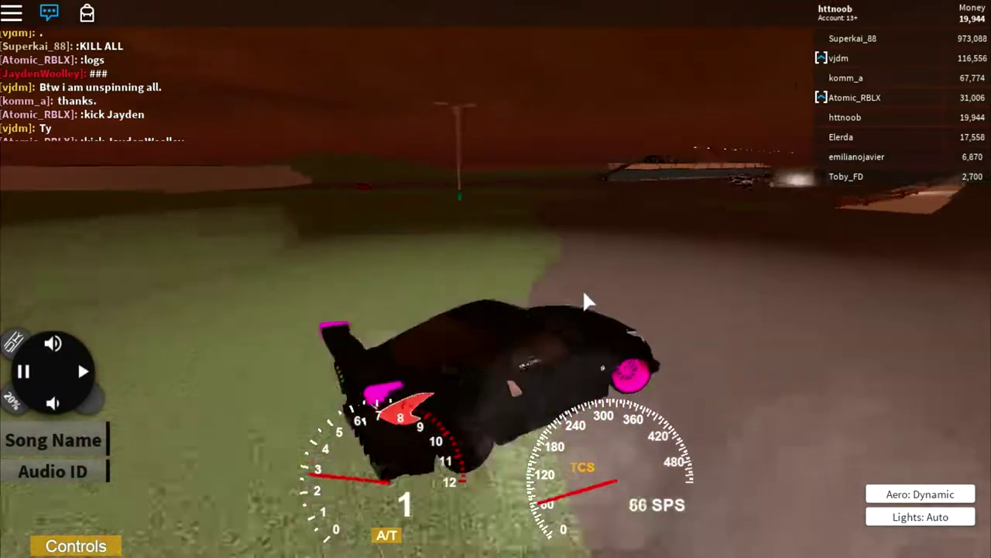
pyautogui.press('w')
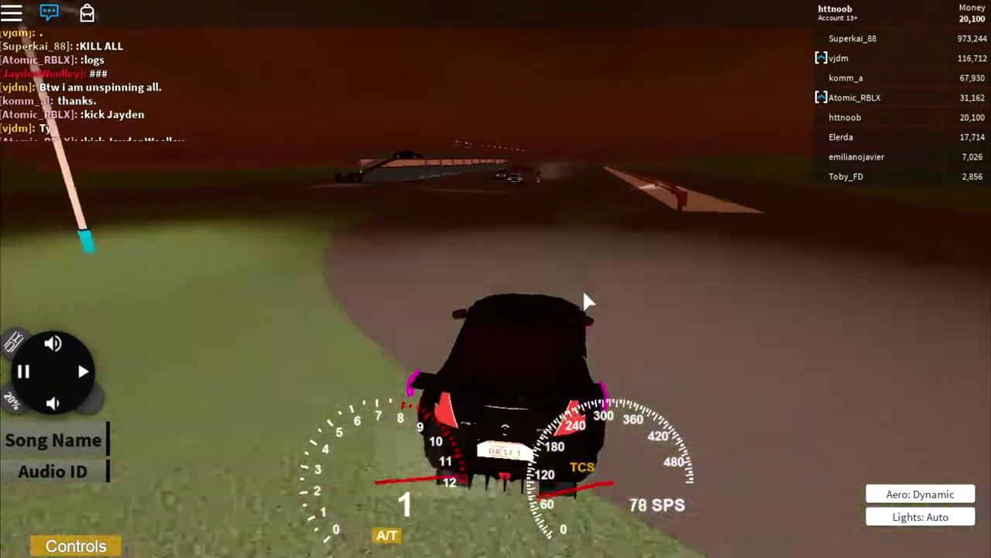
pyautogui.press('w')
pyautogui.press('a')
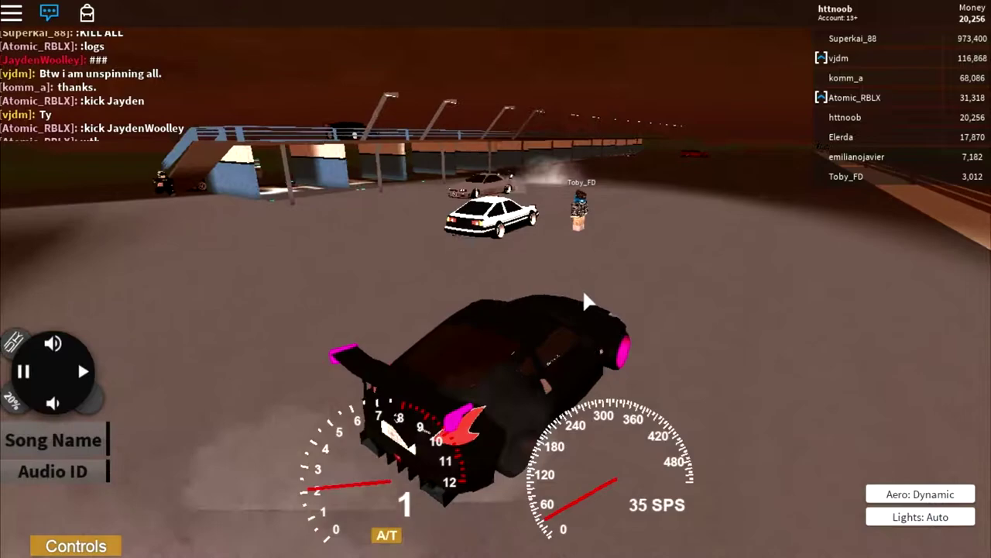
pyautogui.press('w')
pyautogui.press('w')
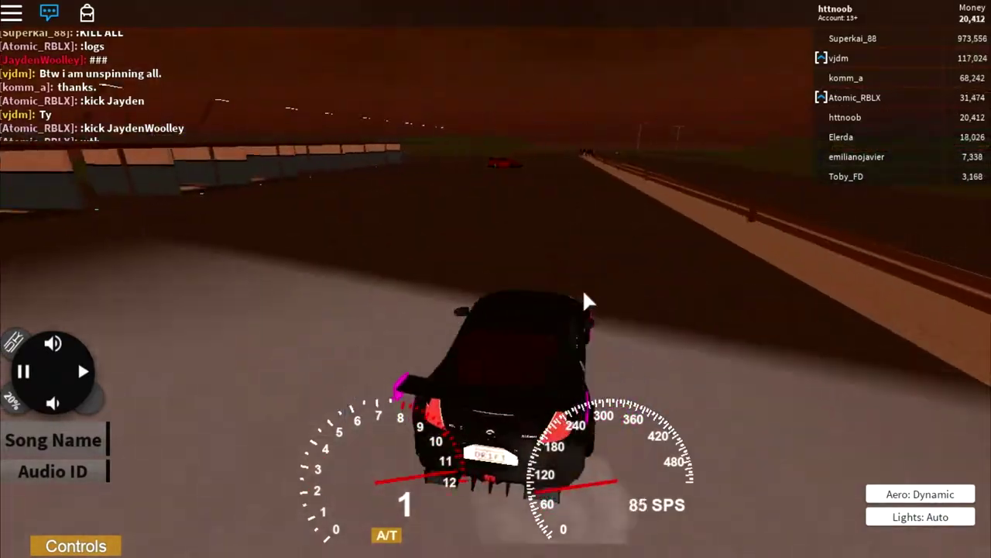
# - Slide the car beside the guardrail and follow the road through the curve
pyautogui.press('a')
pyautogui.press('w')
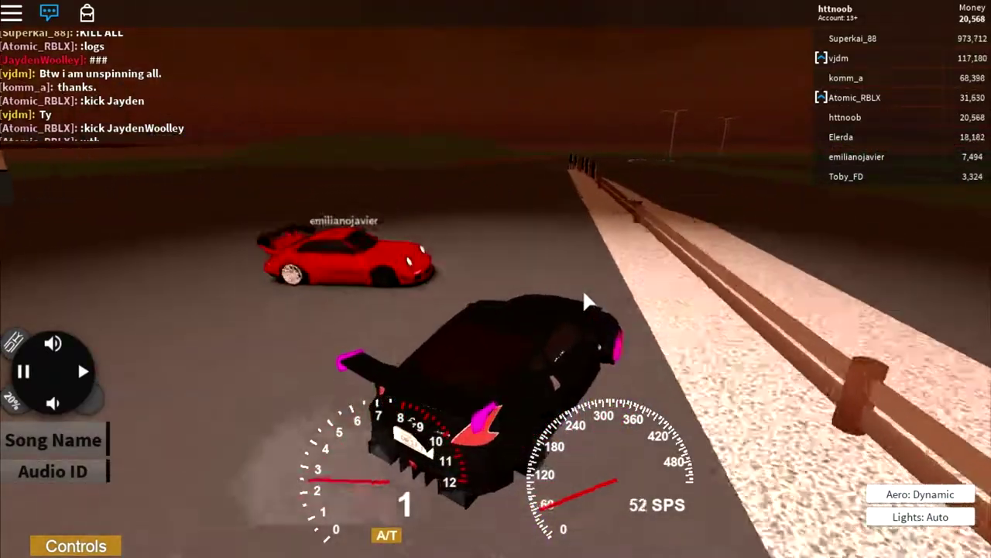
pyautogui.press('w')
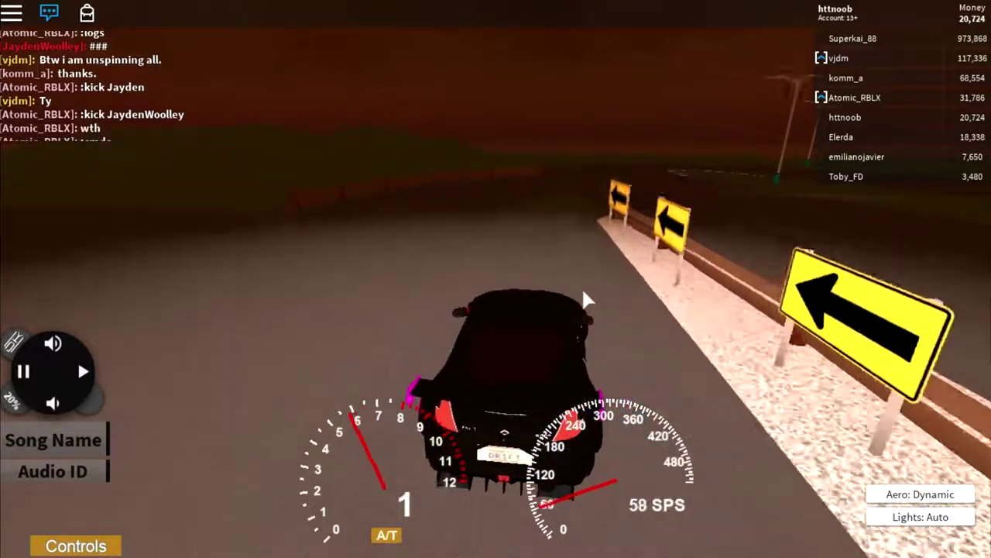
pyautogui.press('a')
# - Turn along the road and keep the car sliding through the bend
pyautogui.press('w')
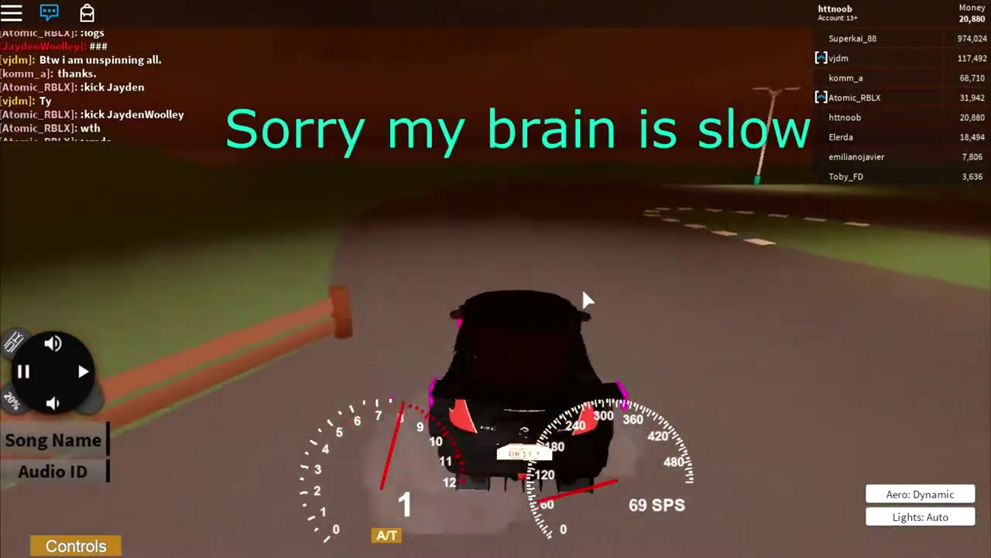
pyautogui.press('d')
pyautogui.press('w')
pyautogui.press('a')
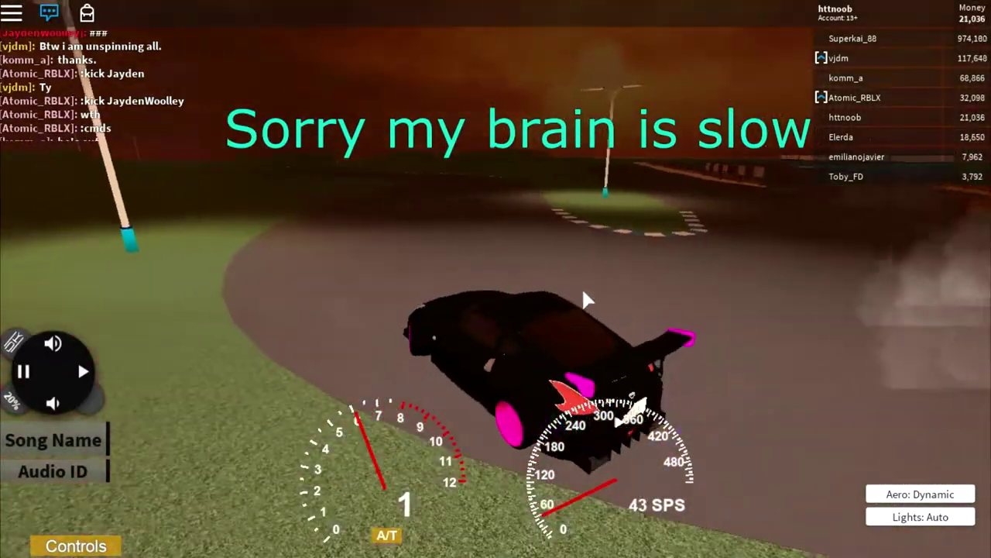
# - Accelerate down the lit straight, keeping the car steady and straight
pyautogui.press('w')
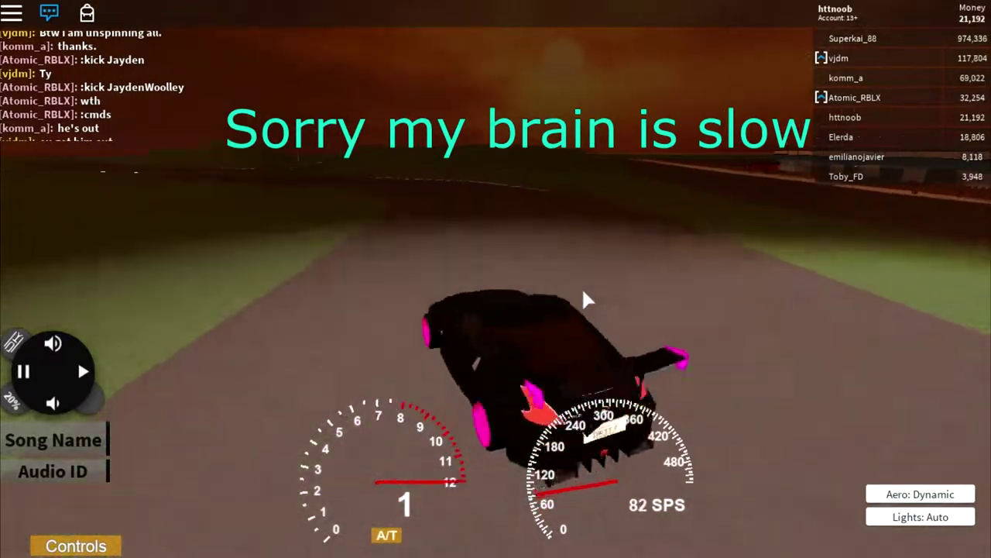
pyautogui.press('w')
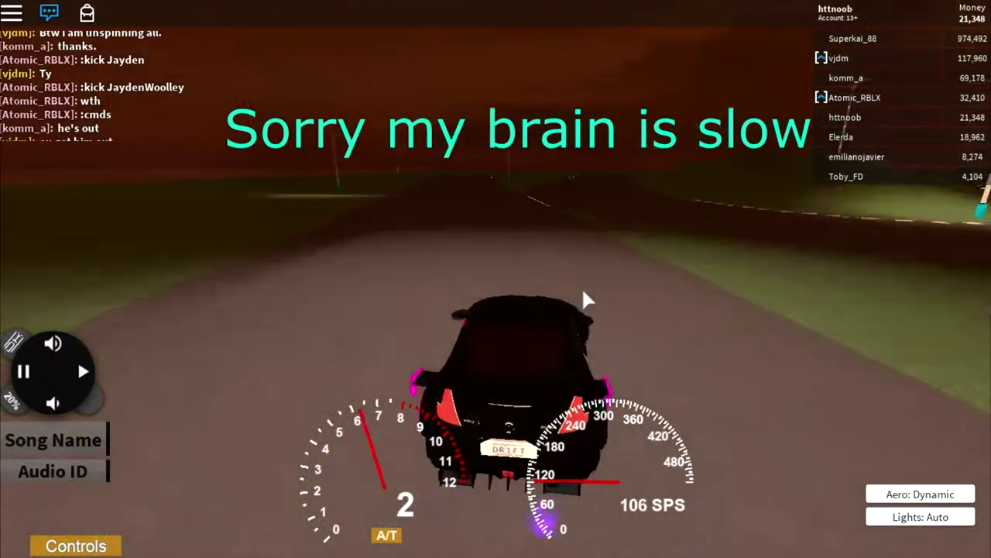
pyautogui.press('s')
pyautogui.press('w')
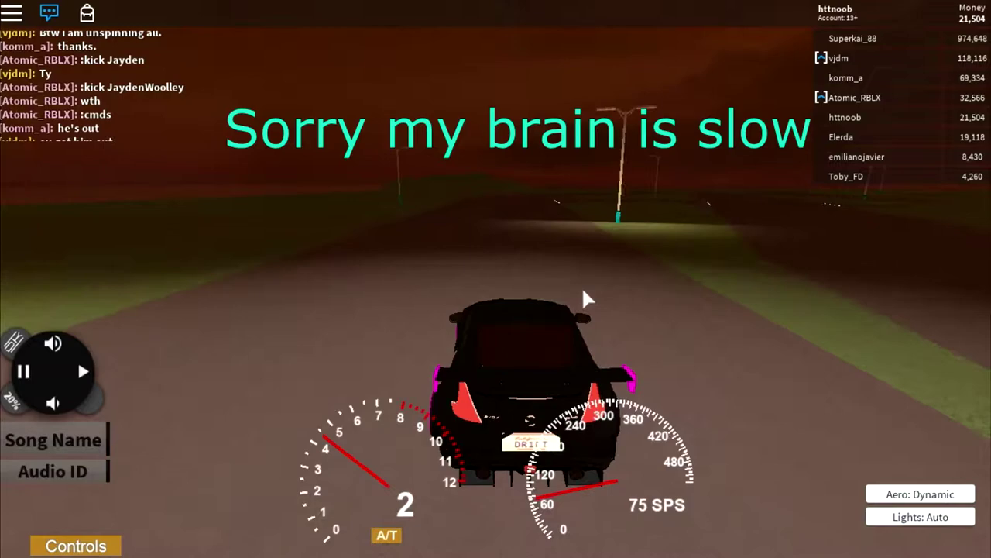
# - Drift right toward the checkered kerb, slowing while the car keeps sliding
pyautogui.press('w')
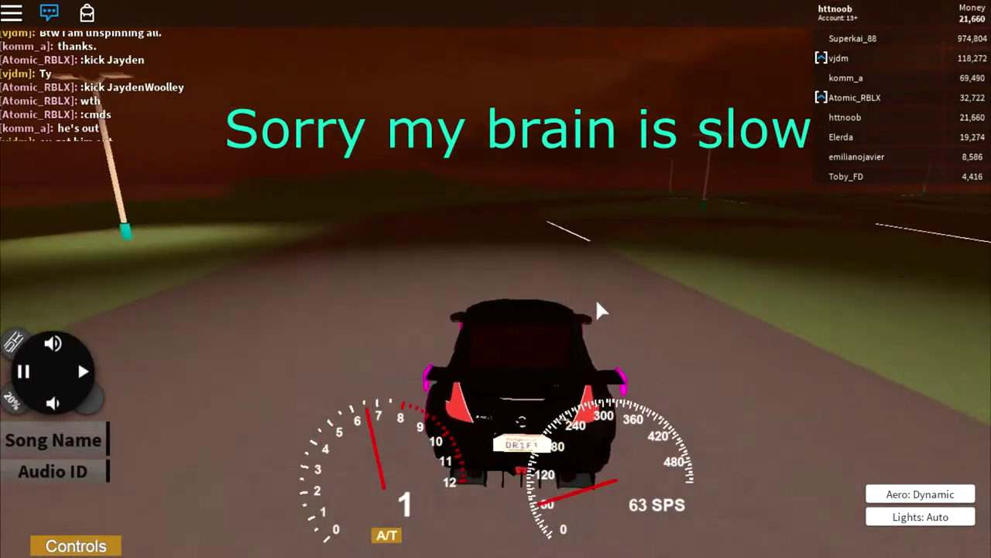
pyautogui.press('d')
pyautogui.press('w')
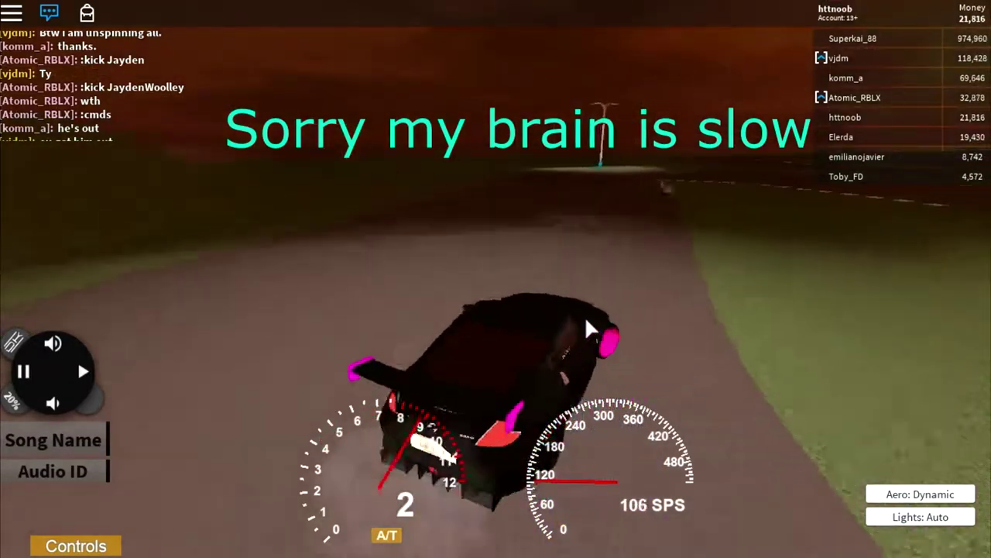
pyautogui.press('a')
pyautogui.press('s')
pyautogui.press('a')
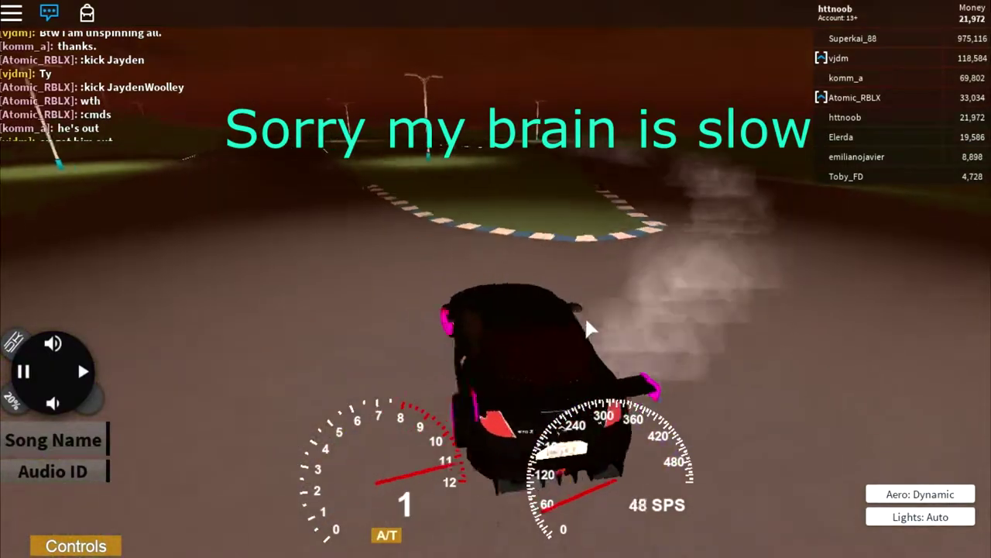
# - Accelerate out into a left drift, then straighten and slow before the corner
pyautogui.press('w')
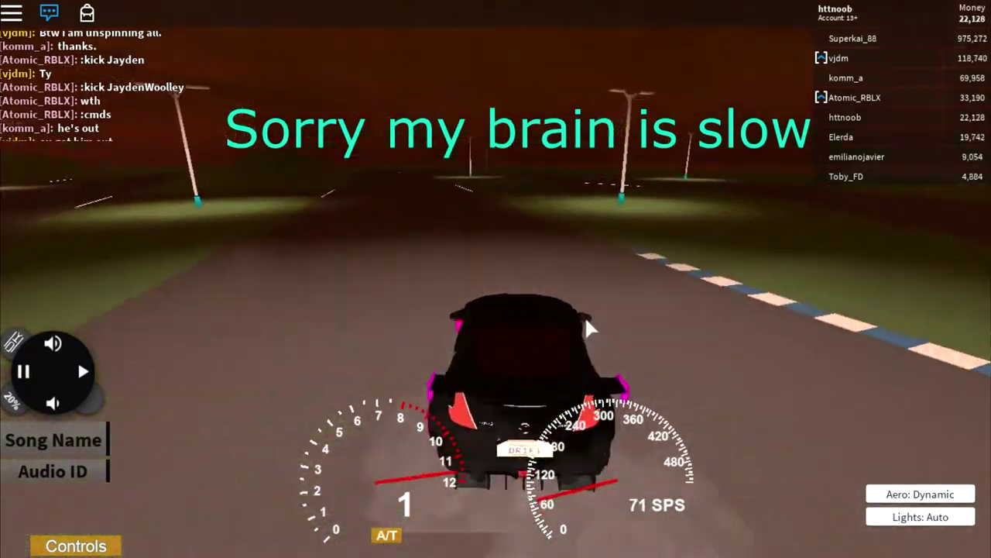
pyautogui.press('a')
pyautogui.press('w')
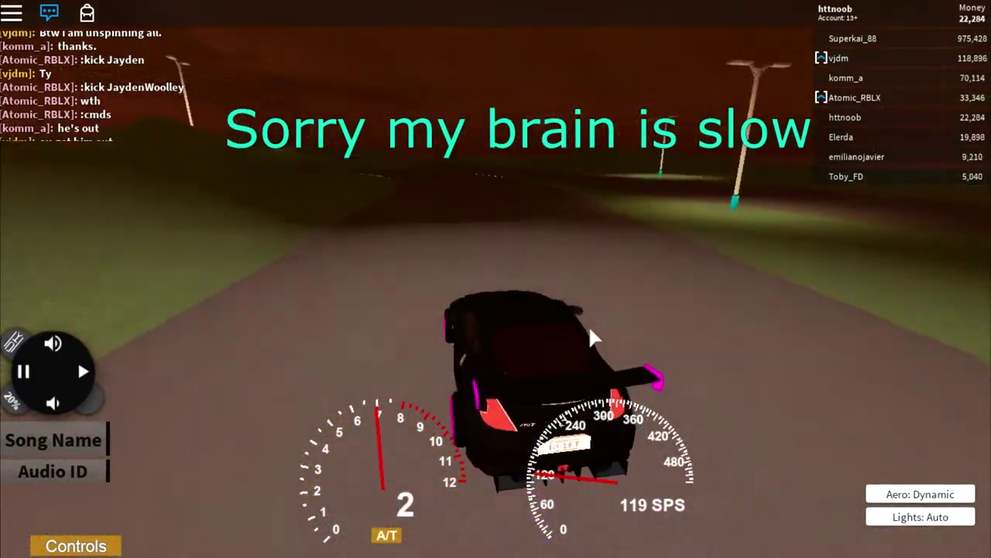
pyautogui.press('s')
# - Kick the car sideways through the kerbed corner and accelerate out of the drift
pyautogui.press('w')
pyautogui.press('a')
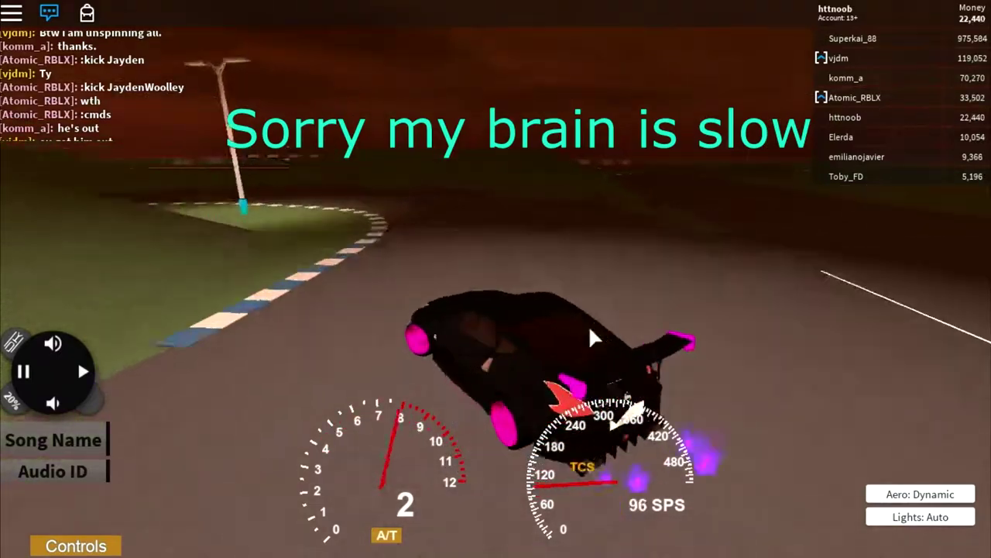
pyautogui.press('w')
pyautogui.press('a')
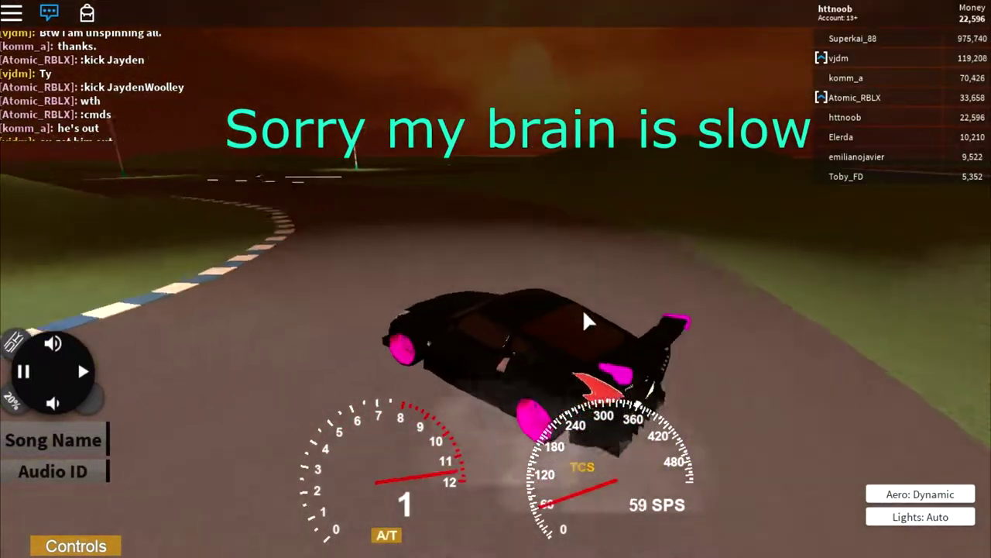
pyautogui.press('w')
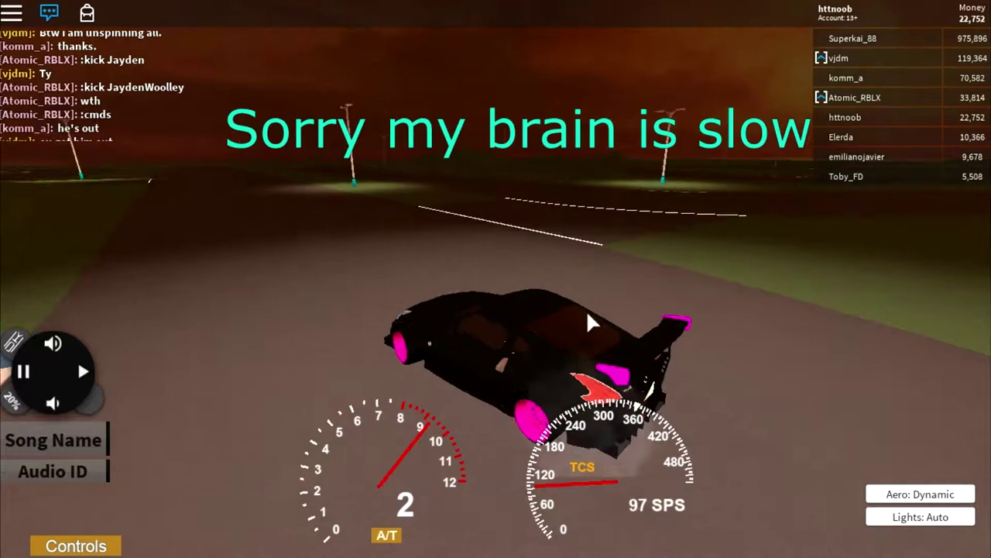
# - Steer through the turn and hold a sideways drift into the next turn
pyautogui.press('a')
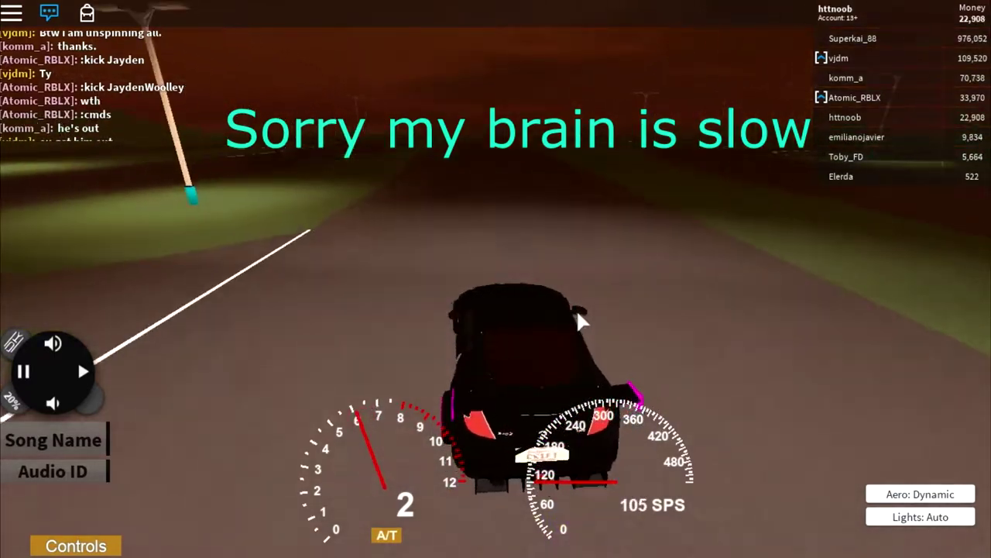
pyautogui.press('w')
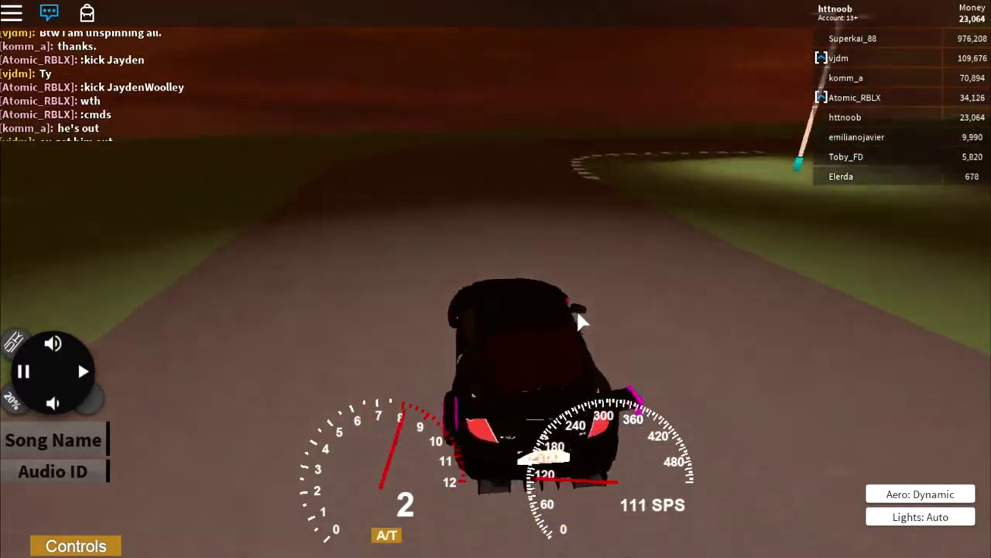
pyautogui.press('a')
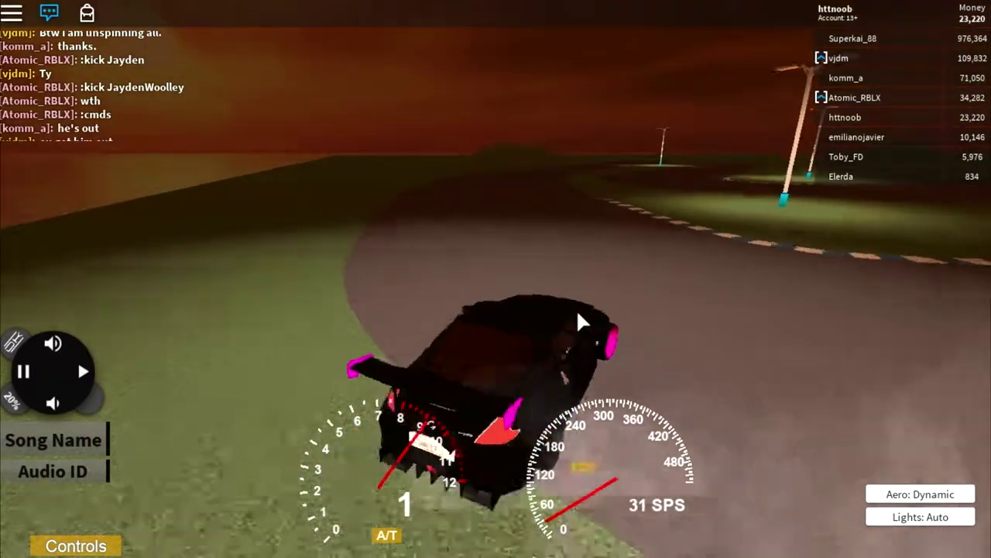
pyautogui.press('w')
pyautogui.press('w')
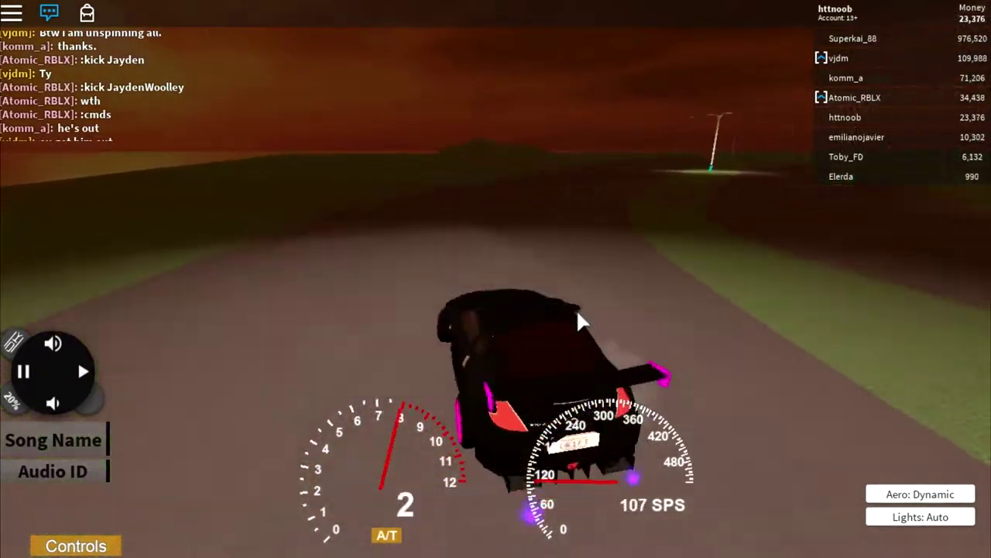
pyautogui.press('a')
pyautogui.press('a')
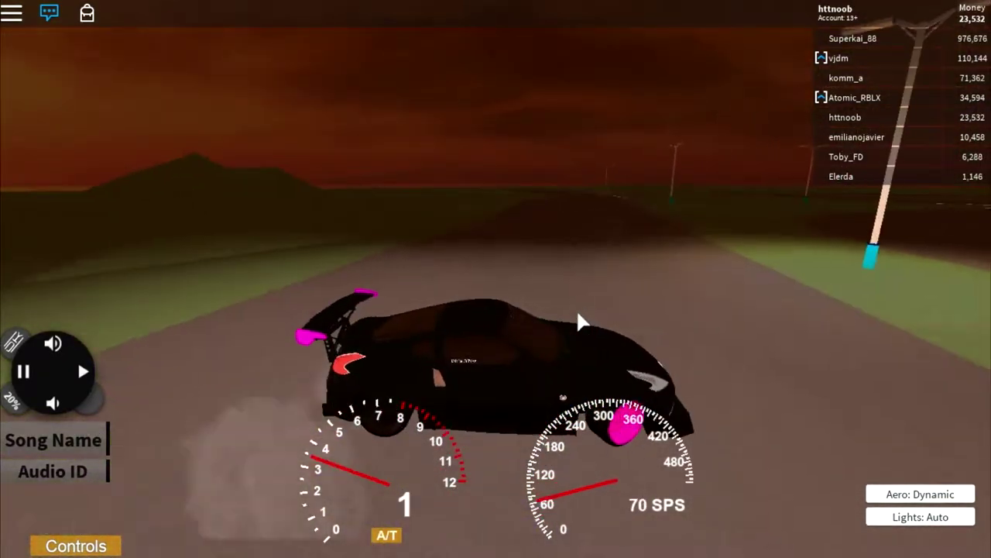
# - Spin the car around, accelerate into second gear, and throw it into a drift
pyautogui.press('w')
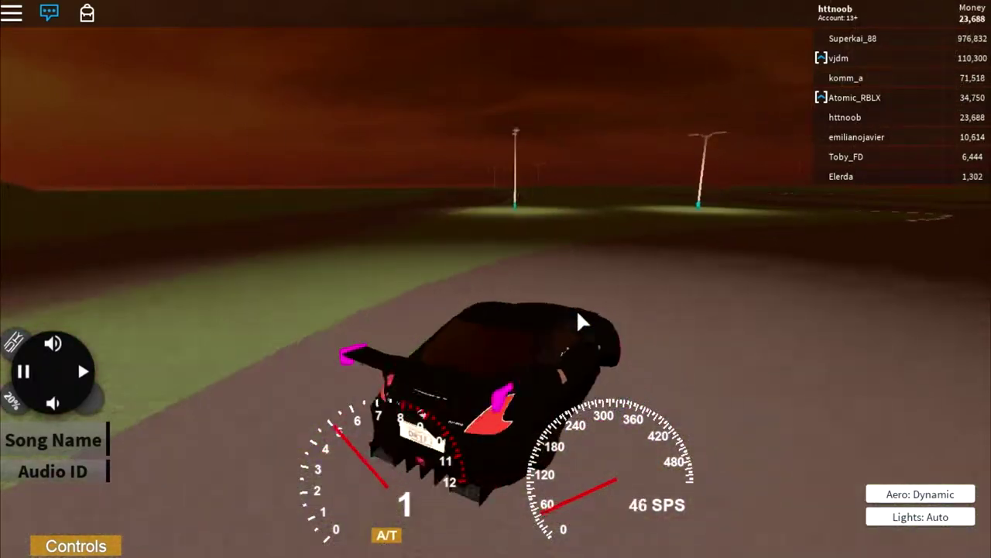
pyautogui.press('d')
pyautogui.press('w')
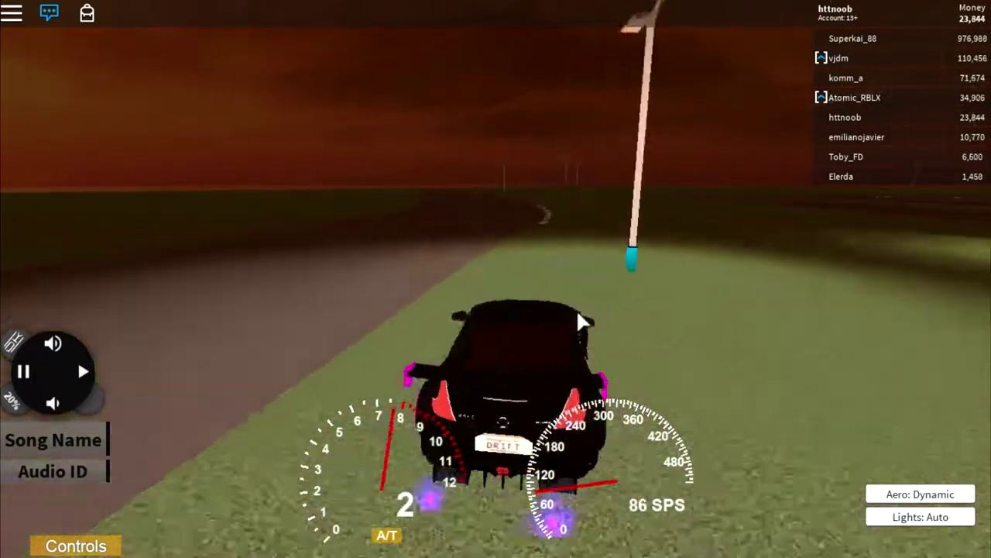
pyautogui.press('a')
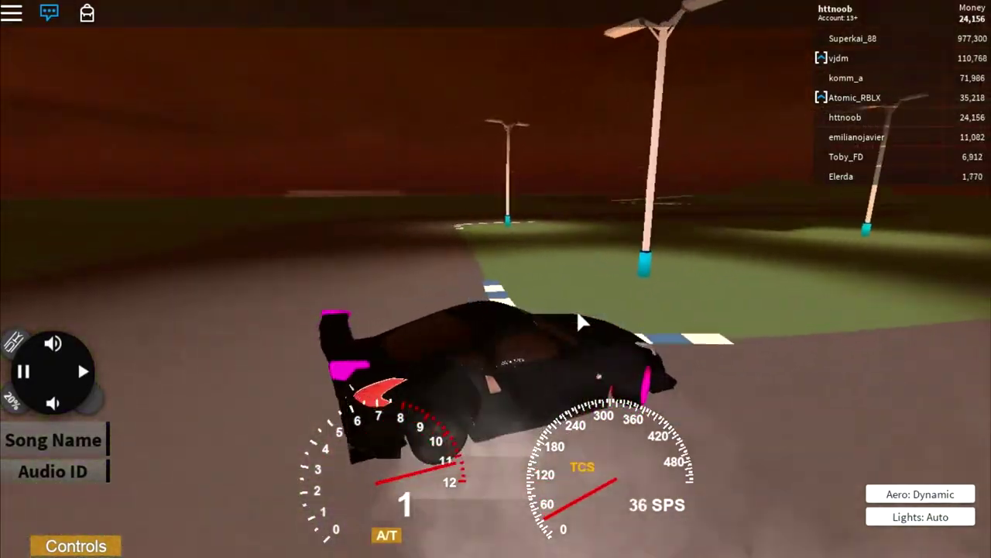
# - Slide out onto the grass, back onto the road, and power out of the drift
pyautogui.press('w')
pyautogui.press('w')
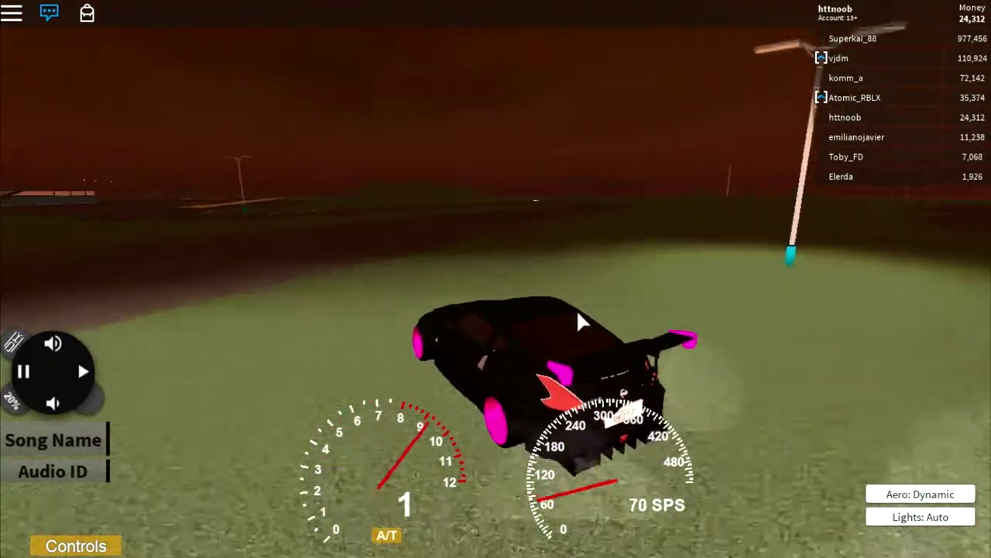
pyautogui.press('w')
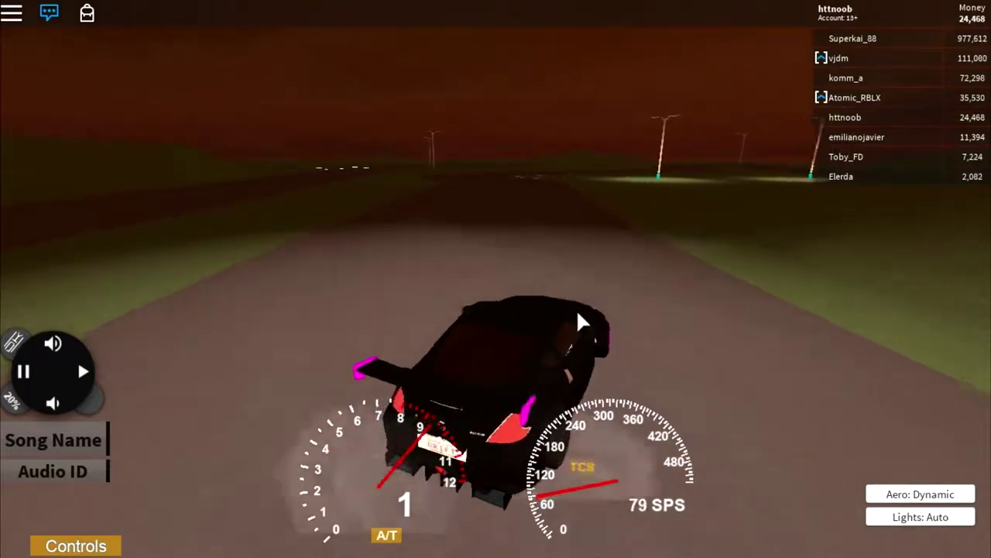
pyautogui.press('w')
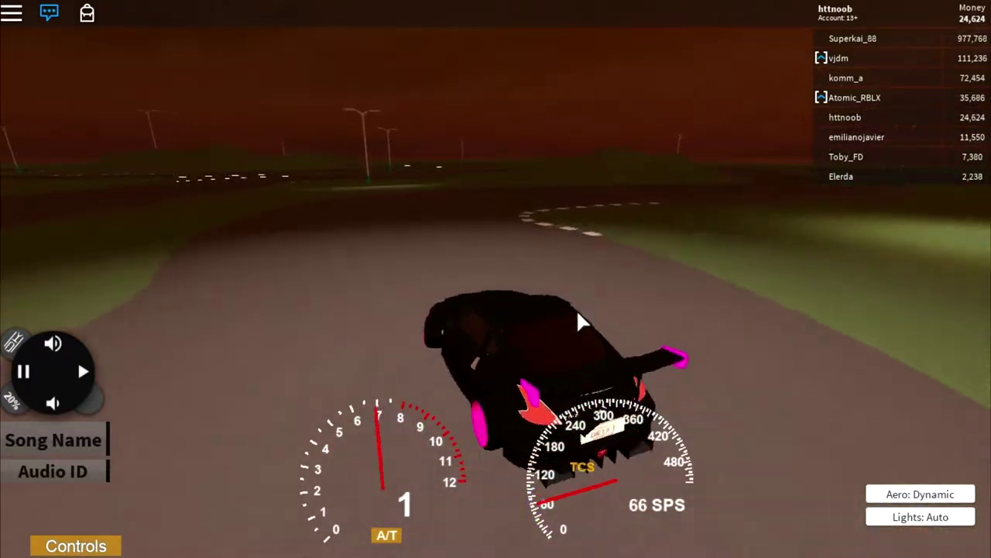
pyautogui.press('w')
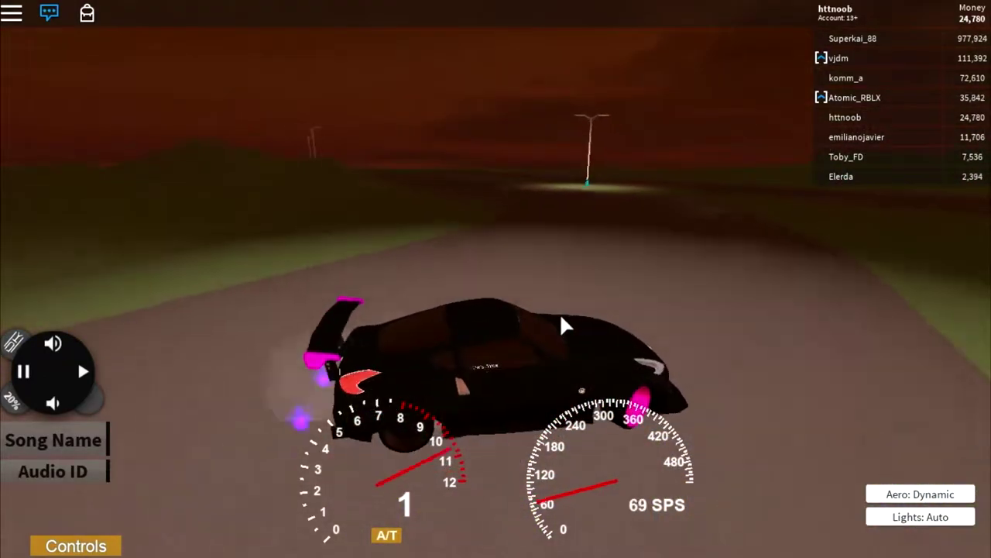
pyautogui.press('w')
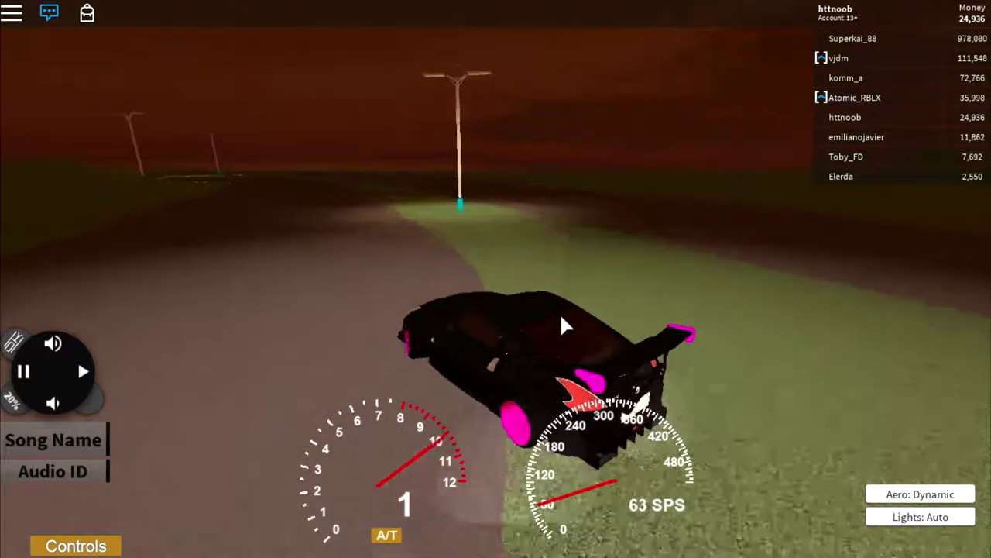
# - Drift left through the turn, then sprint down the straight and slide the next corner
pyautogui.press('w')
pyautogui.press('a')
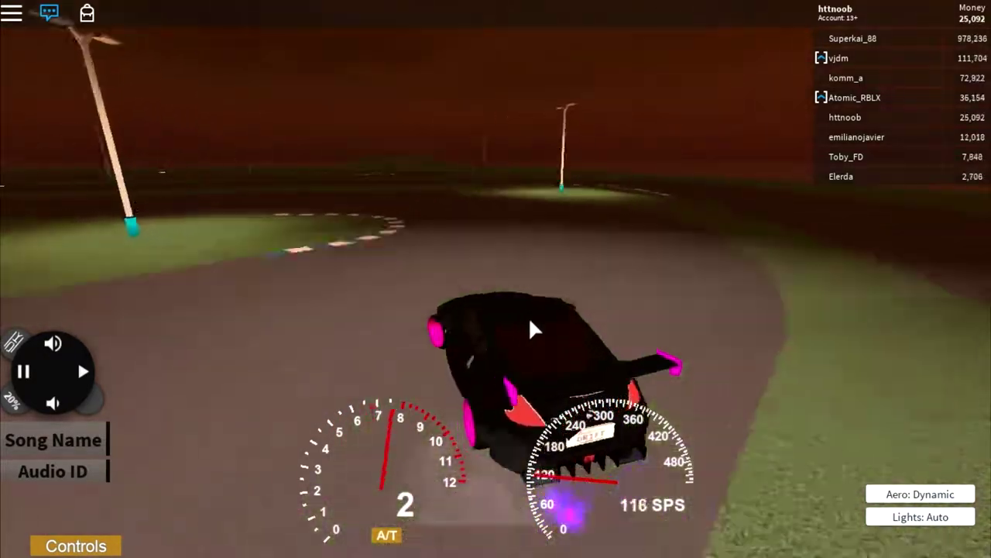
pyautogui.press('w')
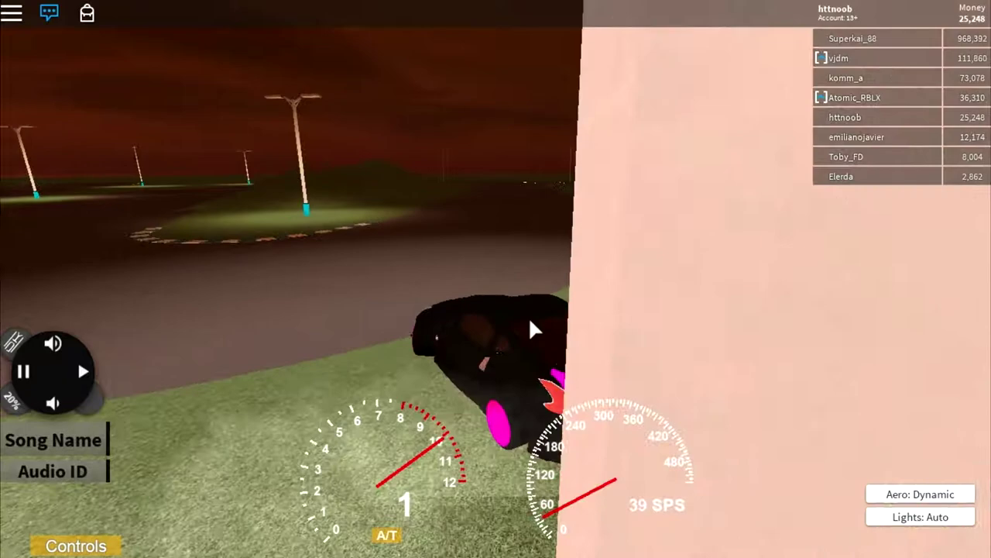
pyautogui.press('w')
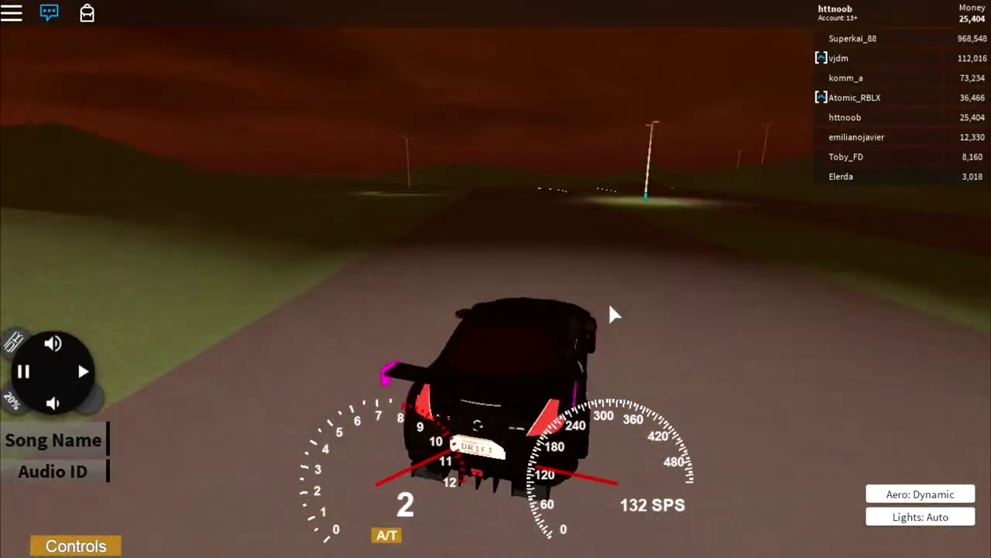
pyautogui.press('d')
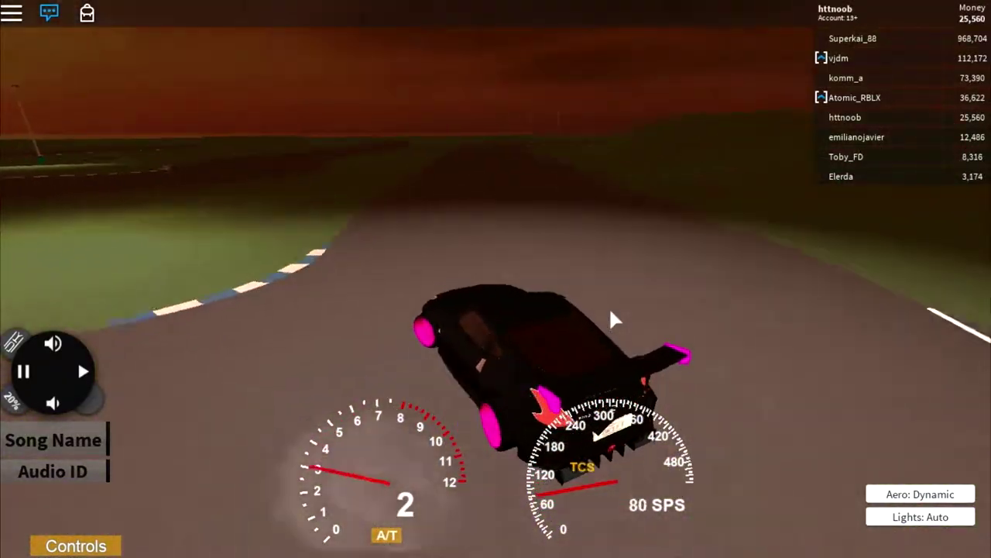
pyautogui.press('w')
pyautogui.press('w')
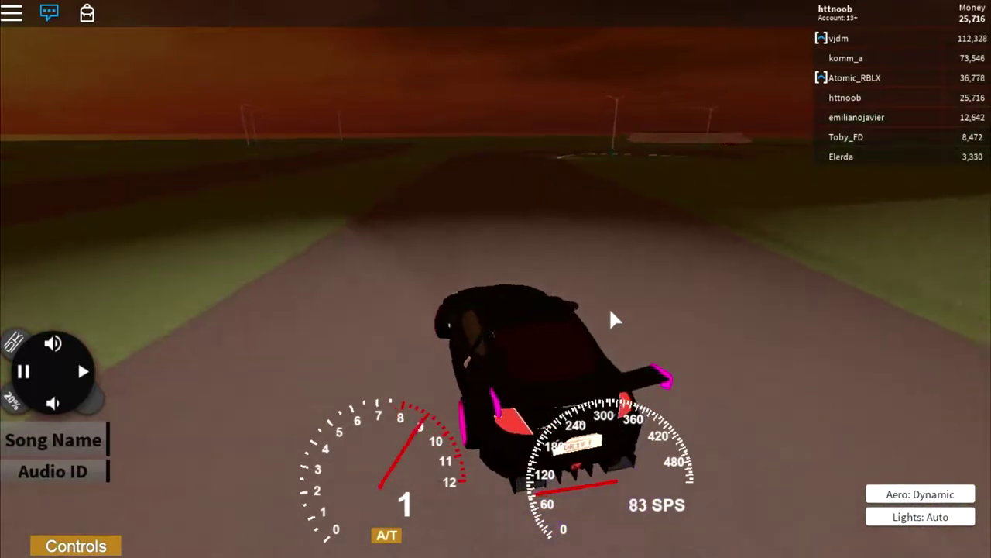
# - Throw a hard right drift and carry the slide across the grass
pyautogui.press('w')
pyautogui.press('d')
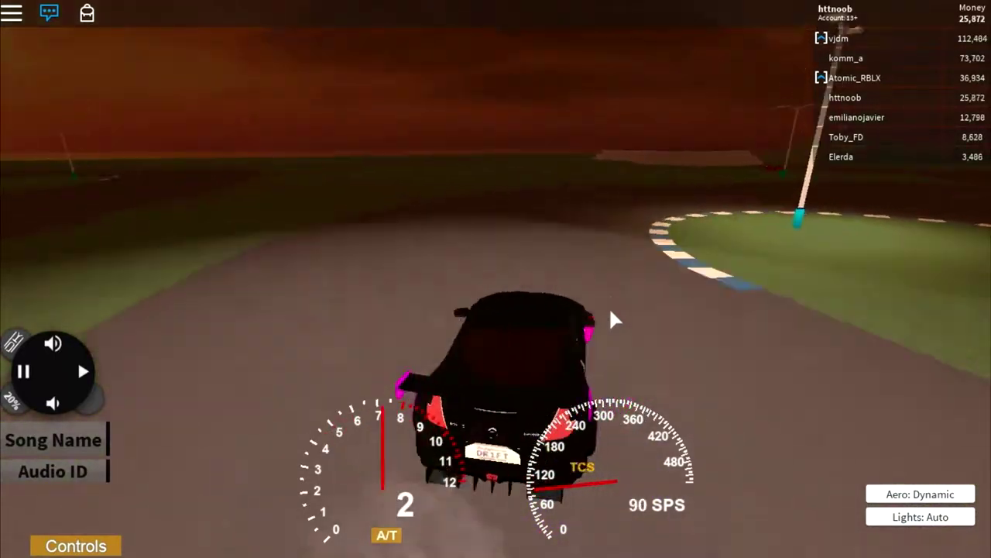
pyautogui.press('w')
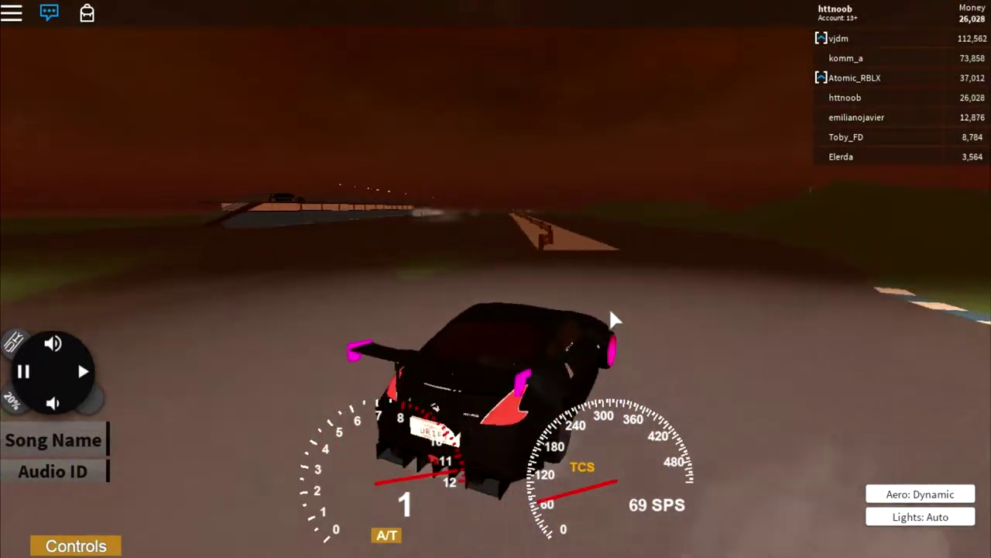
pyautogui.press('a')
pyautogui.press('w')
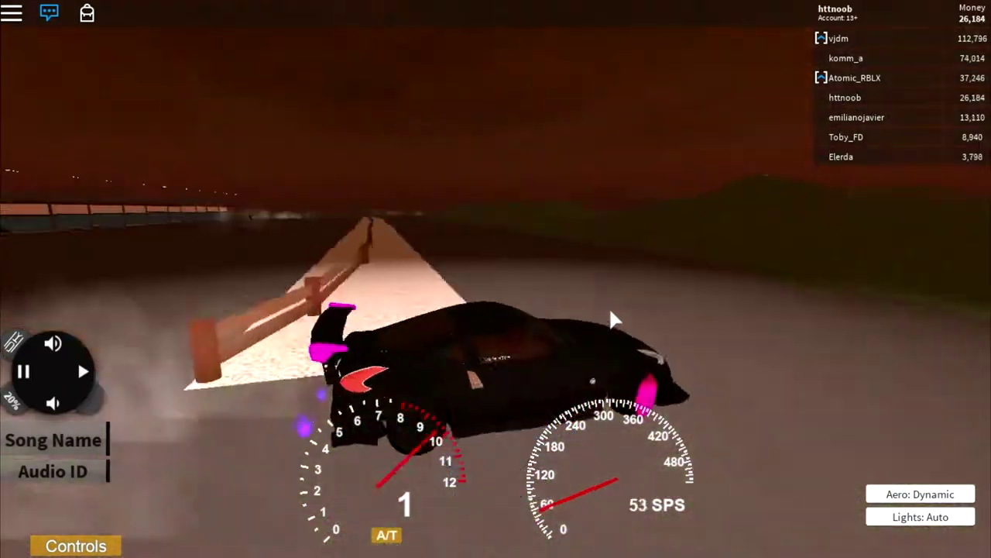
pyautogui.press('d')
# - Return to the tarmac beside the guardrail and drift to scrub off speed
pyautogui.press('w')
pyautogui.press('a')
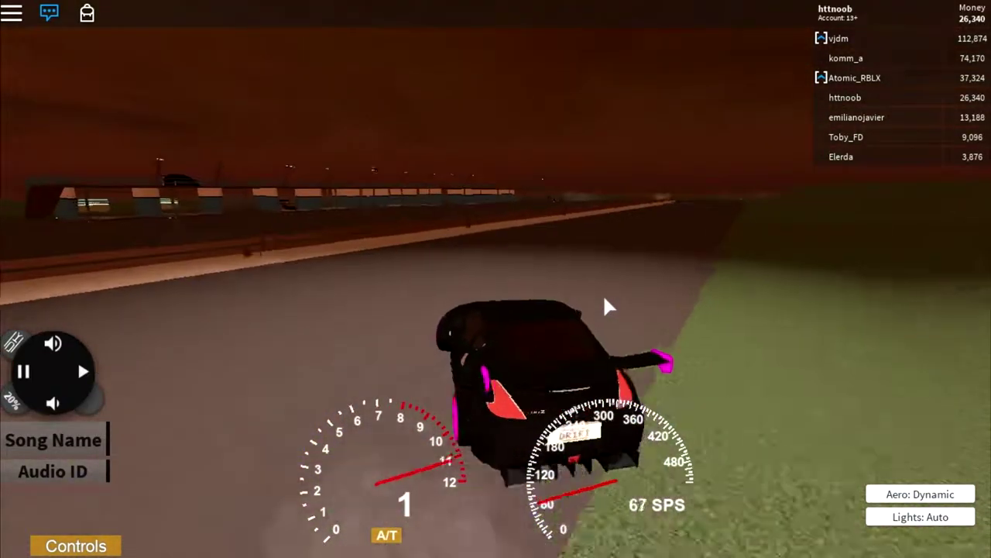
pyautogui.press('w')
pyautogui.press('a')
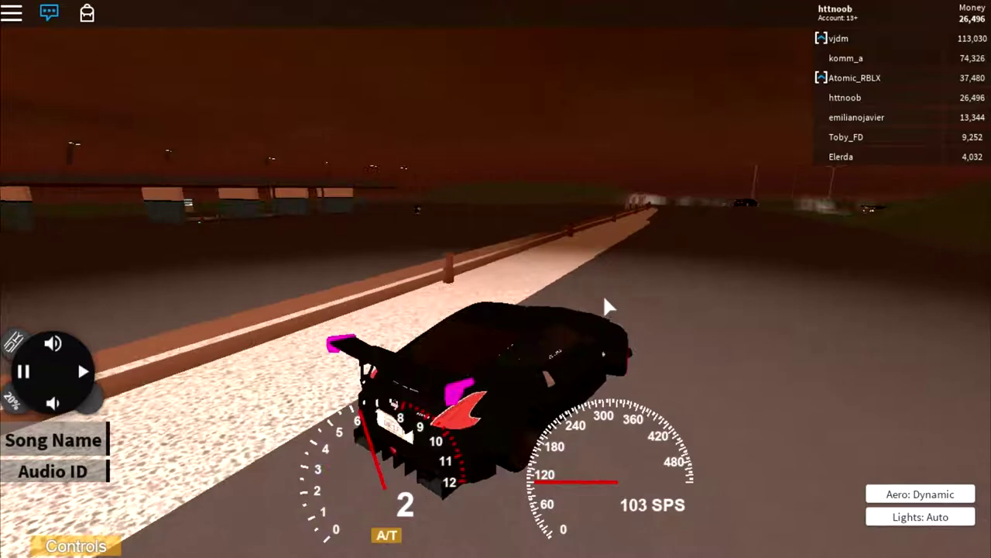
# - Run along the guardrail road, then swing the car sideways into a slide
pyautogui.press('w')
pyautogui.press('a')
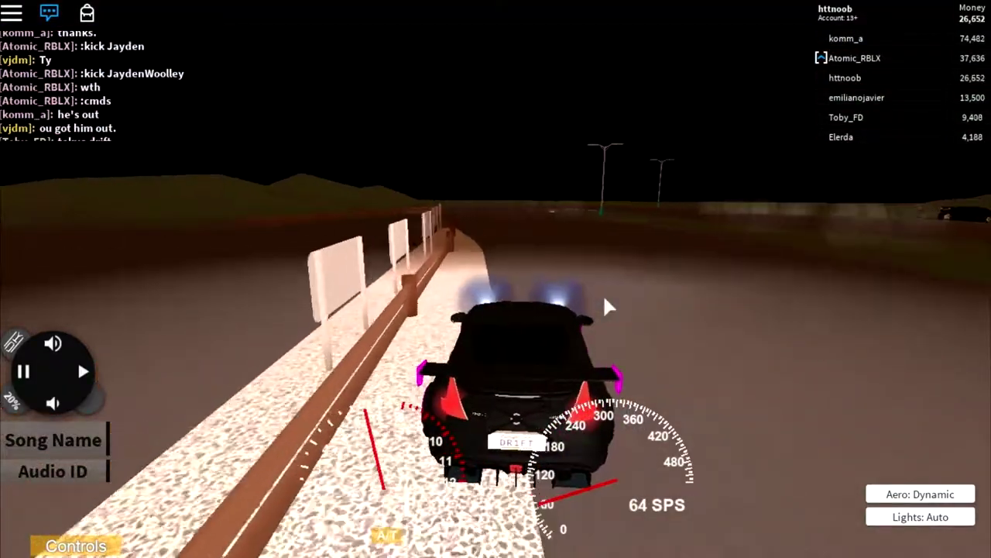
pyautogui.press('w')
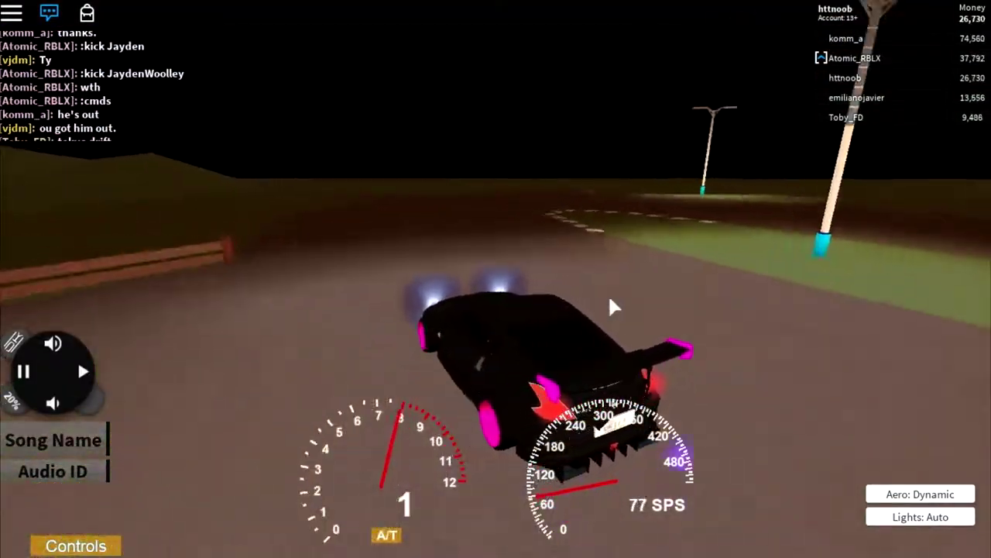
pyautogui.press('d')
# - Hold the drift around the bend and accelerate through the right-hand turn
pyautogui.press('w')
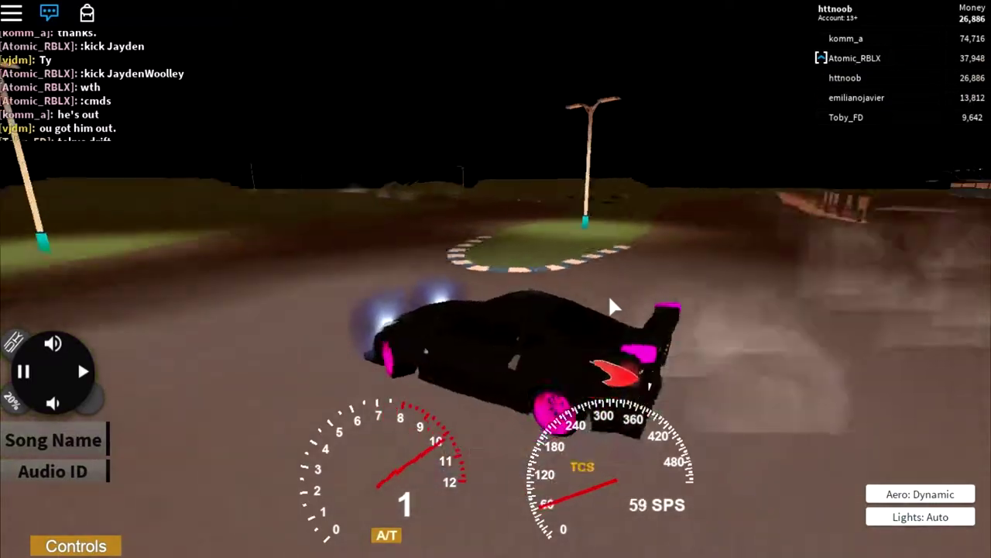
pyautogui.press('a')
pyautogui.press('w')
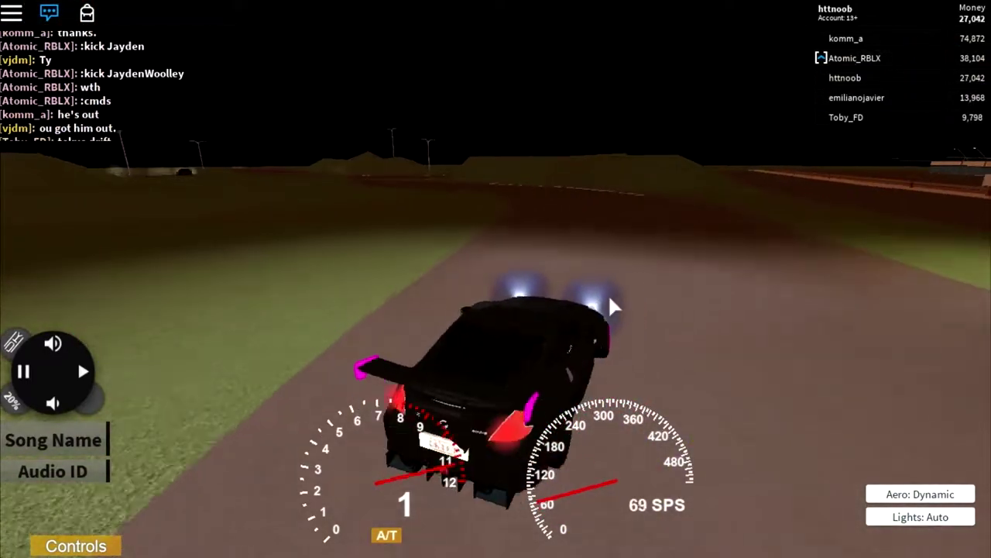
pyautogui.press('w')
pyautogui.press('d')
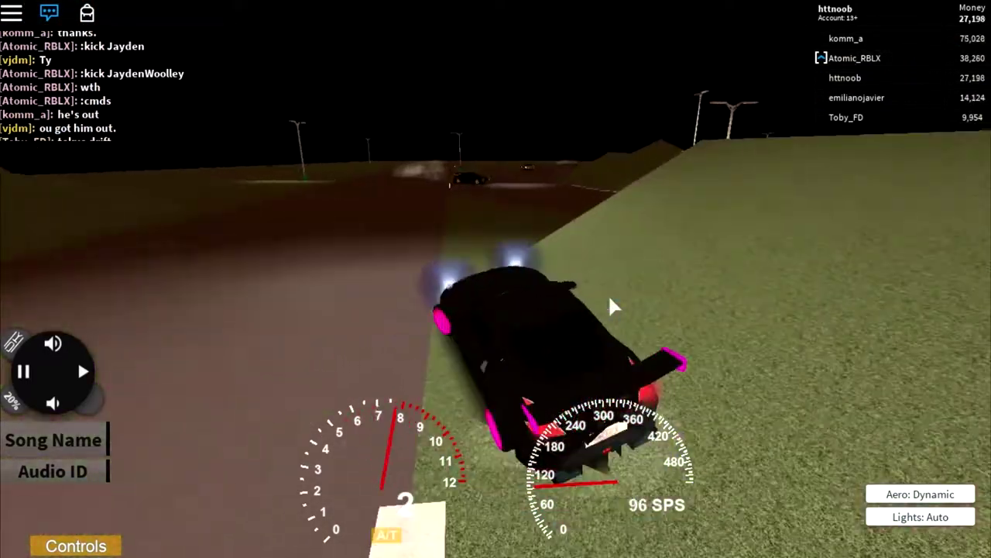
pyautogui.press('w')
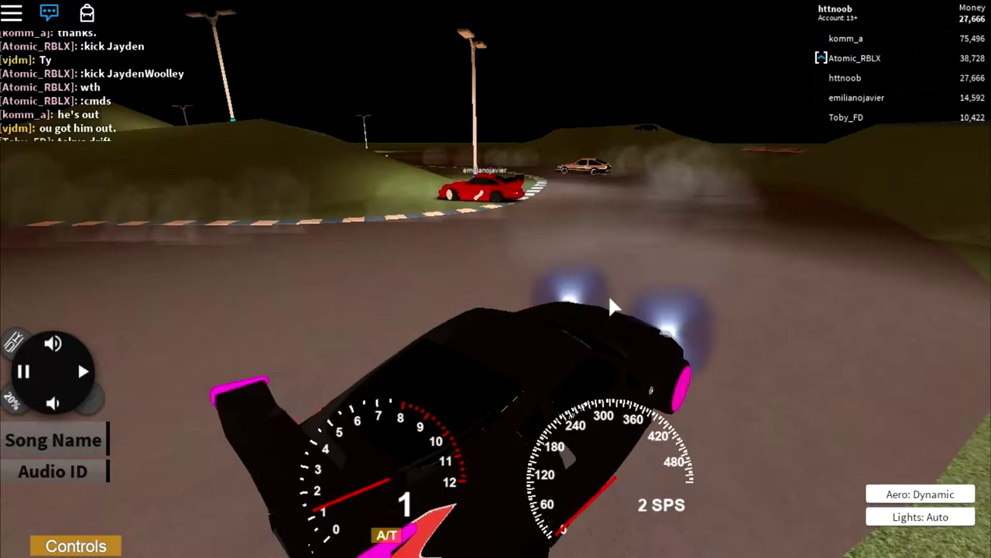
# - Pull away through the left turn, then slow down and spin the car around
pyautogui.press('w')
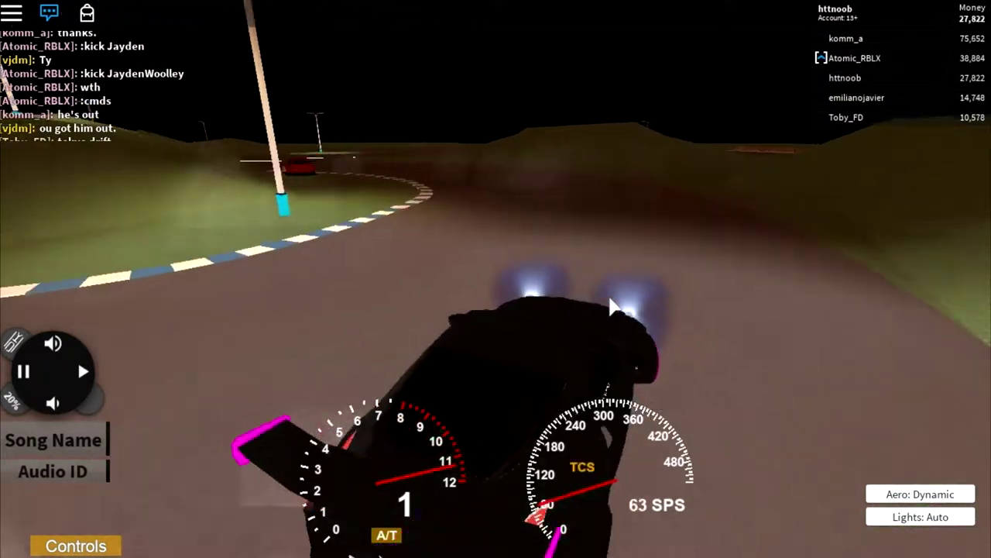
pyautogui.press('w')
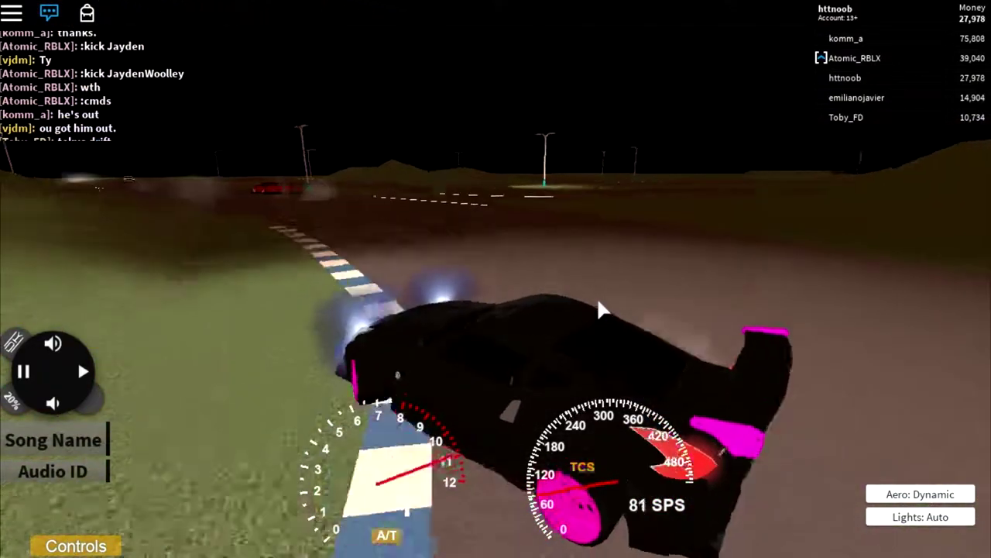
pyautogui.press('w')
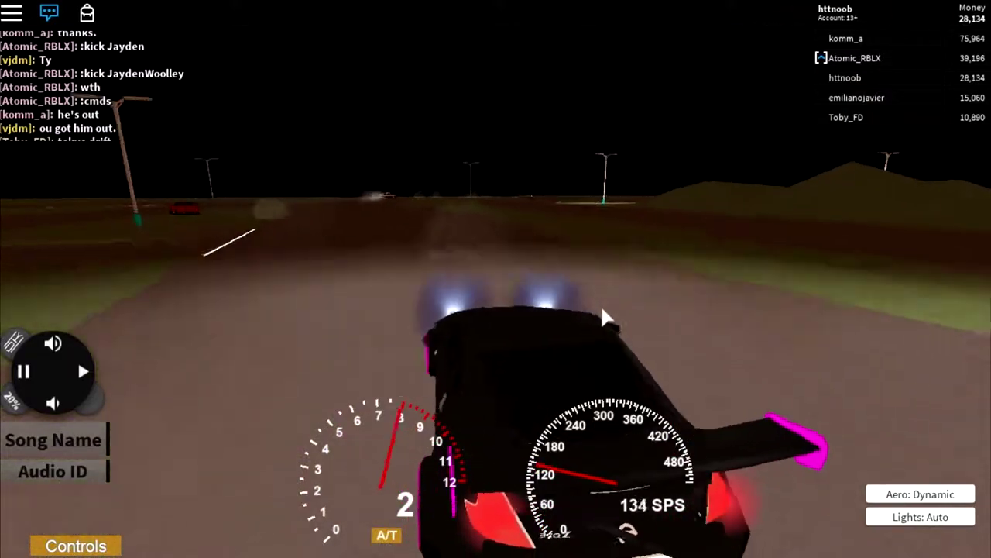
pyautogui.press('s')
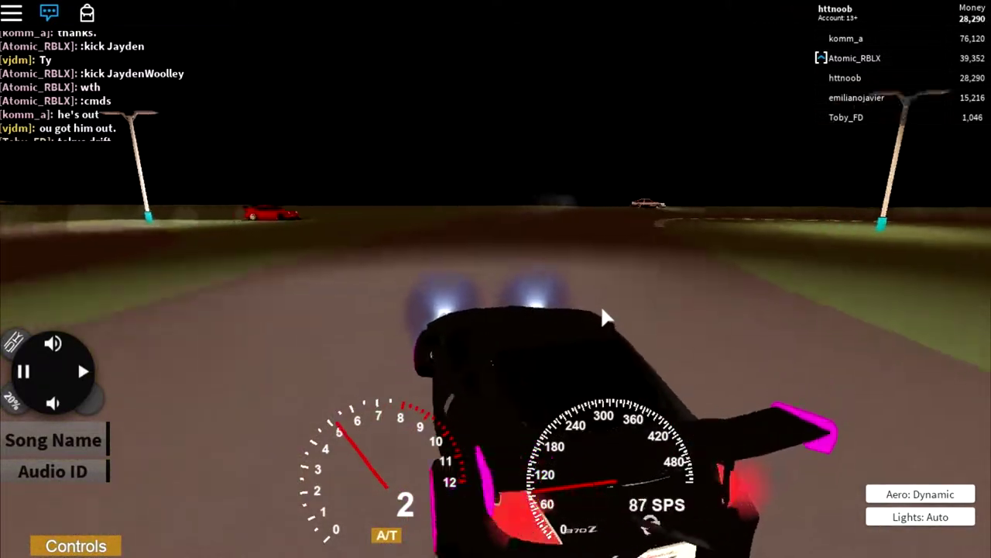
pyautogui.press('s')
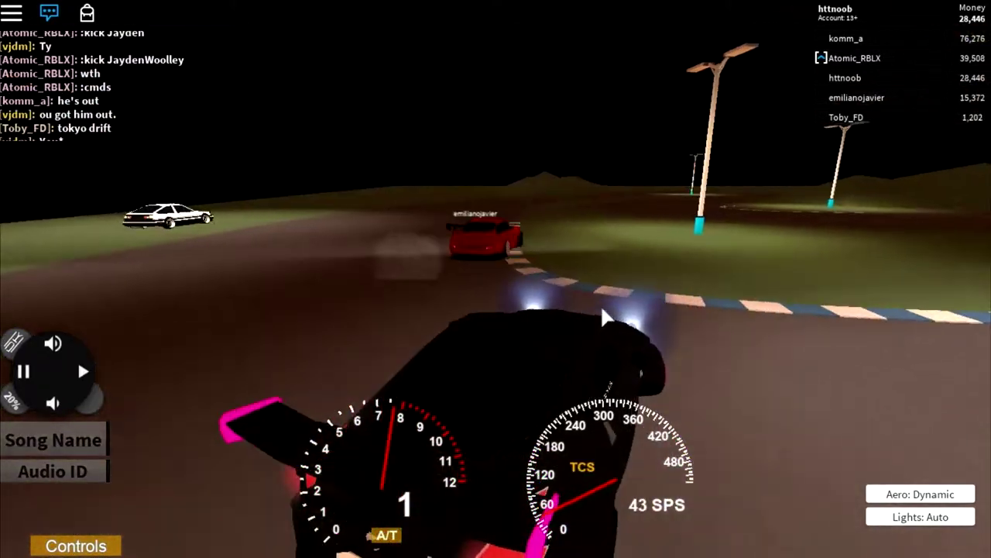
# - Accelerate back onto the track and spin sideways through the next corner
pyautogui.press('w')
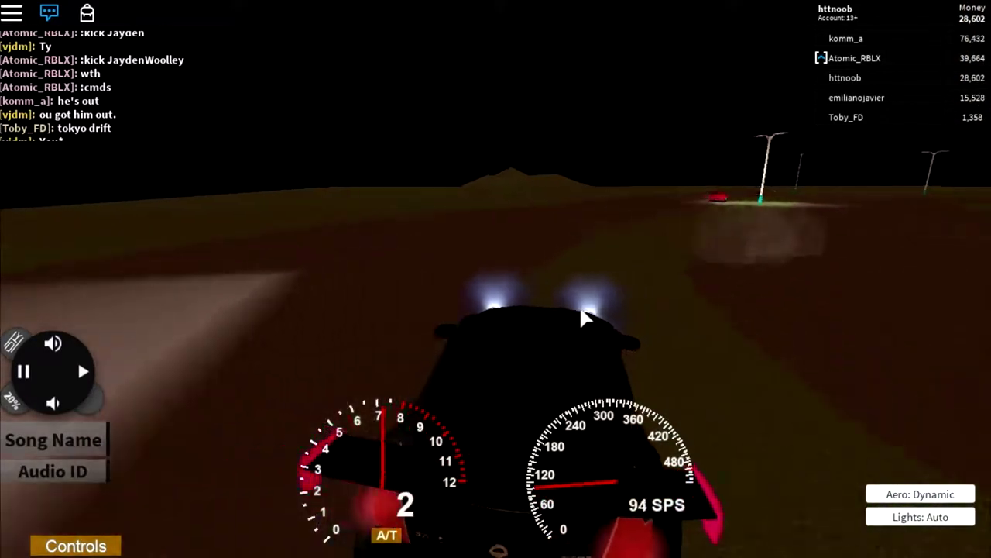
pyautogui.press('w')
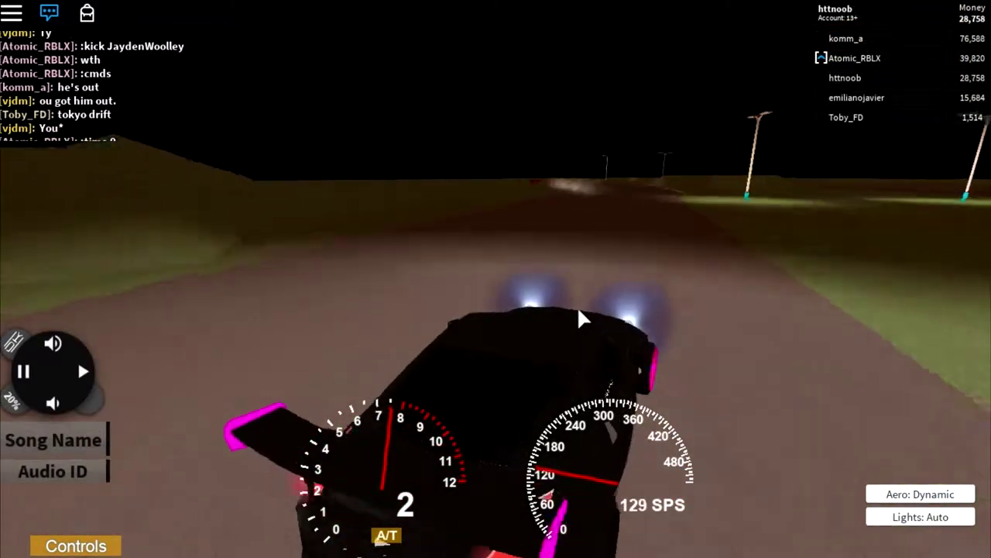
pyautogui.press('w')
pyautogui.press('a')
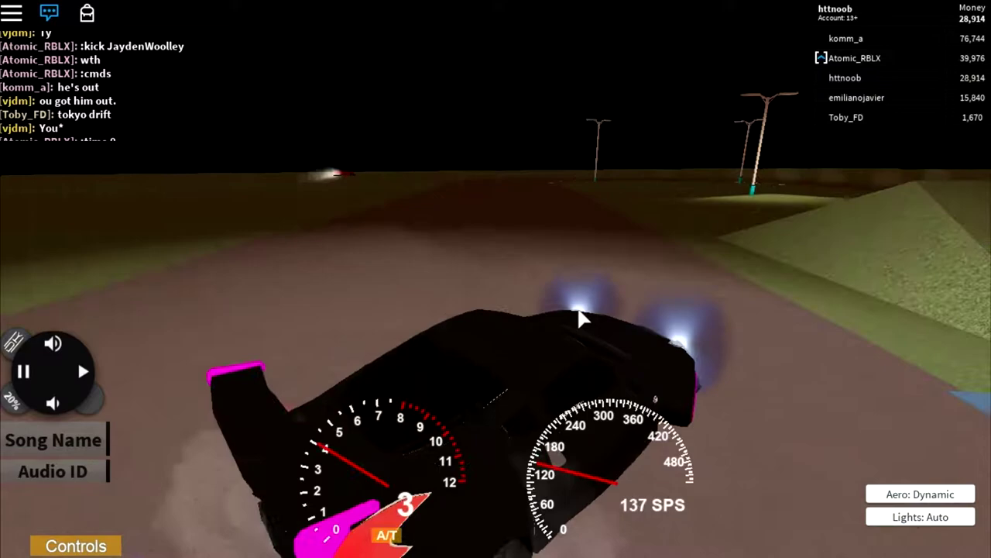
pyautogui.press('w')
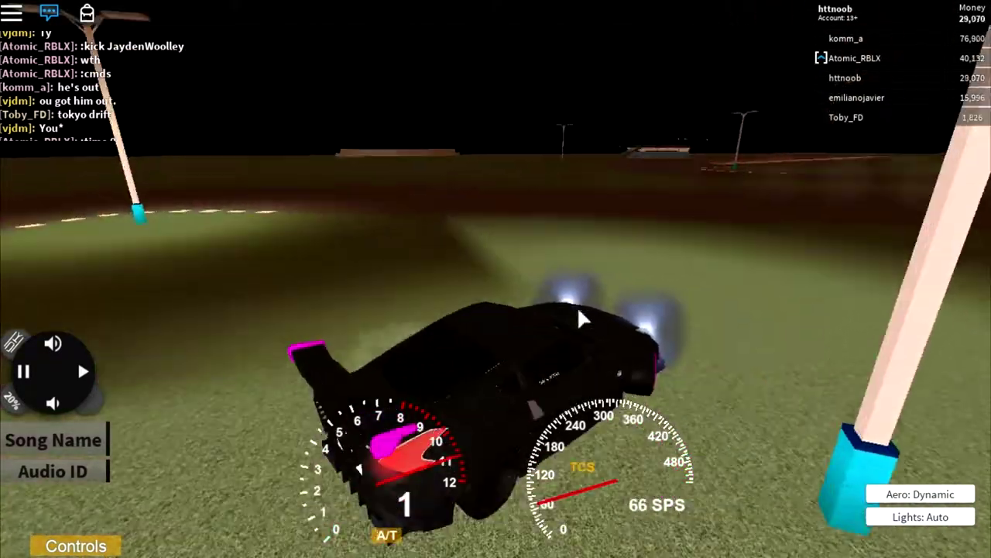
# - Drift left across the grass, straighten, then kick into another sideways slide
pyautogui.press('w')
pyautogui.press('a')
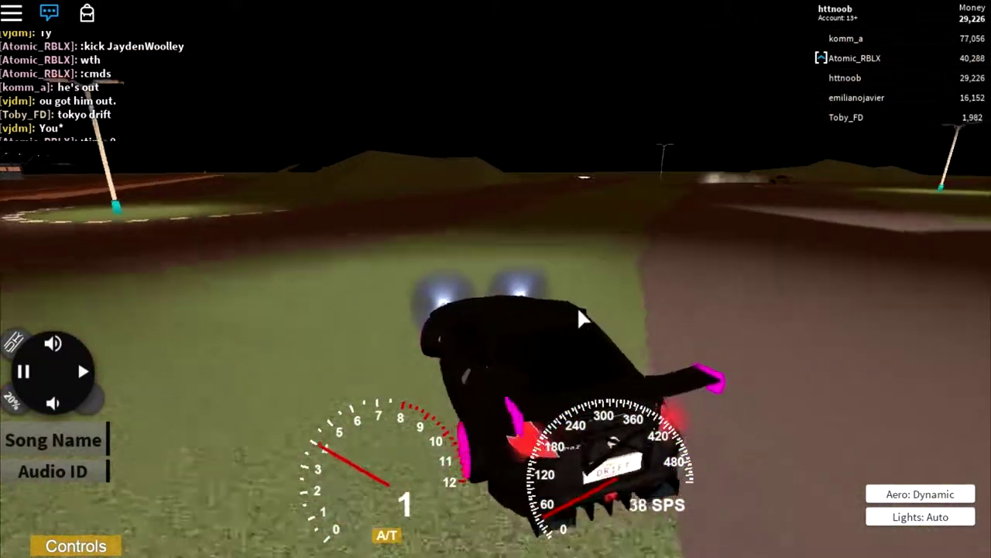
pyautogui.press('w')
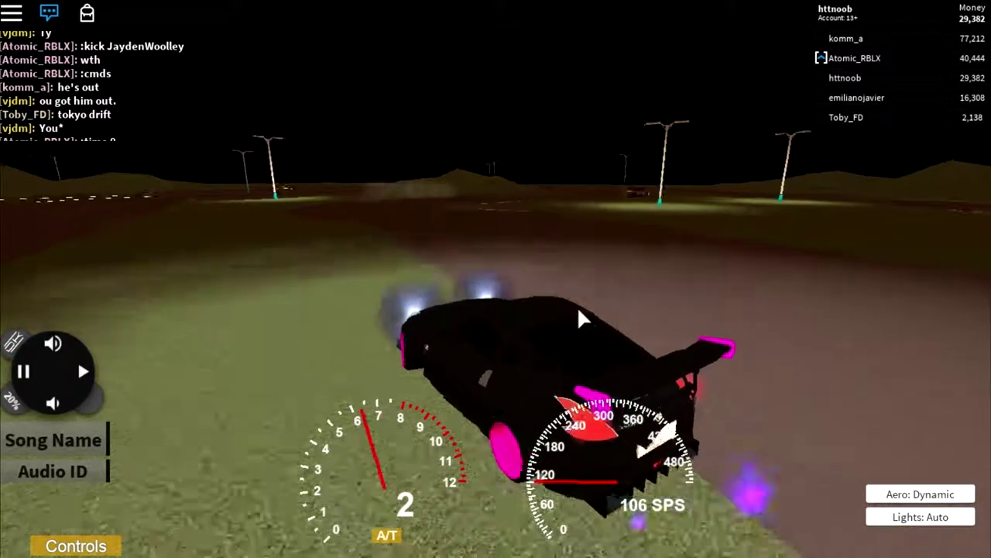
pyautogui.press('w')
pyautogui.press('a')
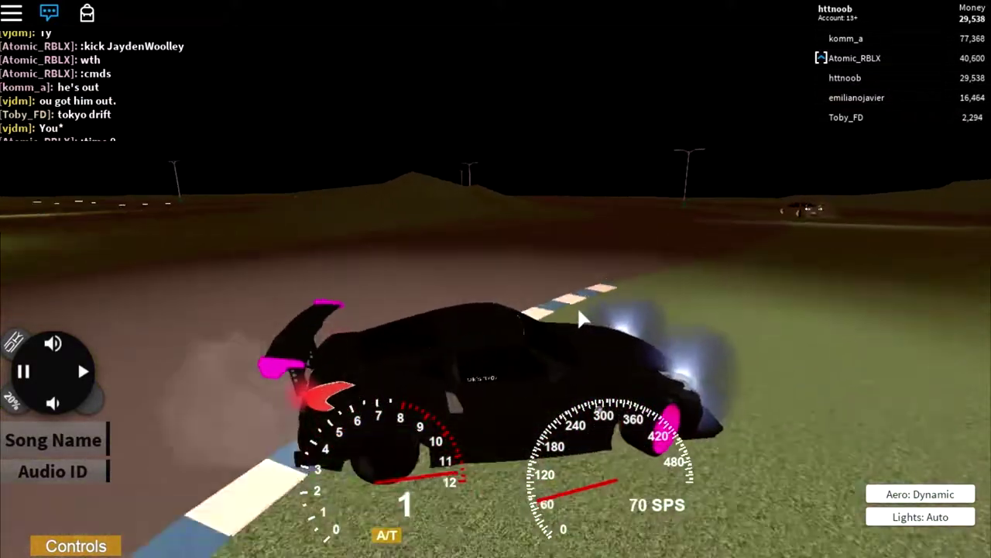
# - Tighten the drift around the corner, then catch the slide and regain traction
pyautogui.press('w')
pyautogui.press('d')
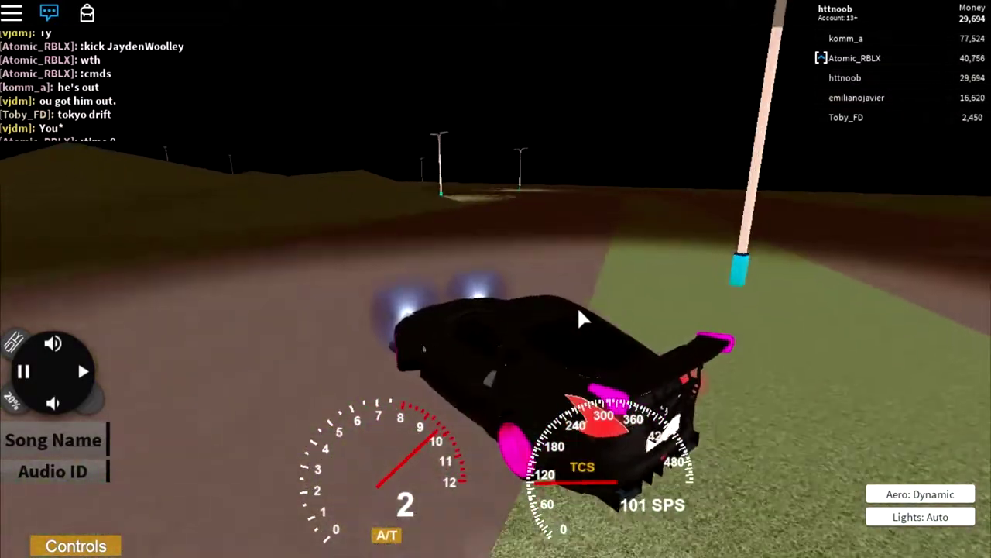
pyautogui.press('w')
pyautogui.press('a')
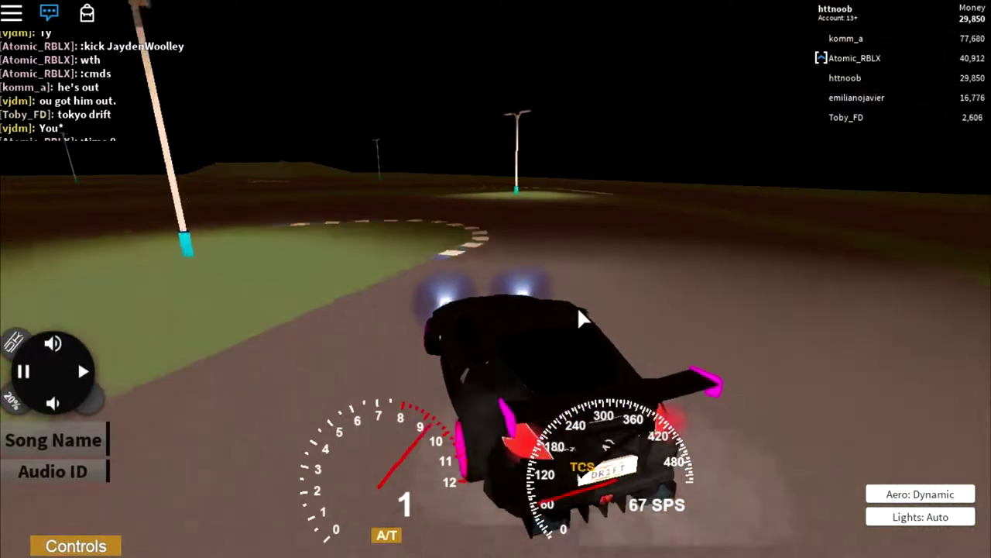
pyautogui.press('w')
pyautogui.press('a')
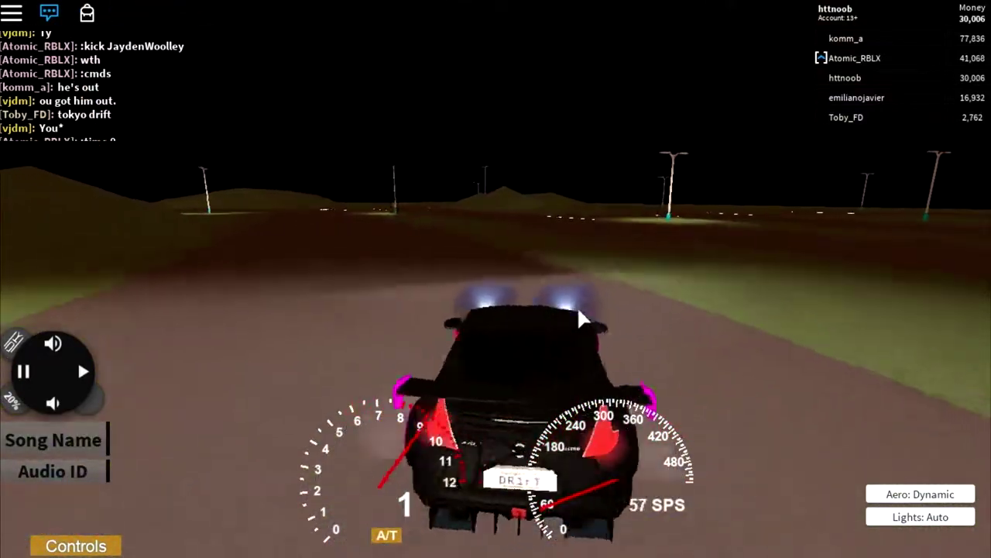
# - Speed down the straight, flick into a slowing spin, then drive forward
pyautogui.press('w')
pyautogui.press('w')
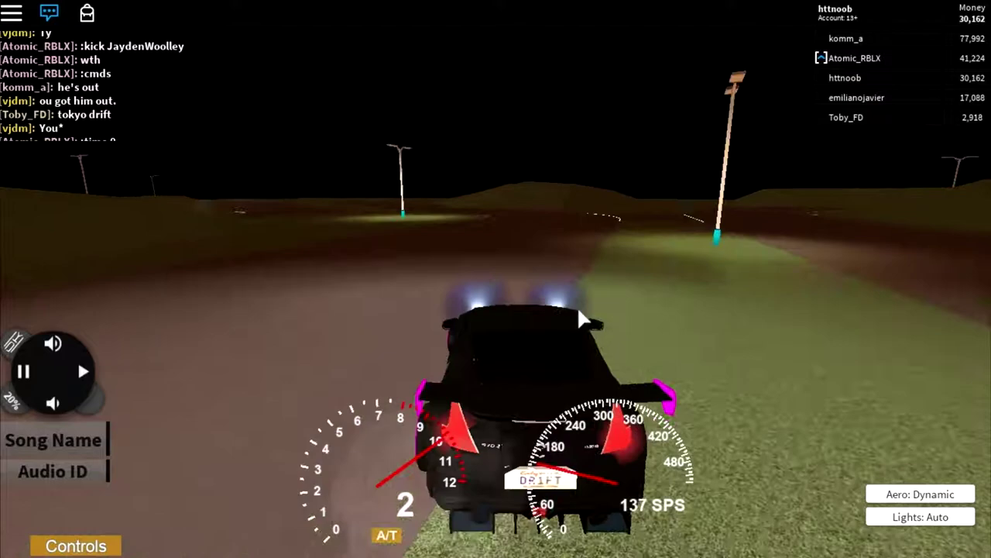
pyautogui.press('a')
pyautogui.press('a')
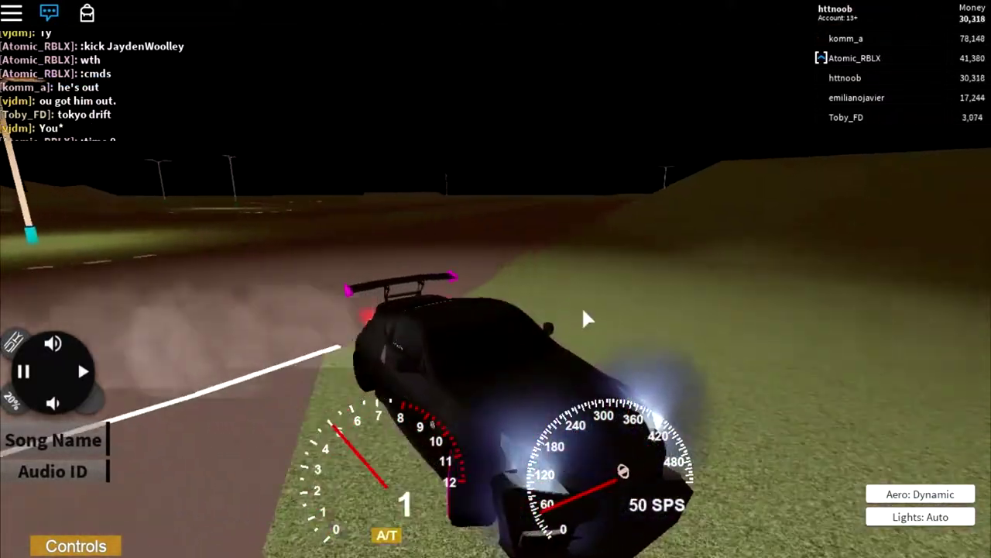
pyautogui.press('w')
pyautogui.press('w')
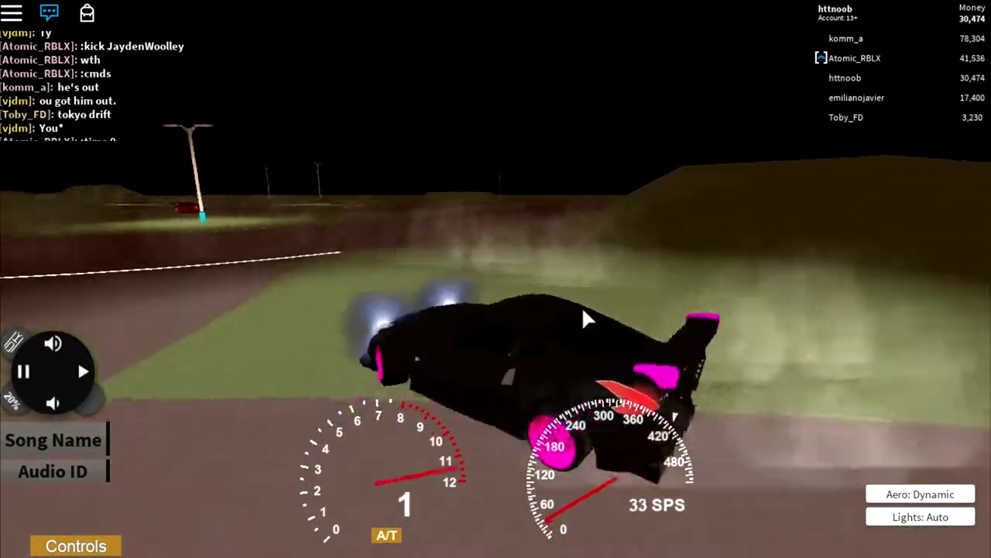
pyautogui.press('w')
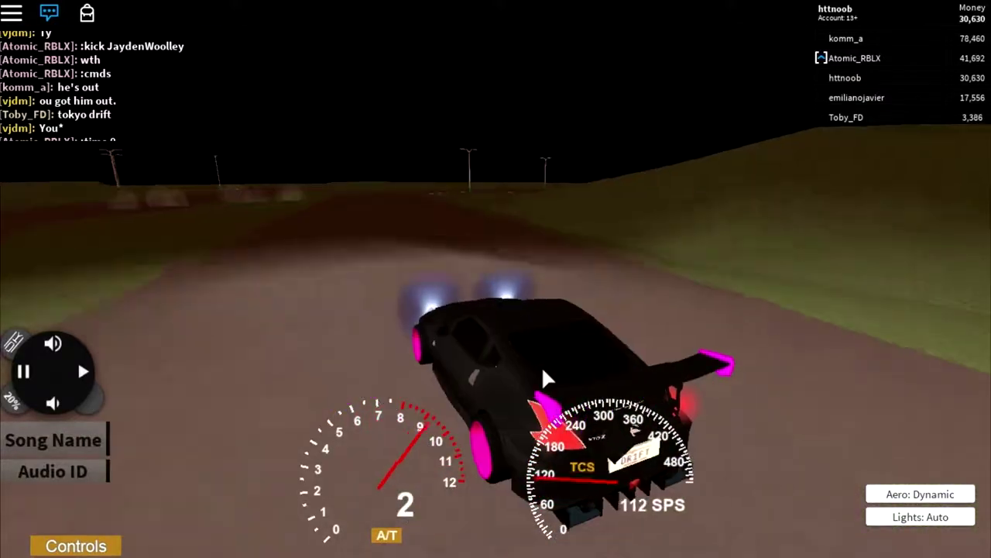
# - Drift right, take a tight slow turn, and power out drifting right
pyautogui.press('d')
pyautogui.press('d')
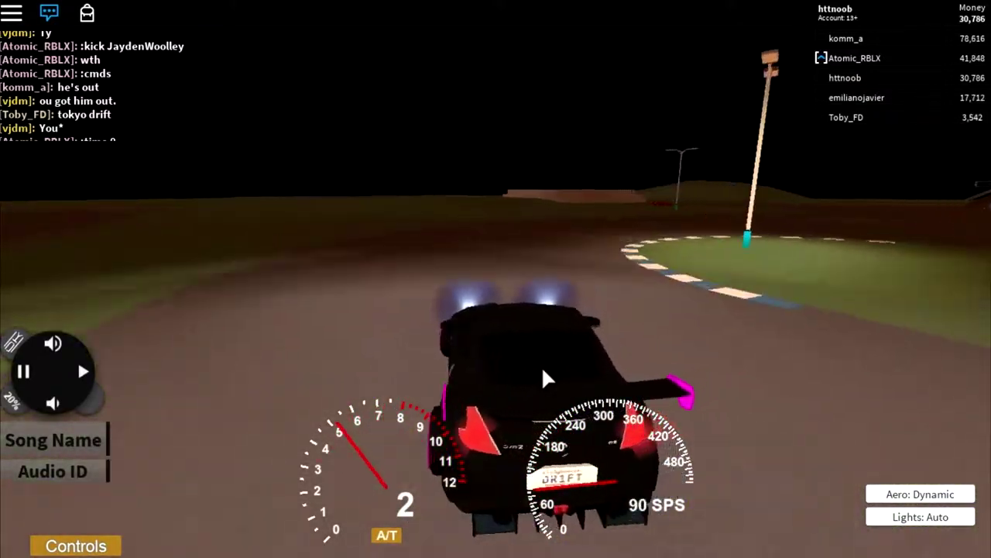
pyautogui.press('w')
pyautogui.press('a')
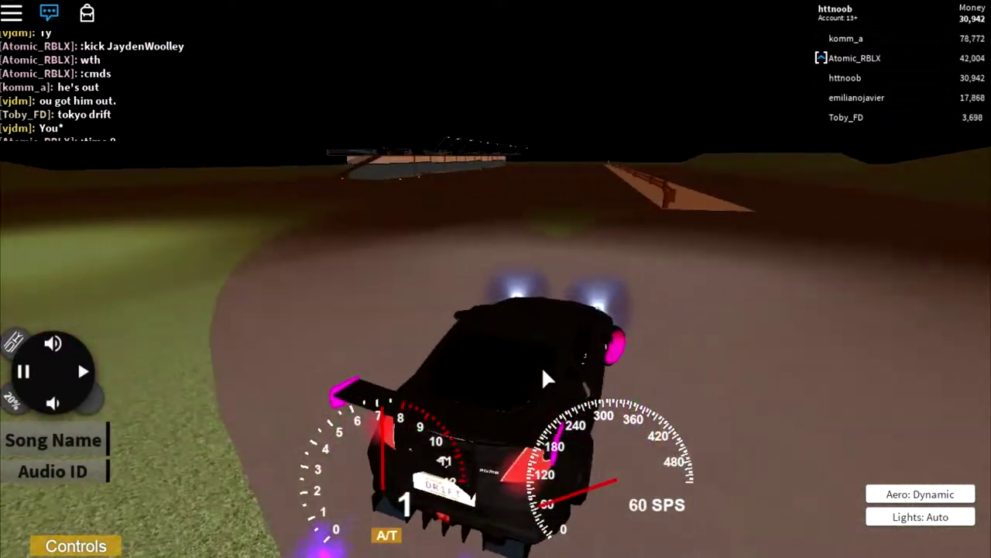
pyautogui.press('w')
pyautogui.press('w')
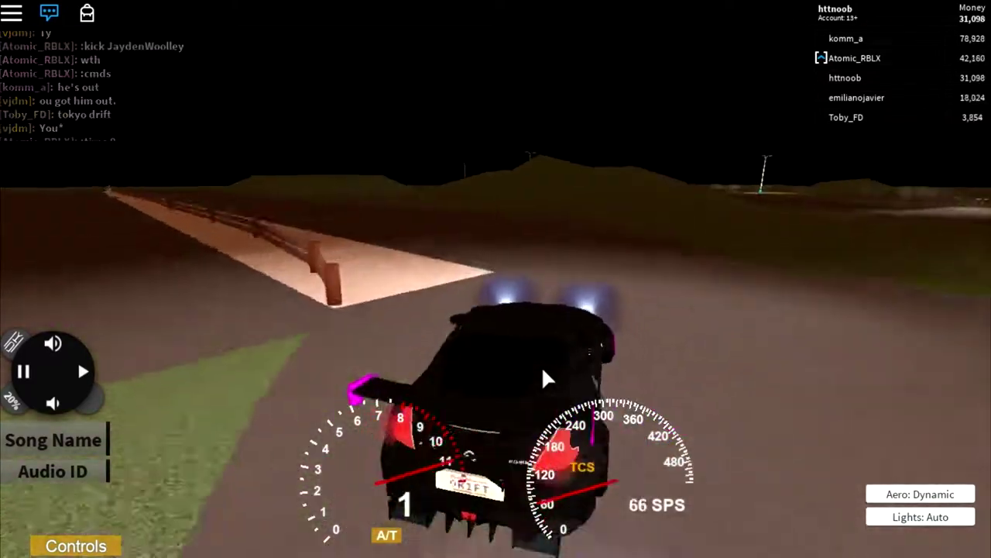
pyautogui.press('d')
# - Gain speed, then hold a spinning drift past the other car
pyautogui.press('w')
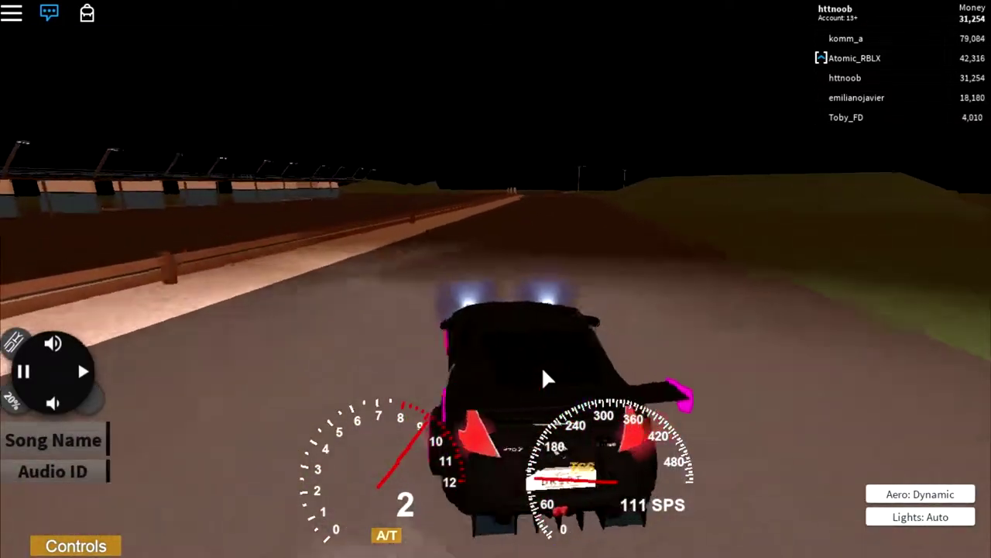
pyautogui.press('a')
pyautogui.press('w')
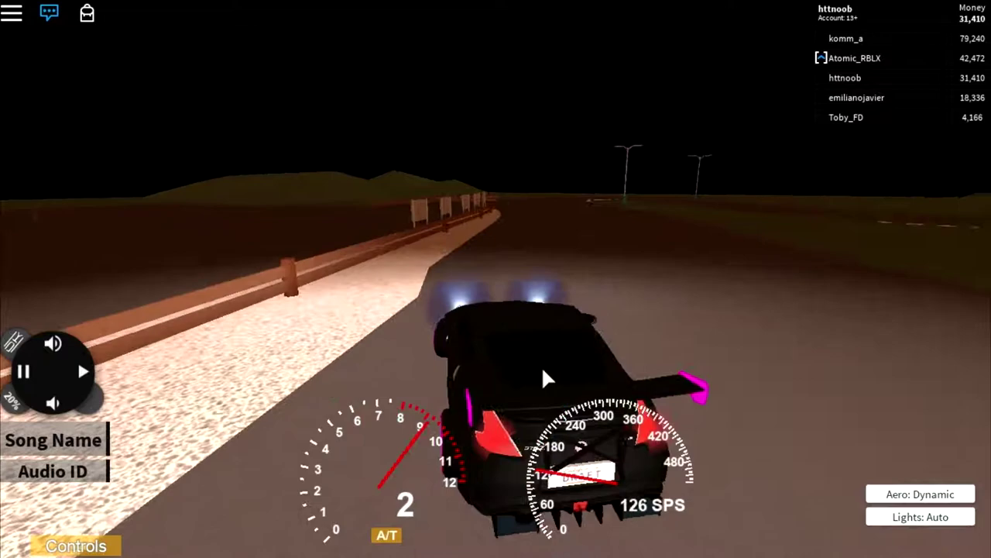
pyautogui.press('a')
pyautogui.press('w')
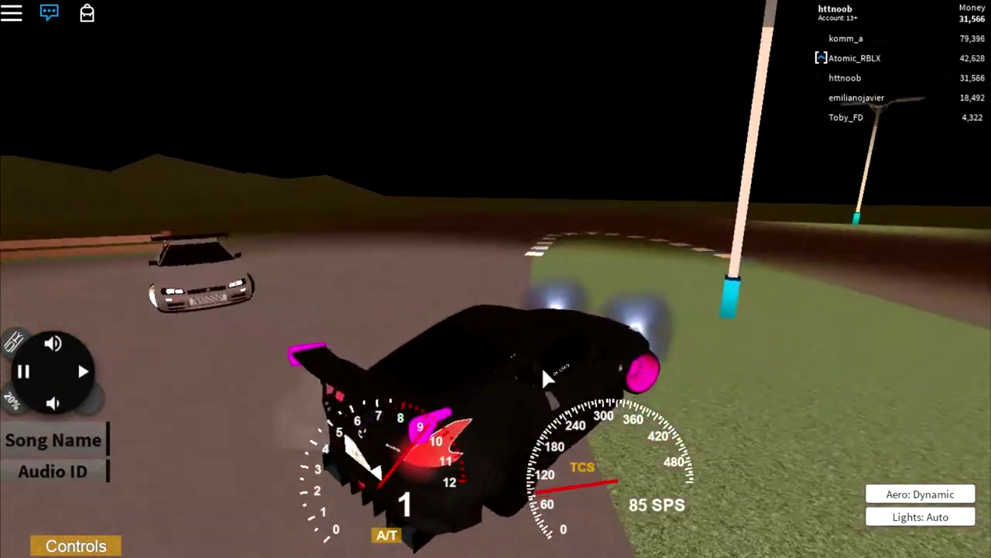
pyautogui.press('a')
# - Accelerate through the curve and into a fast left drift
pyautogui.press('w')
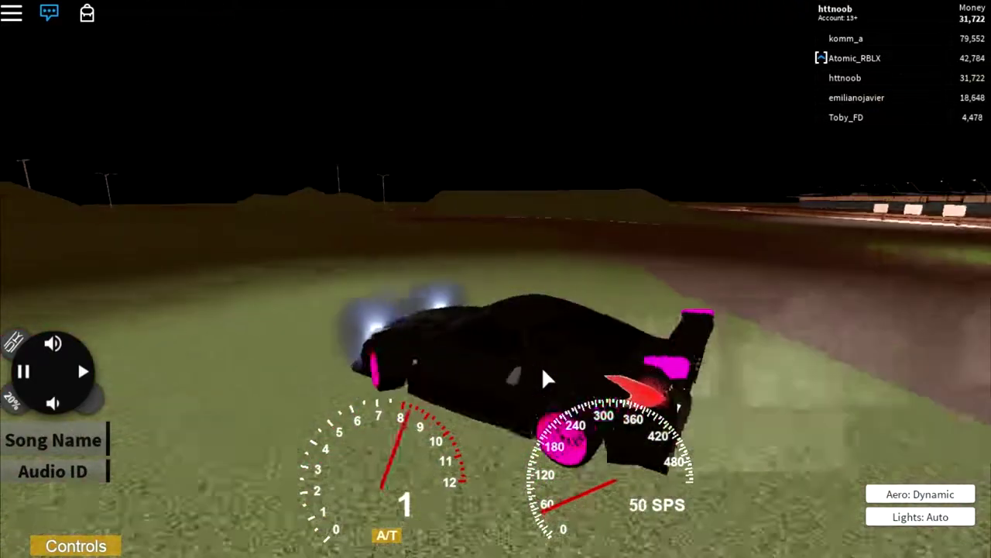
pyautogui.press('a')
pyautogui.press('w')
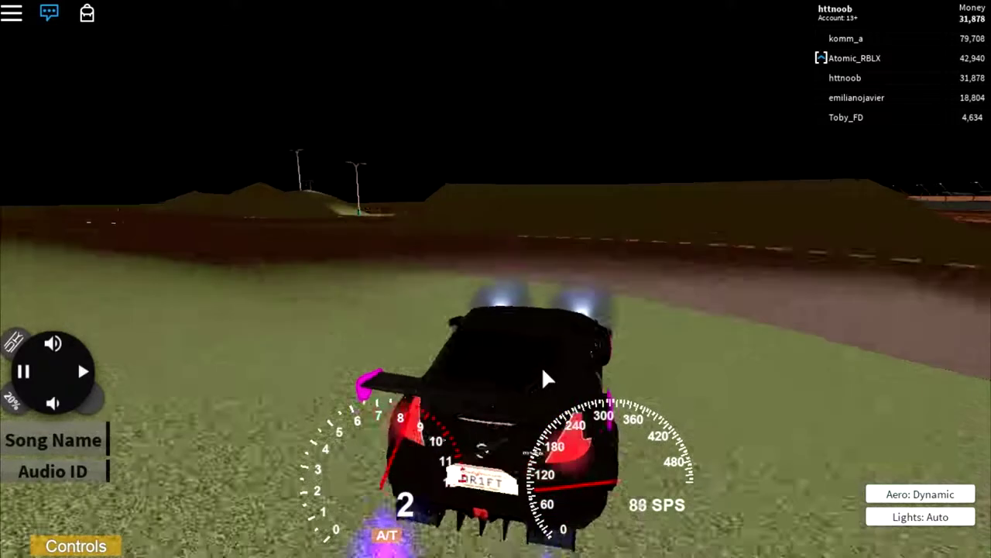
pyautogui.press('a')
pyautogui.press('w')
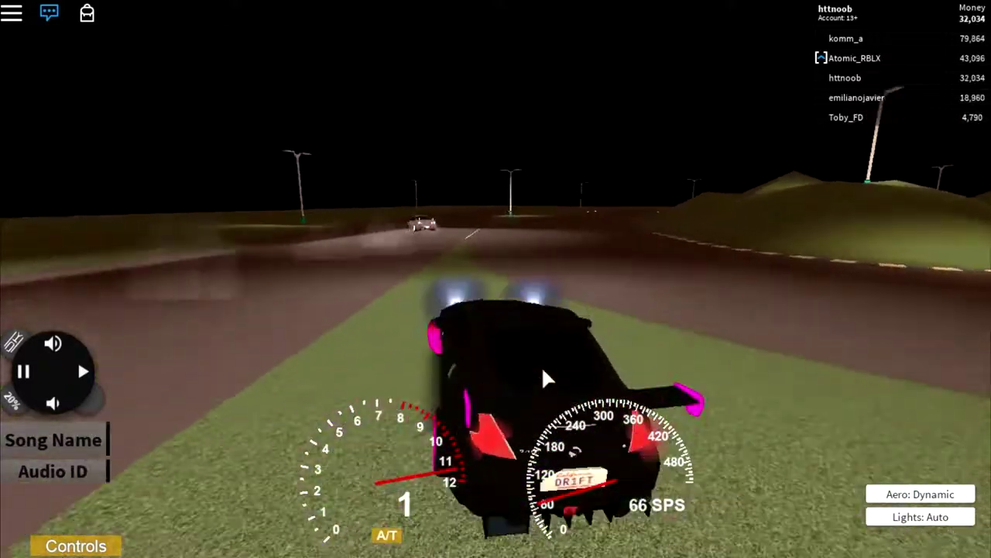
pyautogui.press('a')
pyautogui.press('w')
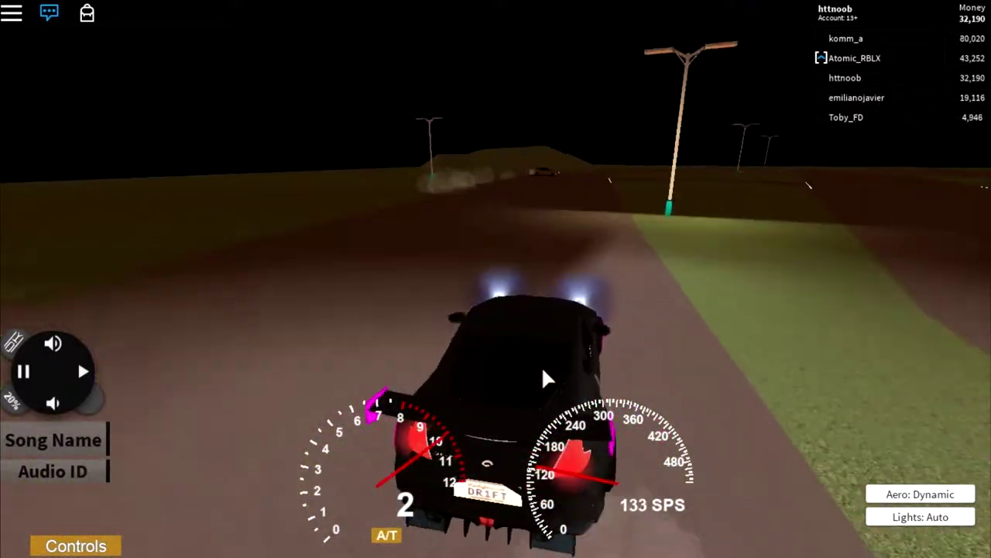
# - Angle the high-speed drift right around the corner, then straighten down the road
pyautogui.press('d')
pyautogui.press('a')
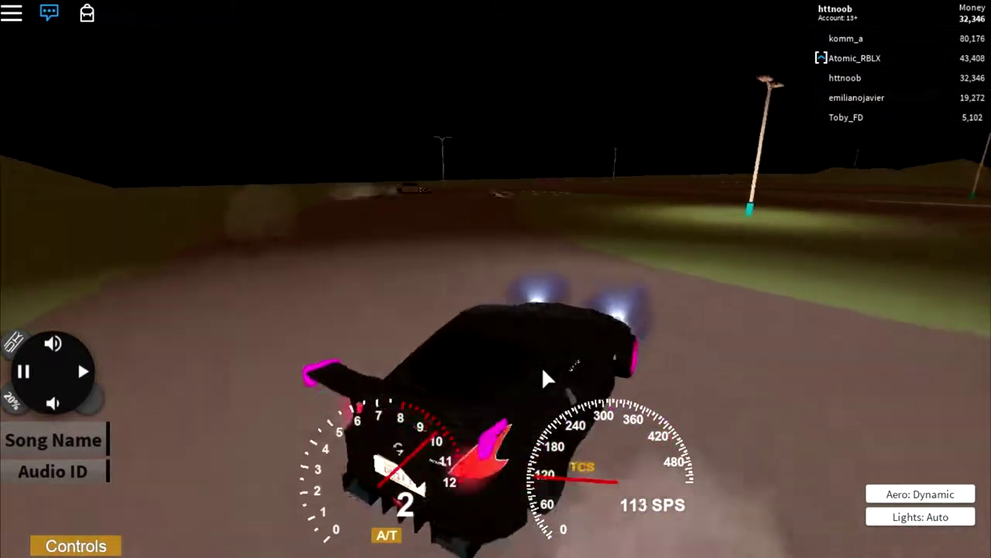
pyautogui.press('w')
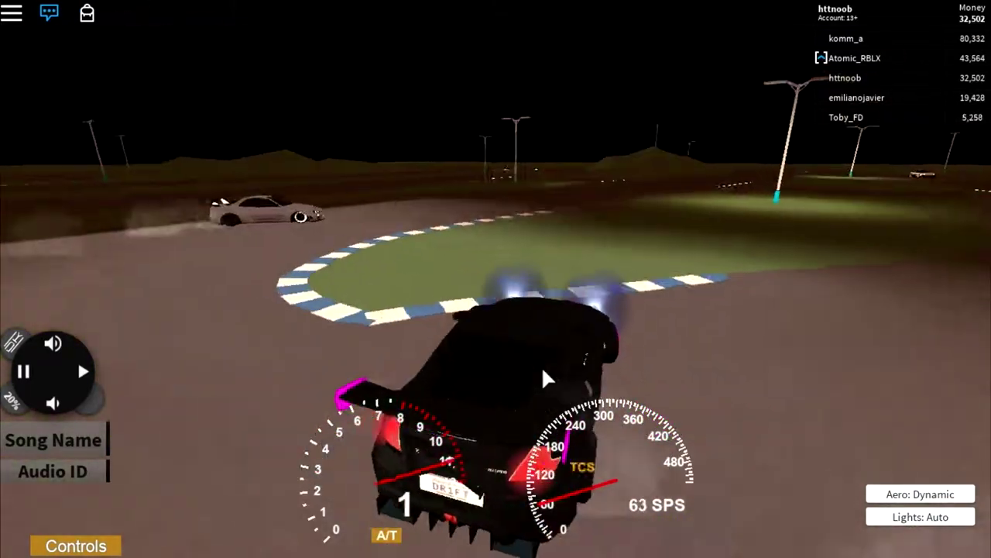
pyautogui.press('w')
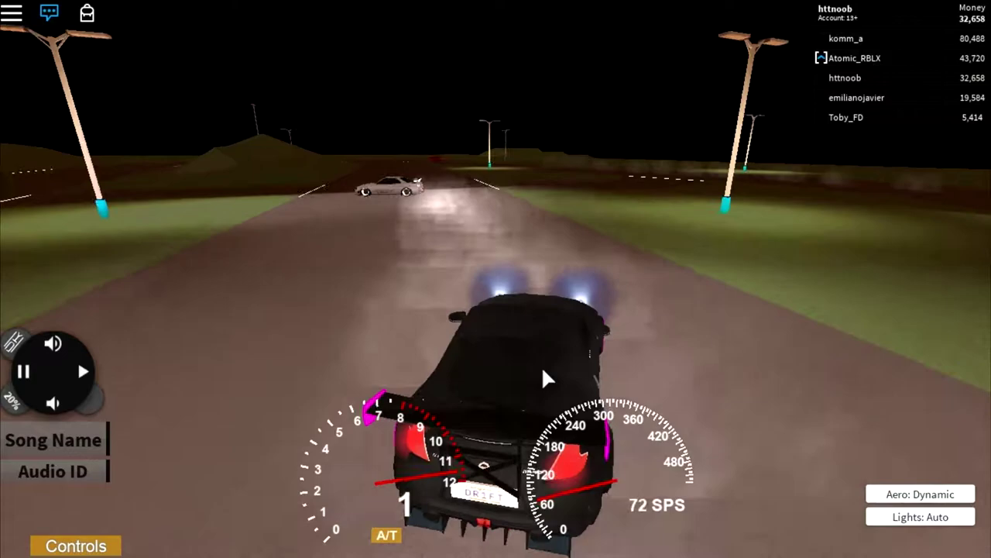
# - Swerve into a right drift toward the kerbs, power out, and slide through the bend
pyautogui.press('d')
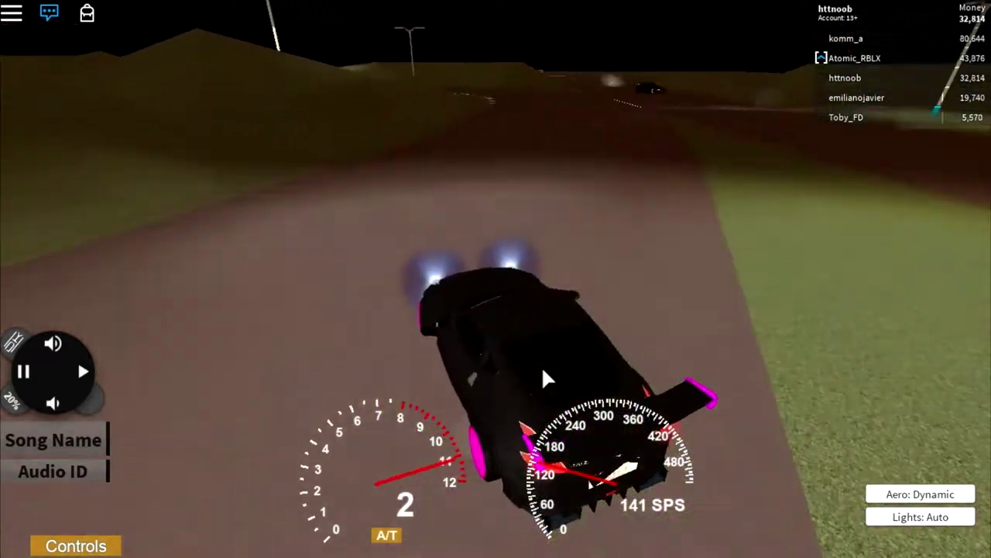
pyautogui.press('a')
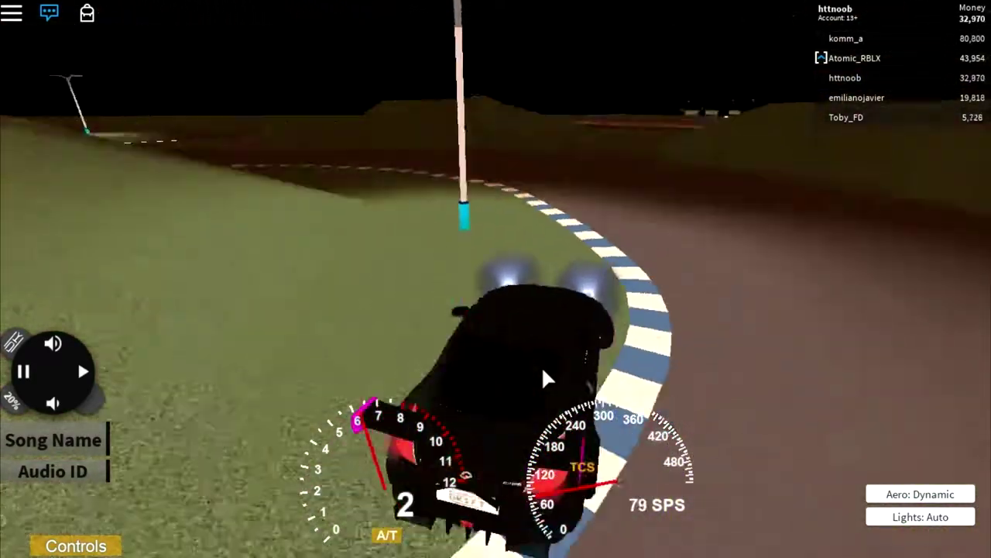
pyautogui.press('w')
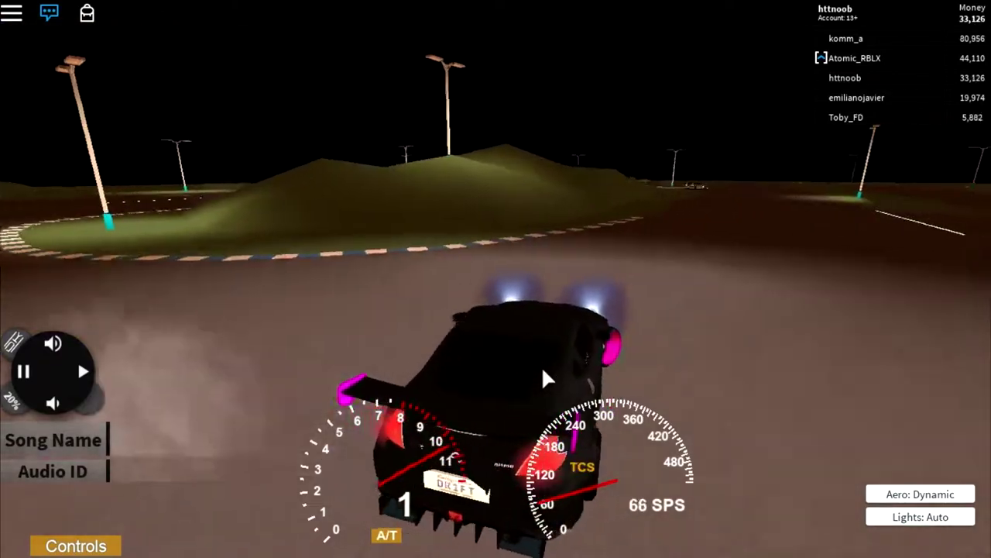
pyautogui.press('w')
pyautogui.press('w')
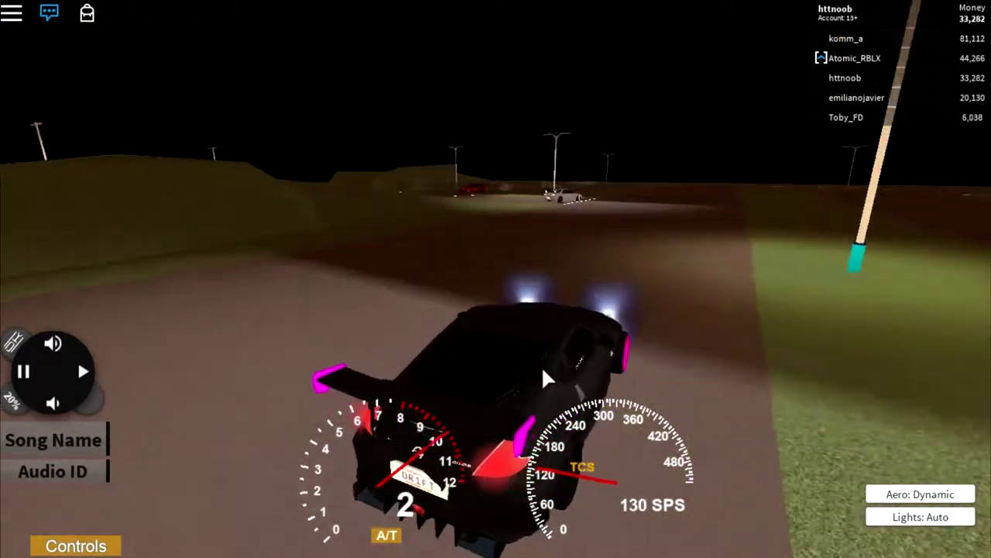
pyautogui.press('w')
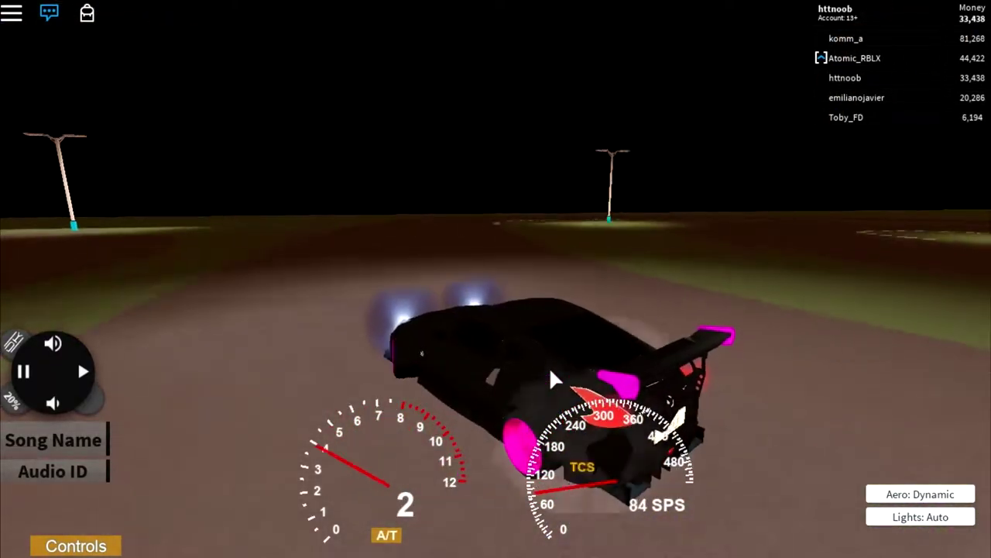
pyautogui.press('w')
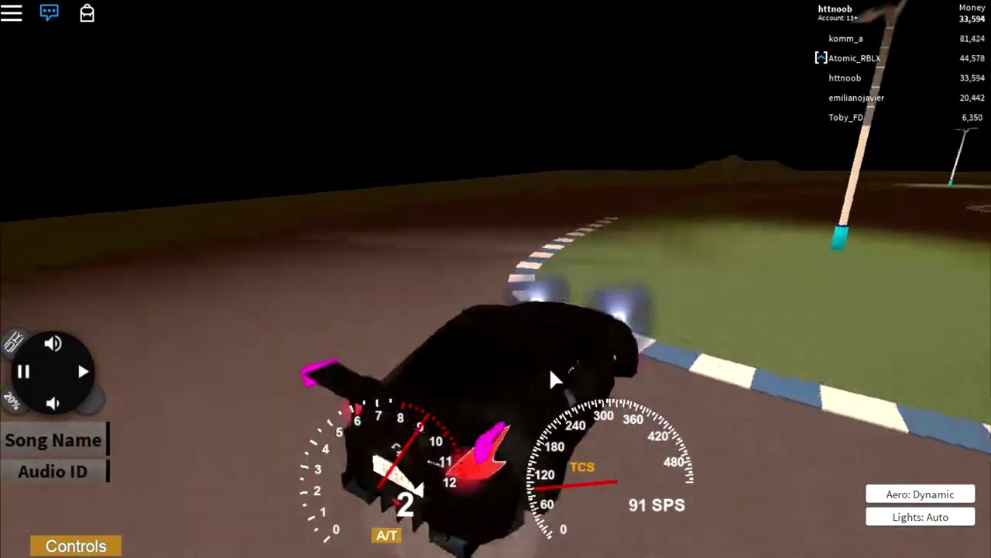
pyautogui.press('w')
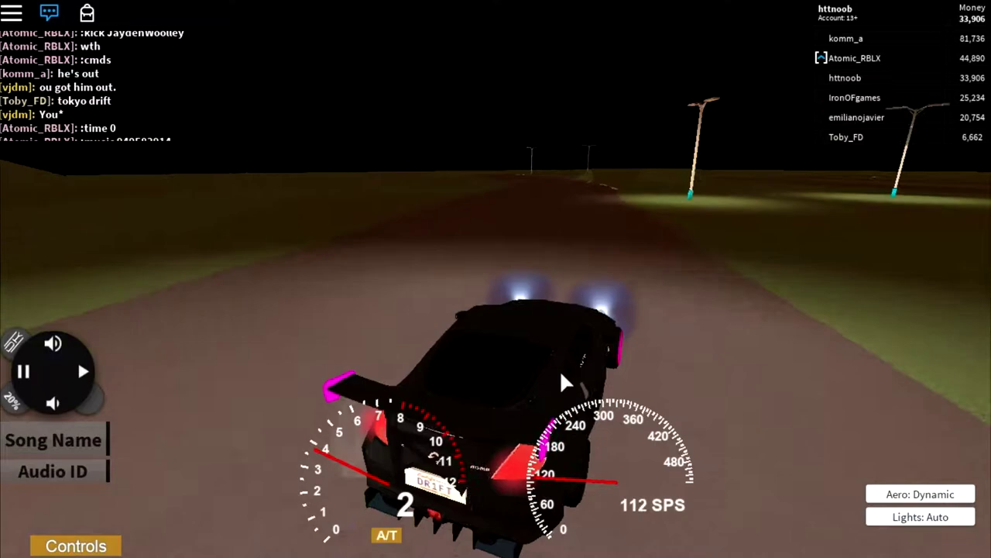
# - Slide left into the opening corner, then power out and straighten up
pyautogui.press('a')
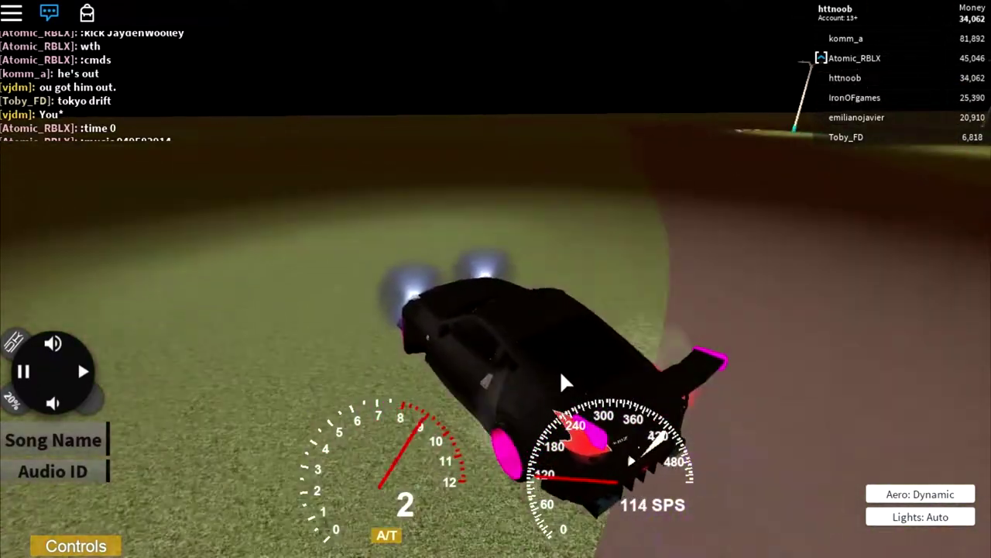
pyautogui.press('w')
pyautogui.press('w')
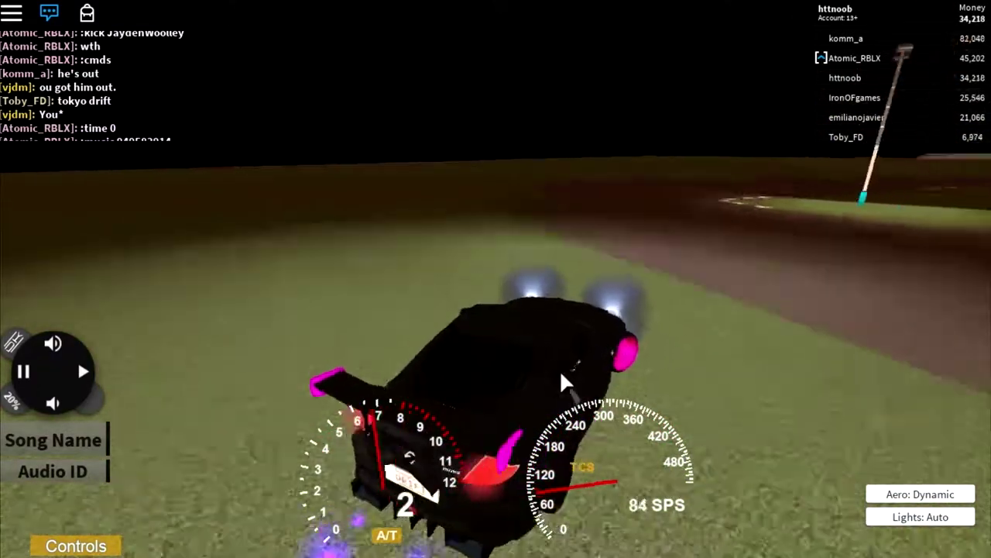
pyautogui.press('a')
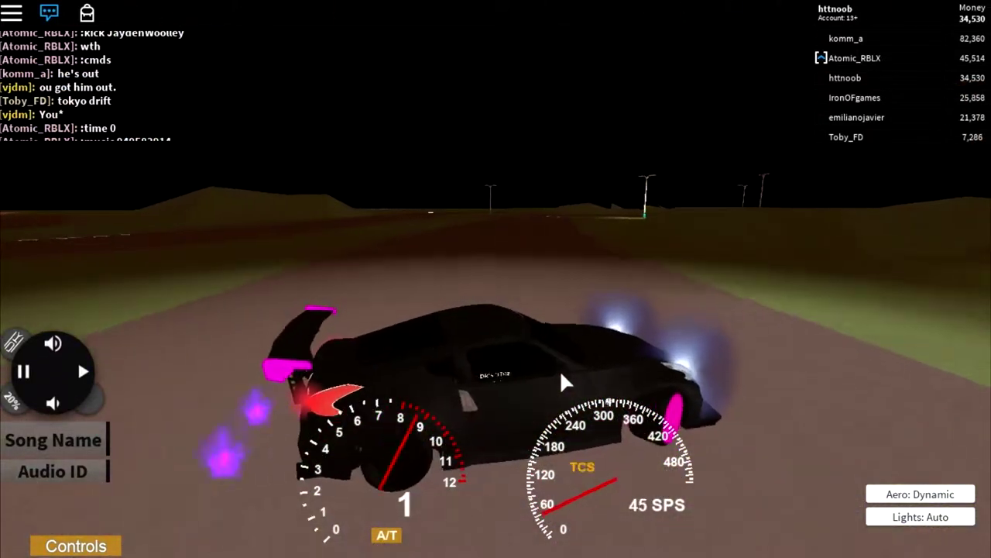
pyautogui.press('w')
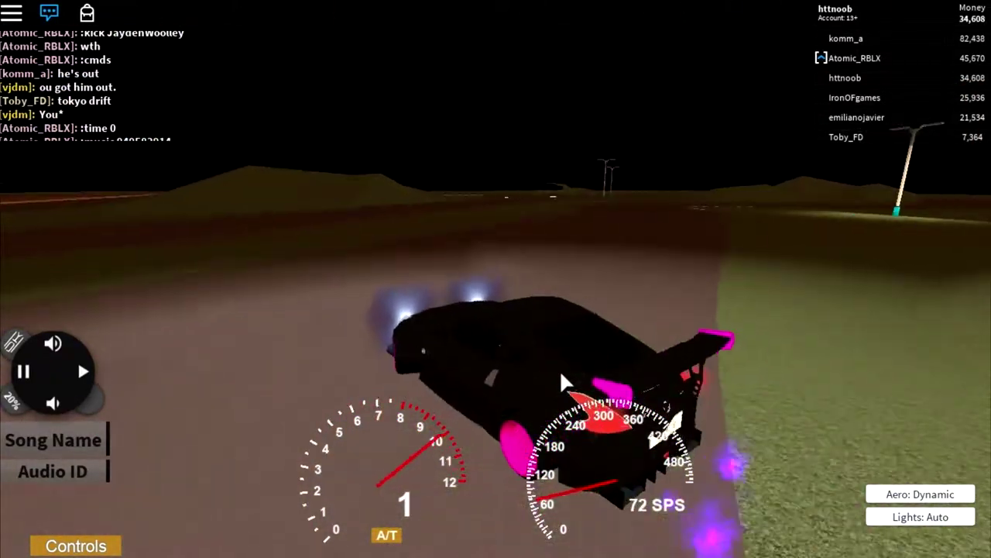
pyautogui.press('w')
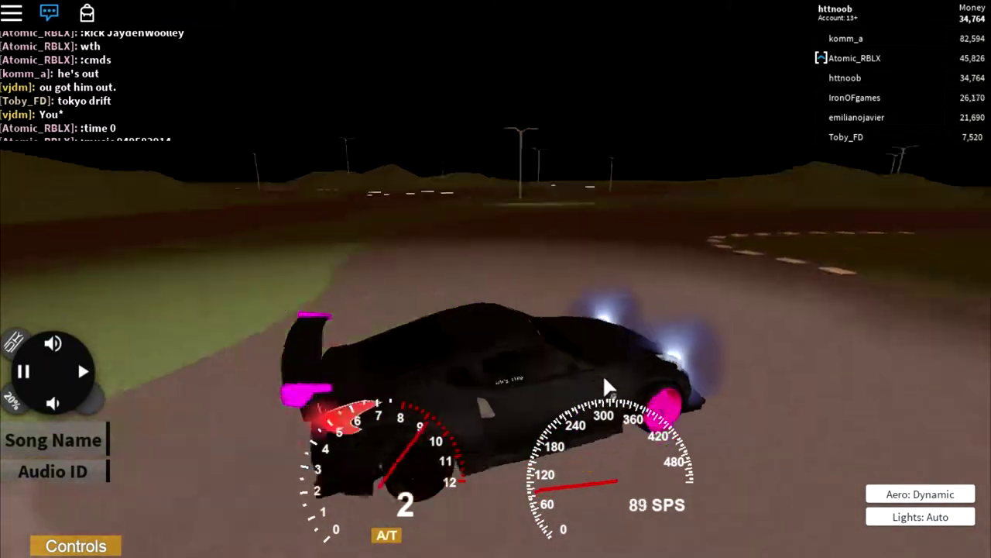
pyautogui.press('w')
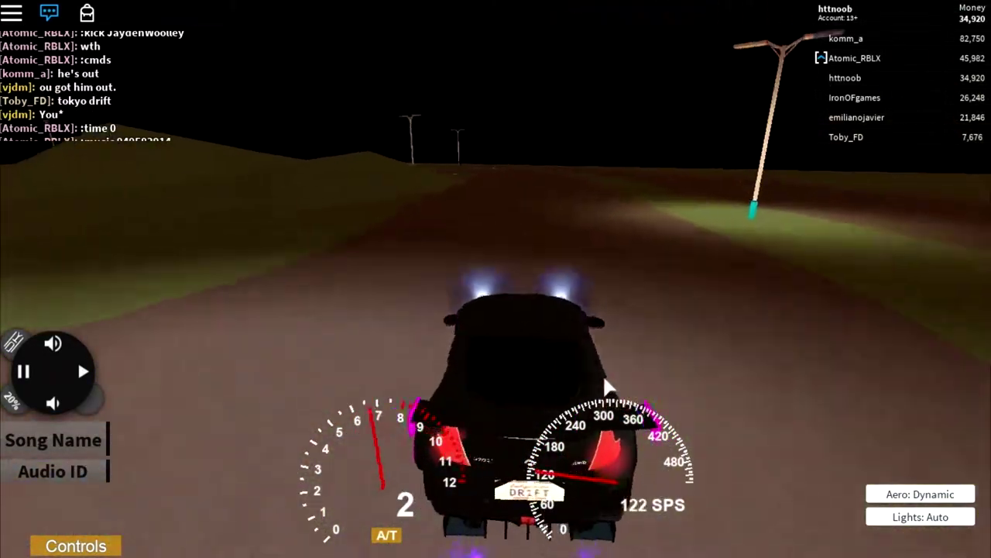
# - Kick the car into a new left drift and hold it through the tight turn
pyautogui.press('w')
pyautogui.press('a')
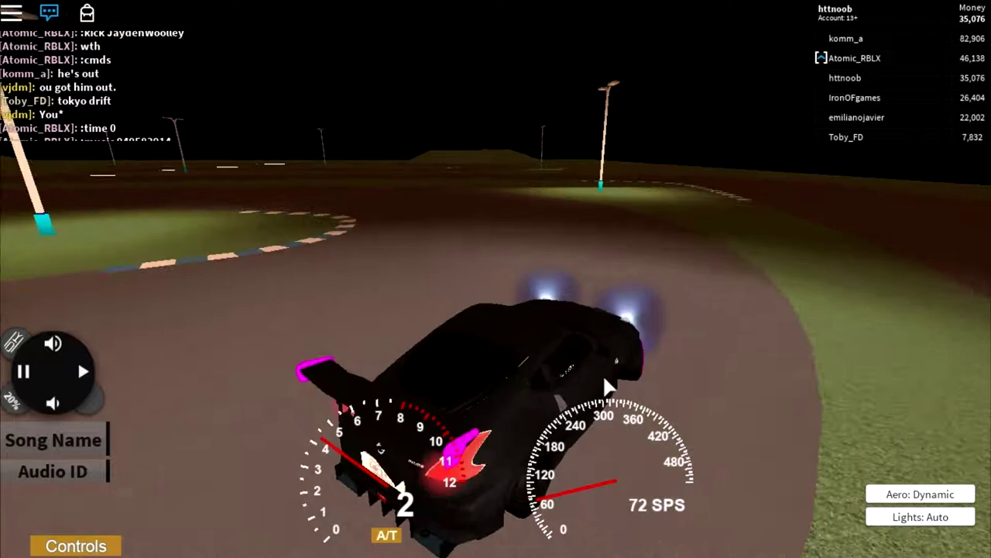
pyautogui.press('a')
pyautogui.press('w')
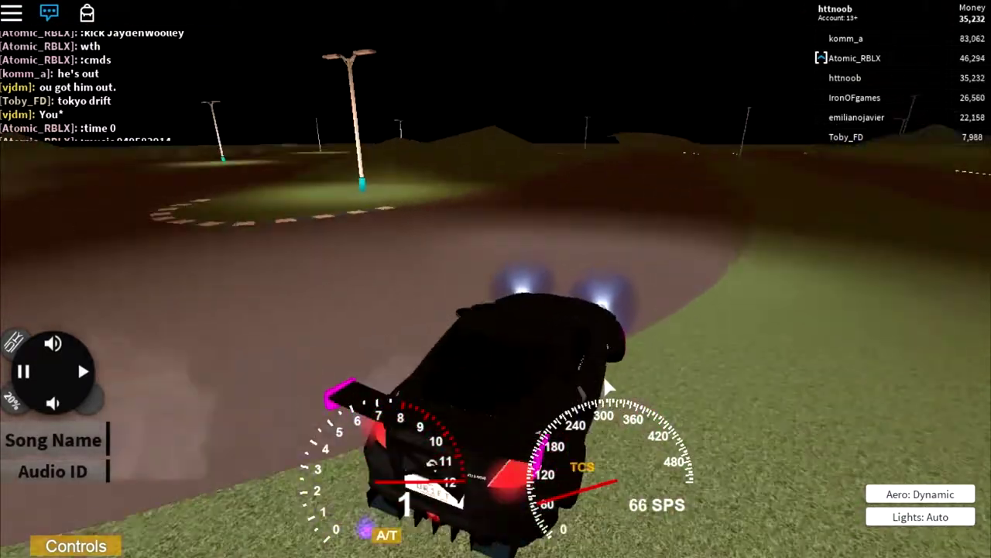
pyautogui.press('w')
pyautogui.press('d')
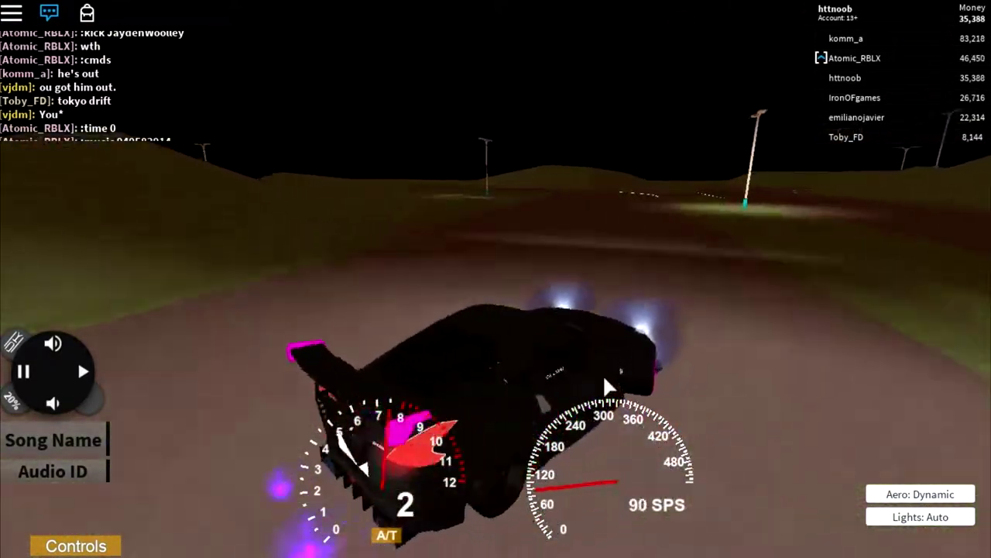
# - Throw the car into a hard braking left slide, ending sideways by the grandstand fence
pyautogui.press('w')
pyautogui.press('a')
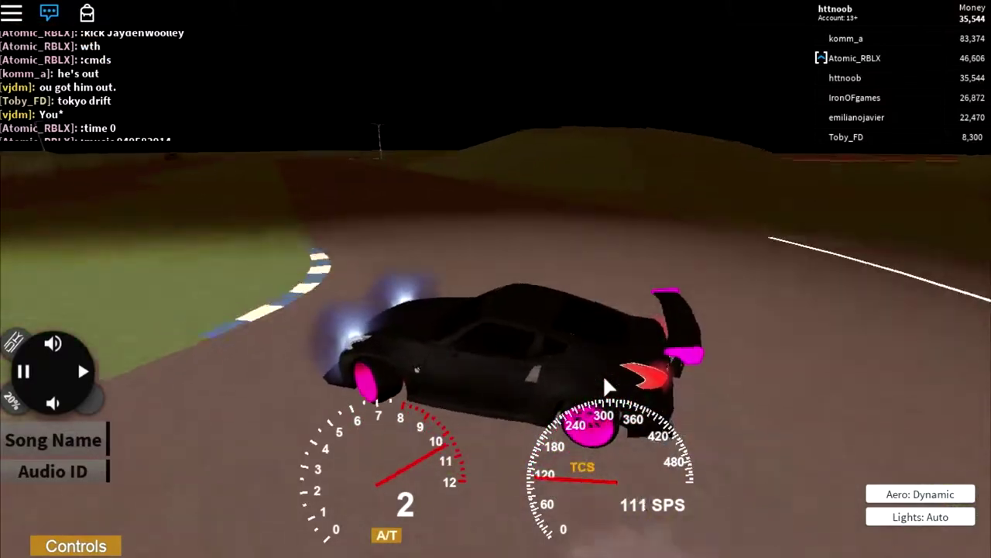
pyautogui.press('w')
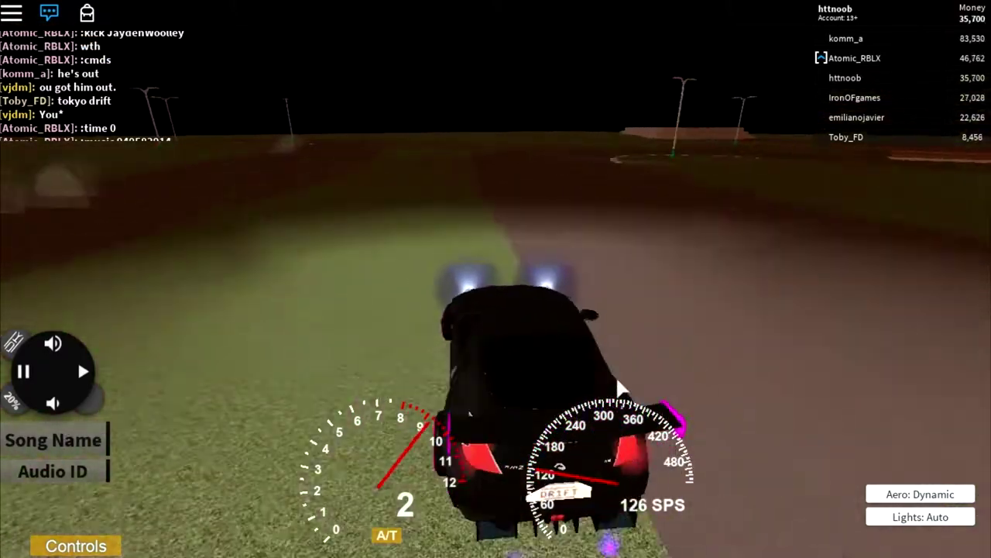
pyautogui.press('a')
pyautogui.press('s')
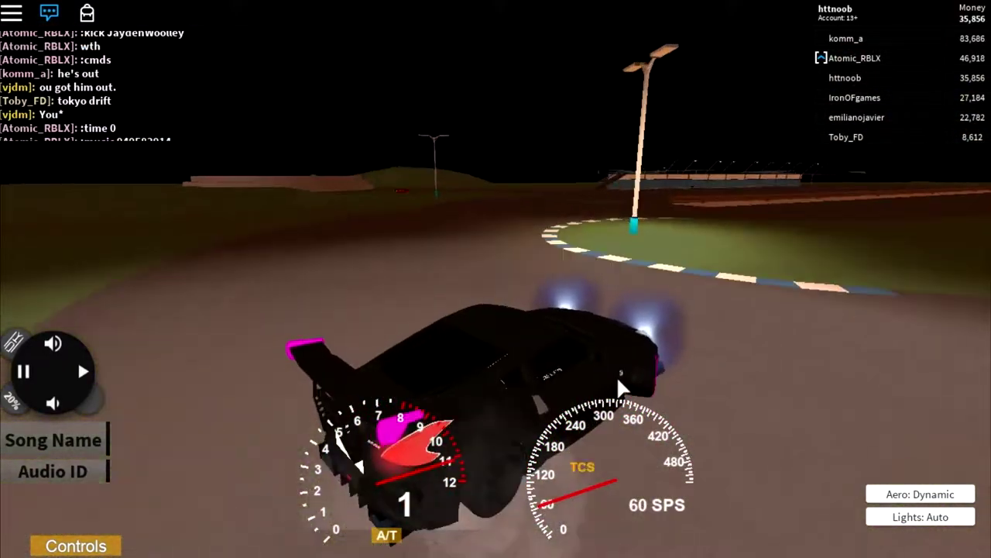
pyautogui.press('w')
pyautogui.press('a')
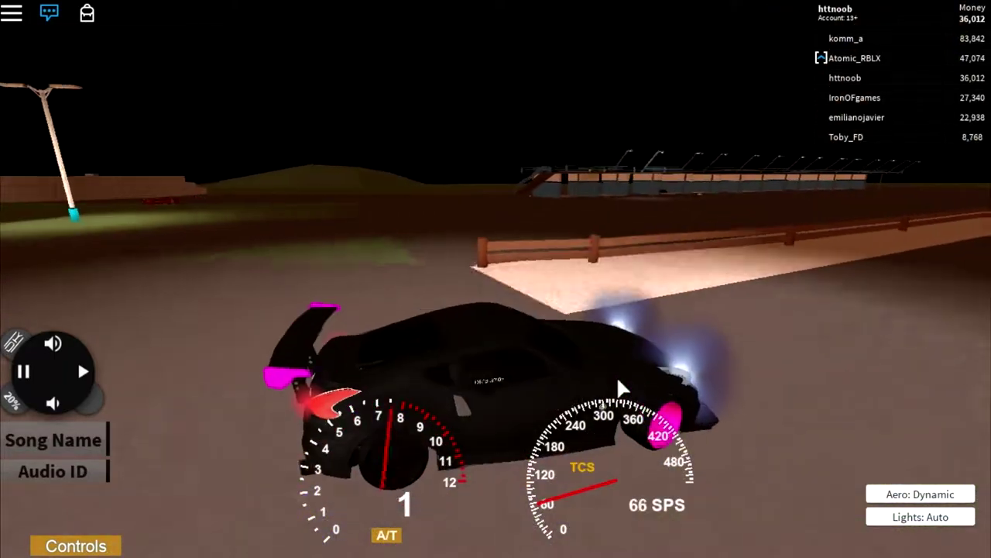
# - Race down the straight and brake hard into a spinning left drift
pyautogui.press('w')
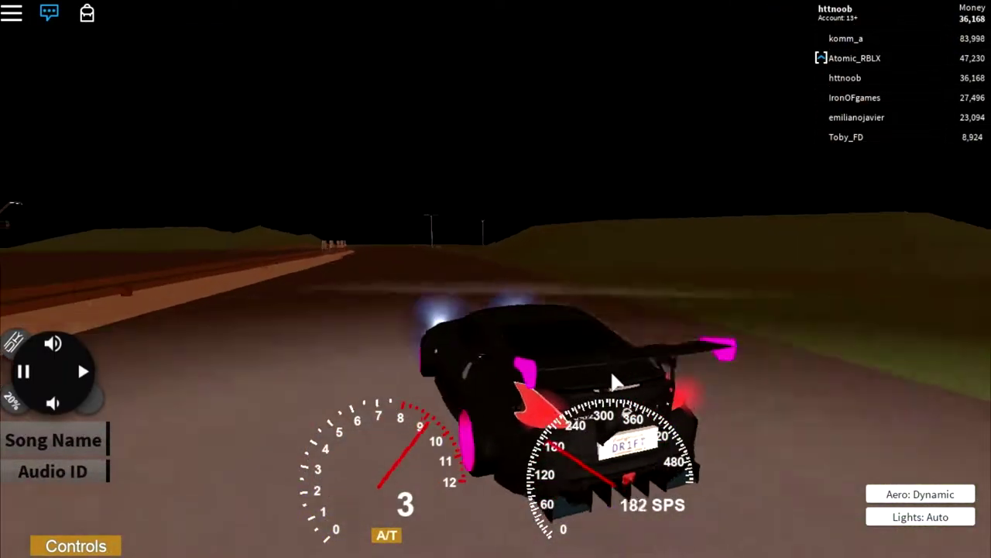
pyautogui.press('s')
pyautogui.press('a')
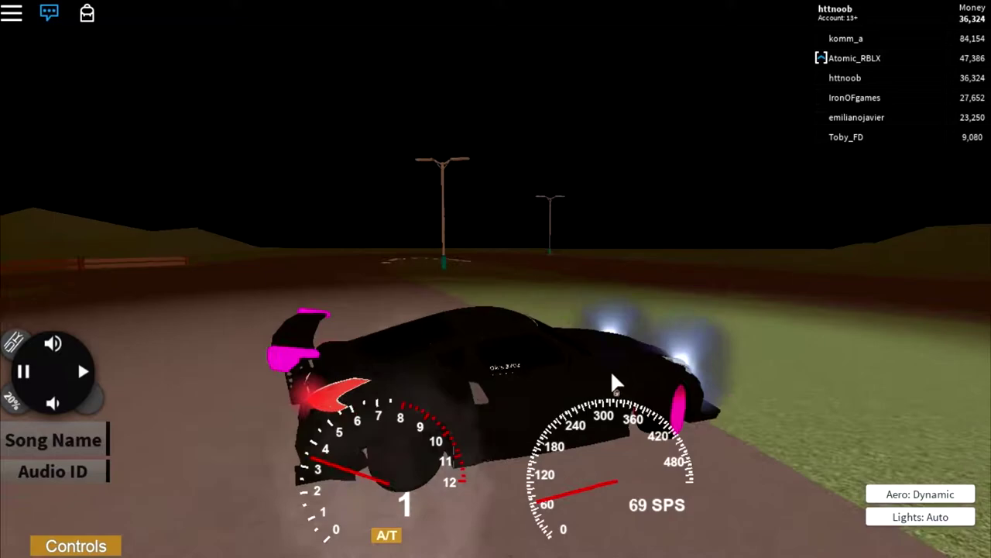
pyautogui.press('a')
pyautogui.press('w')
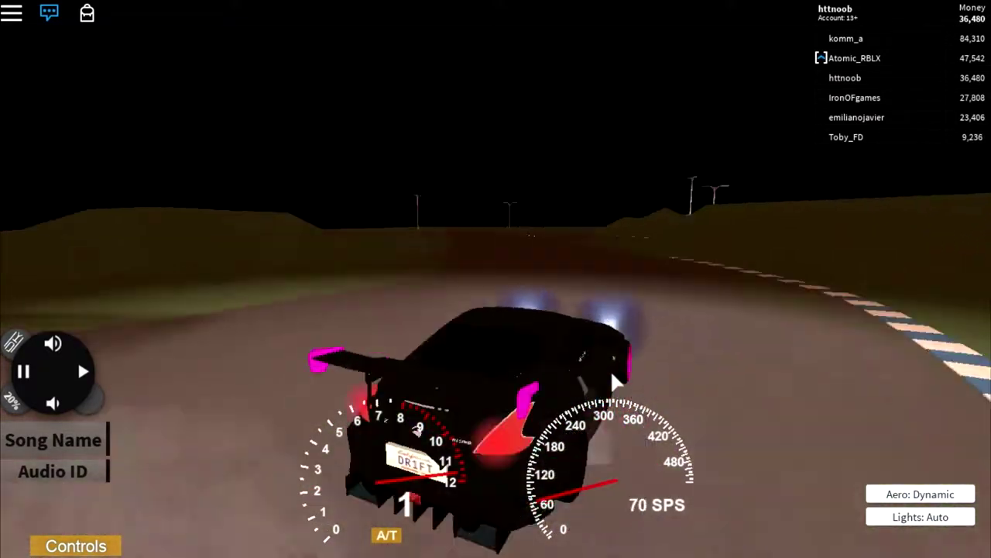
# - Power into a right-hand drift, straighten out, then swing into a left drift
pyautogui.press('w')
pyautogui.press('d')
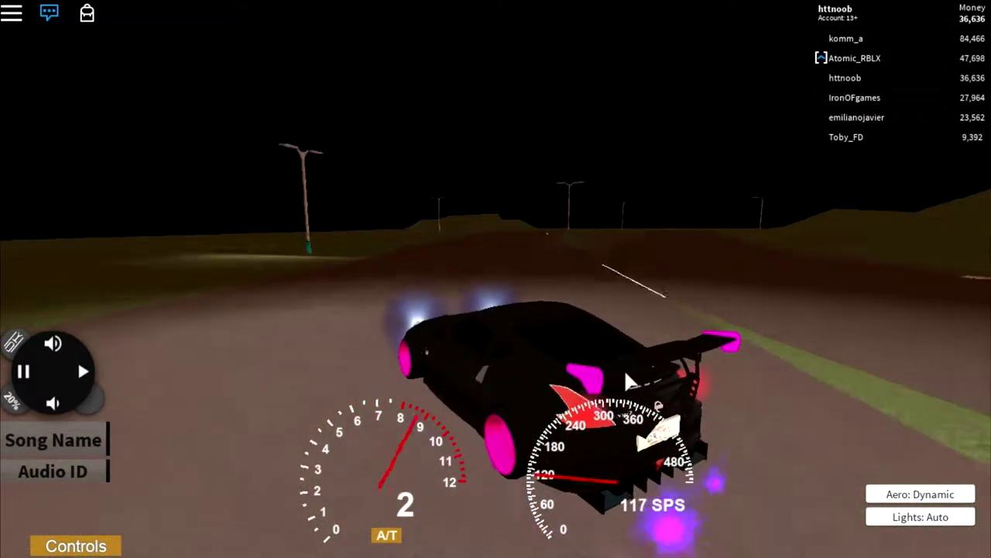
pyautogui.press('s')
pyautogui.press('a')
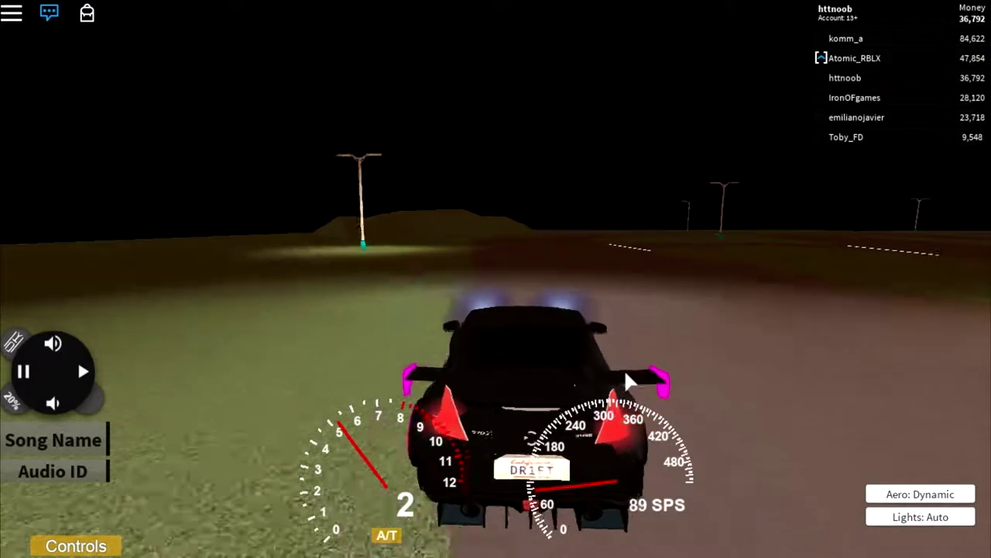
pyautogui.press('w')
pyautogui.press('a')
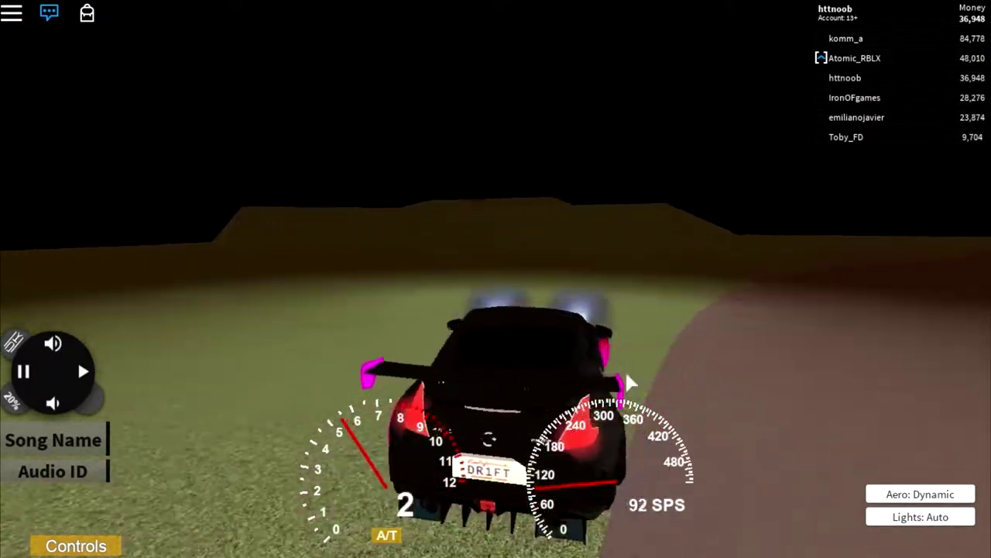
# - Spin the car around across the grass verge and regain speed on the lit road
pyautogui.press('a')
pyautogui.press('w')
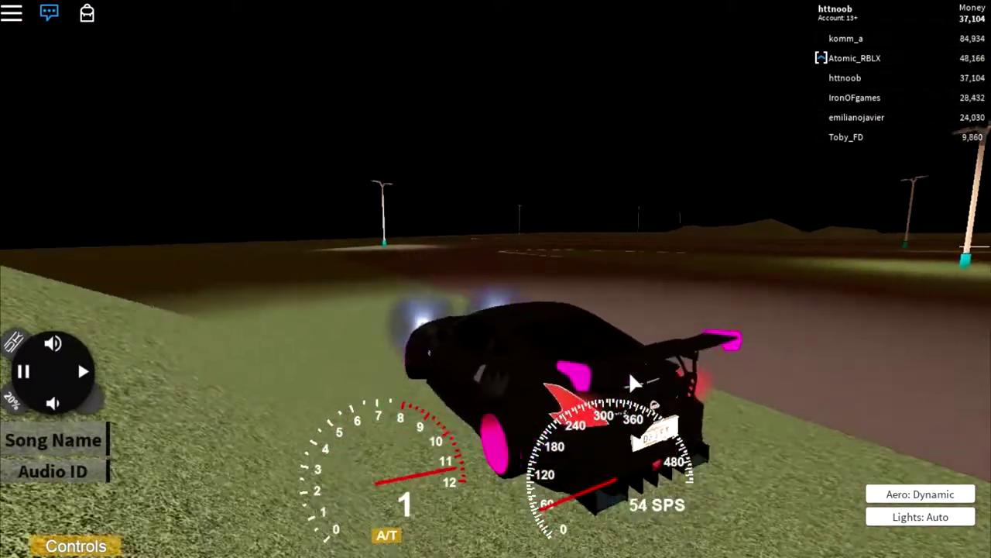
pyautogui.press('w')
pyautogui.press('a')
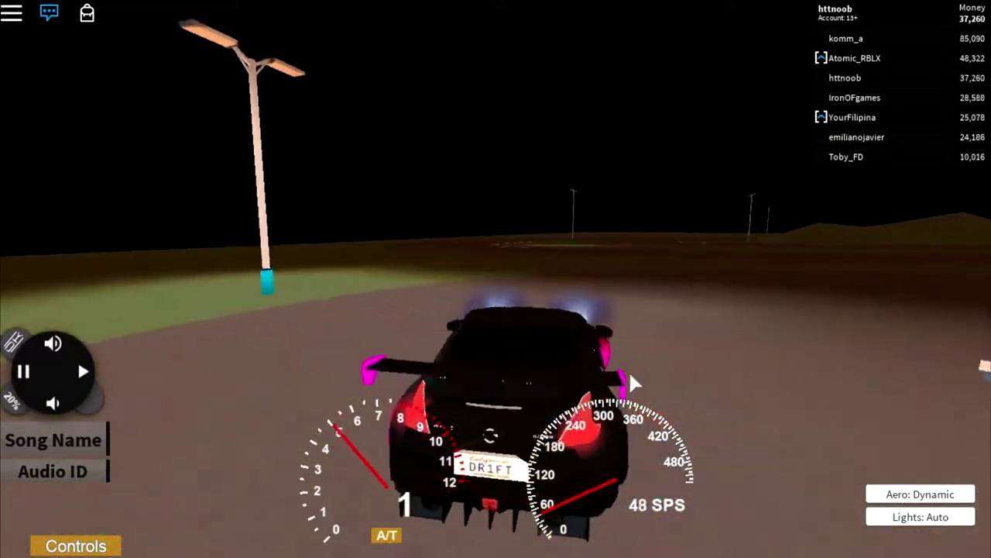
pyautogui.press('w')
pyautogui.press('a')
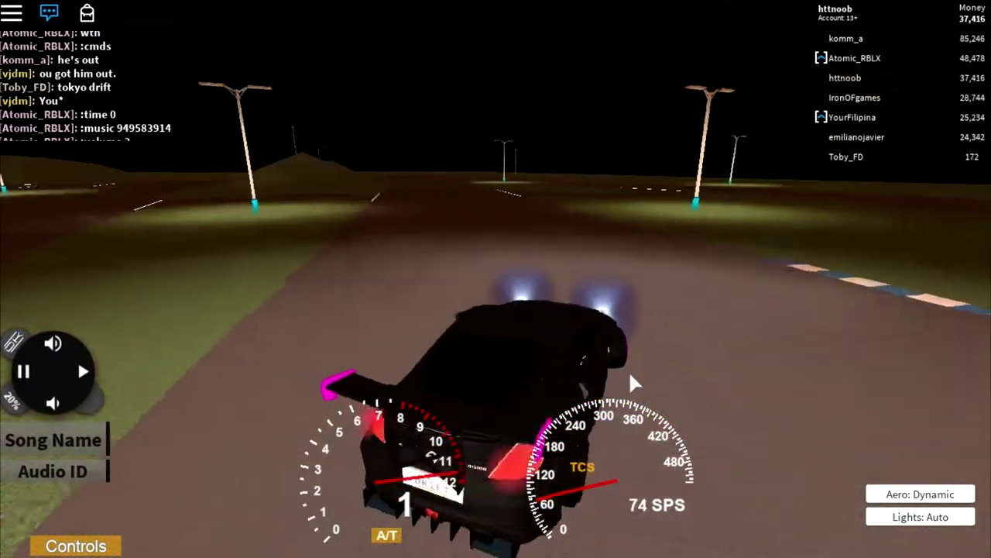
# - Accelerate, brake into a right drift, then throw the car sideways
pyautogui.press('w')
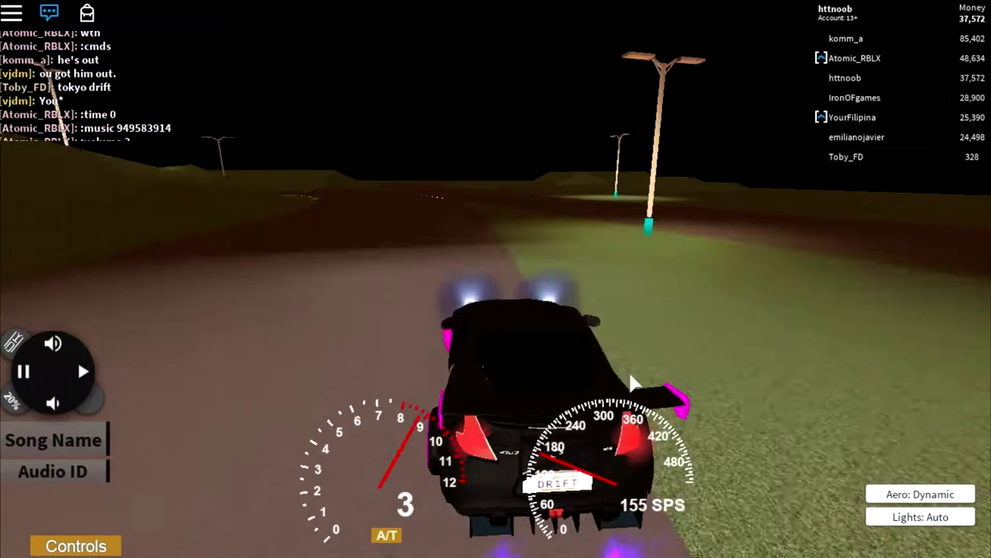
pyautogui.press('d')
pyautogui.press('s')
pyautogui.press('w')
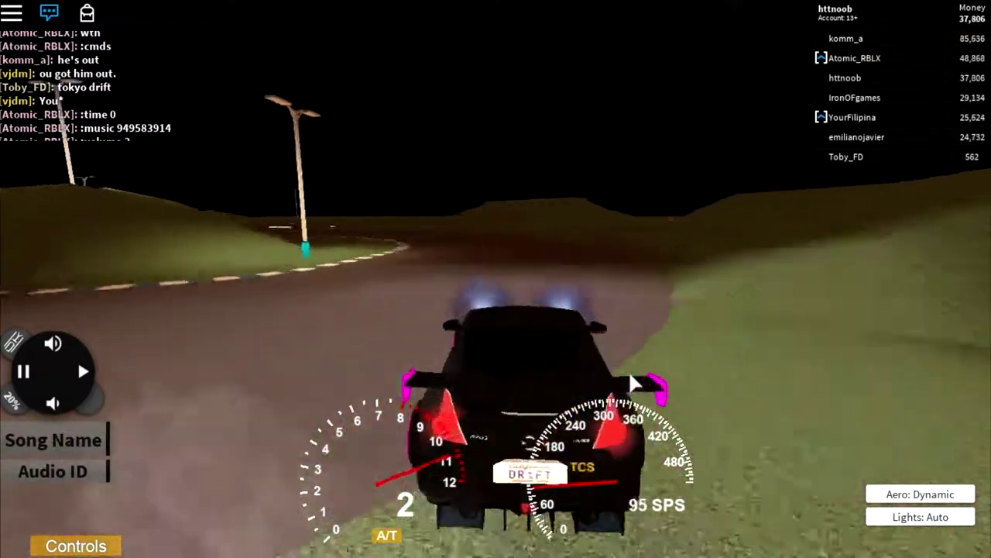
pyautogui.press('a')
# - Hold the car through the spin and straighten it to face forward
pyautogui.press('w')
pyautogui.press('d')
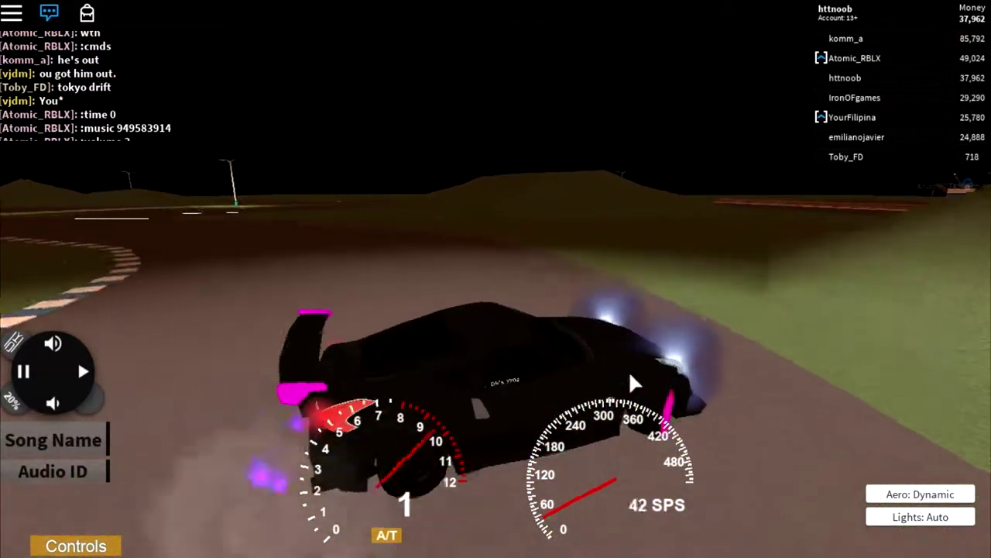
pyautogui.press('w')
pyautogui.press('a')
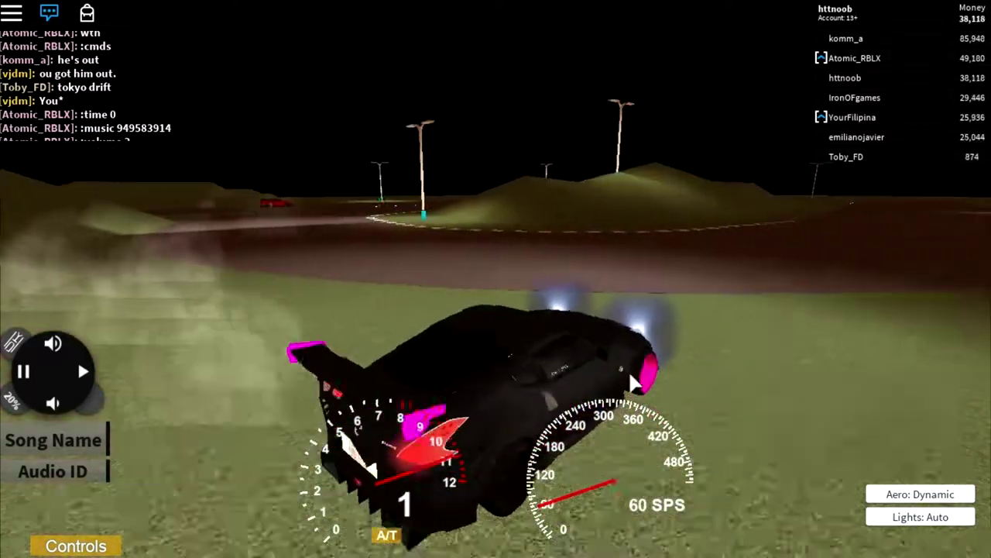
# - Speed along the straight and kick into a high-speed rotating left drift
pyautogui.press('w')
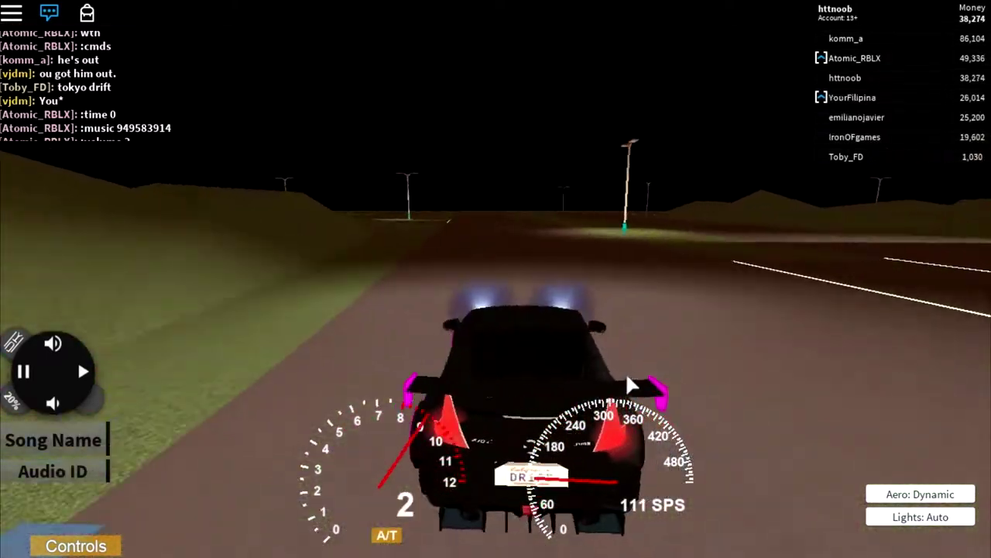
pyautogui.press('a')
pyautogui.press('w')
pyautogui.press('d')
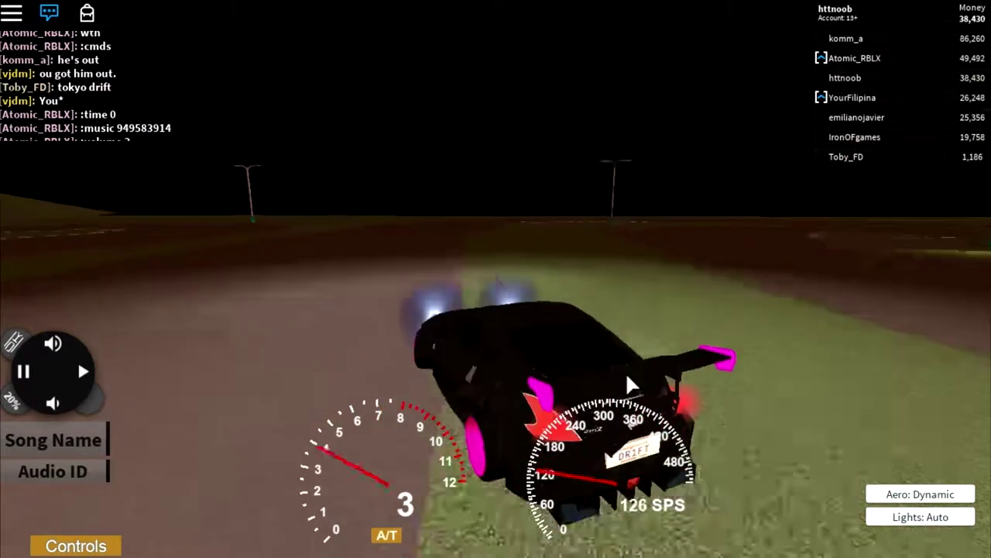
pyautogui.press('w')
pyautogui.press('a')
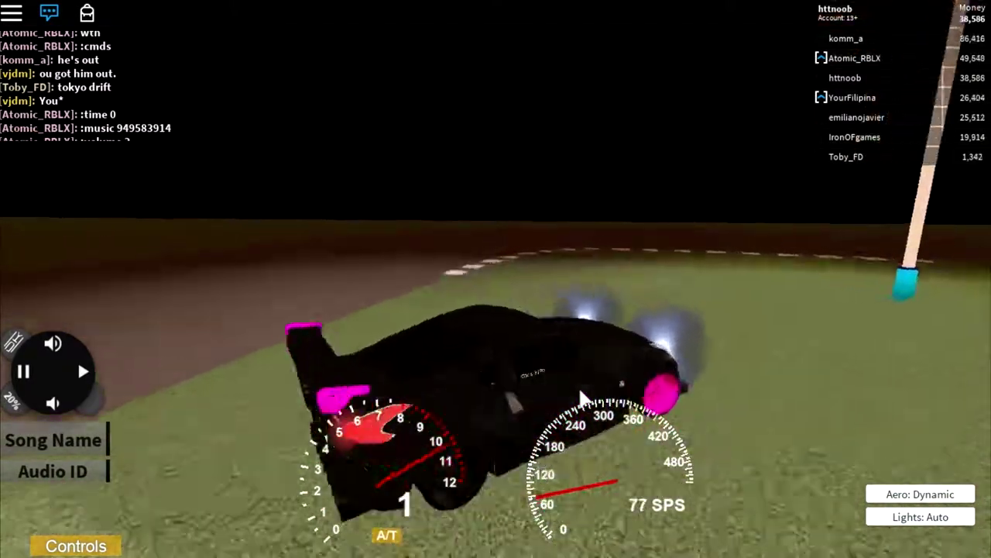
pyautogui.press('w')
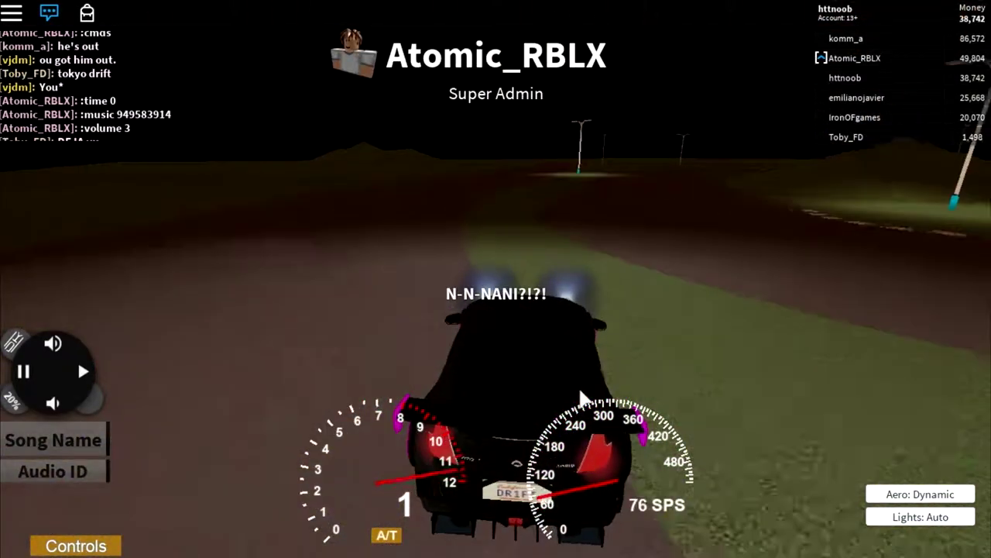
# - Hold a right-hand drift, then slide left onto the grass and back onto the road
pyautogui.press('w')
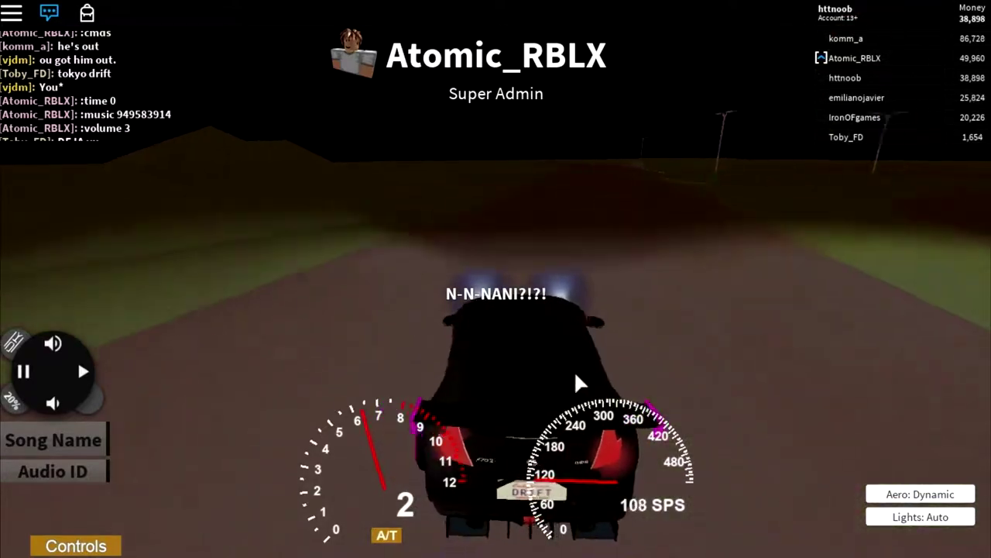
pyautogui.press('w')
pyautogui.press('d')
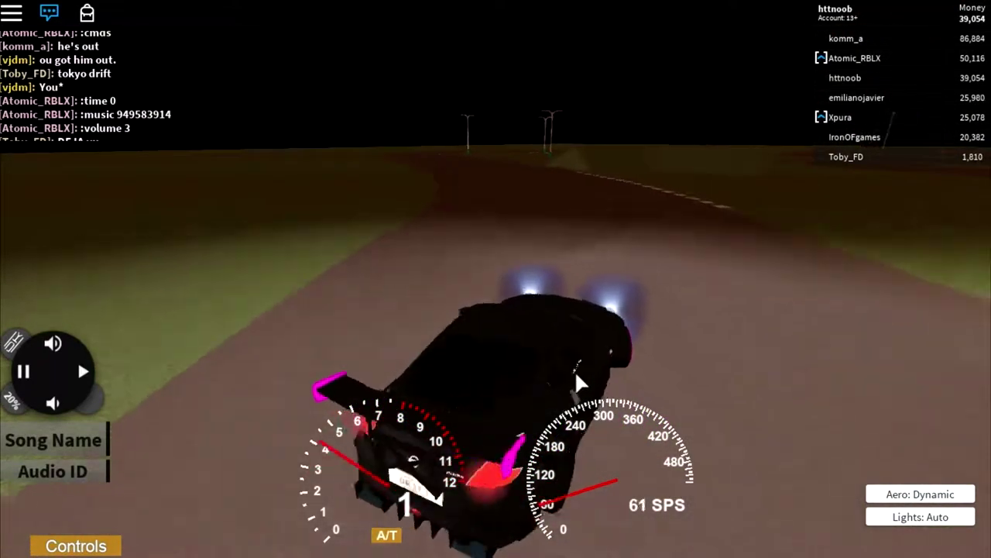
pyautogui.press('w')
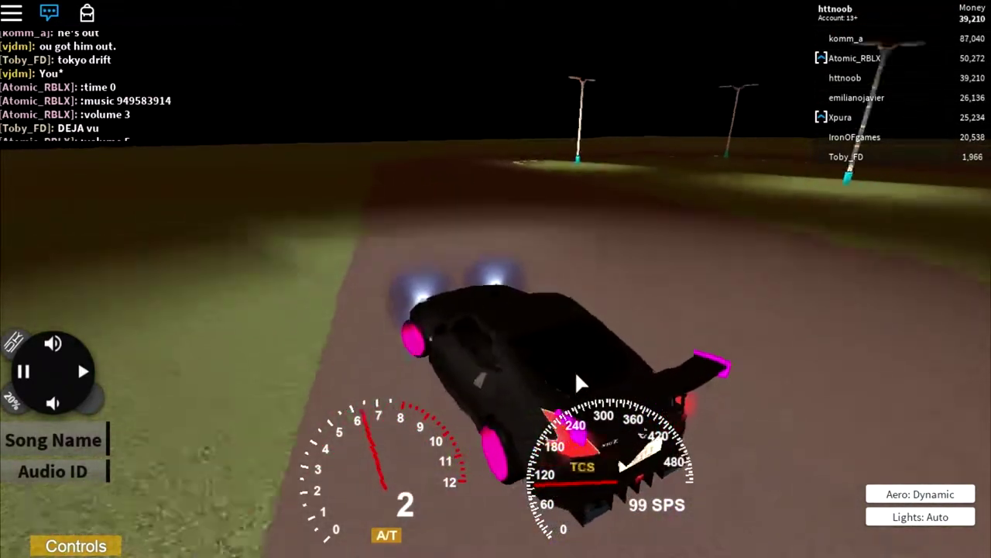
pyautogui.press('w')
pyautogui.press('a')
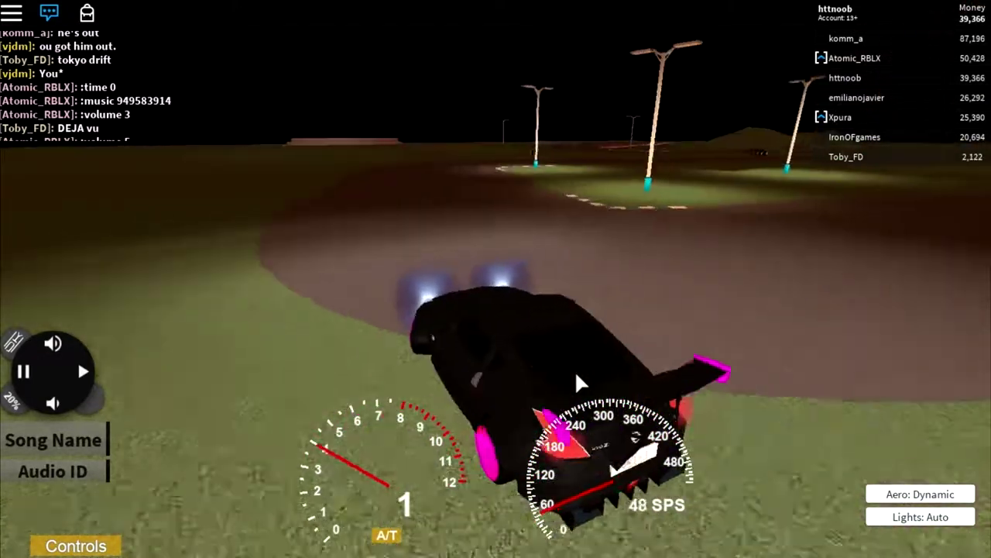
pyautogui.press('w')
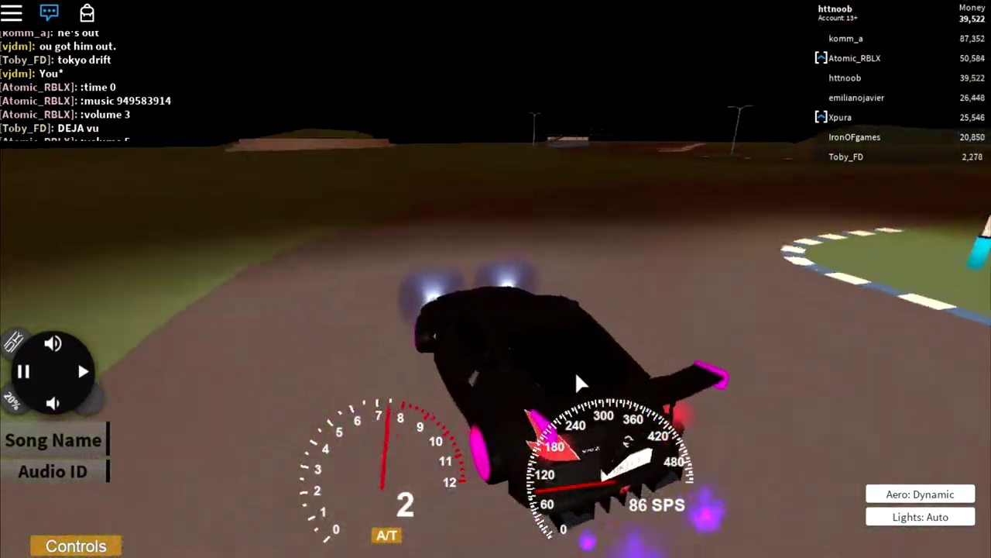
# - Drift through the next bends, spin the car around, and speed out of it
pyautogui.press('w')
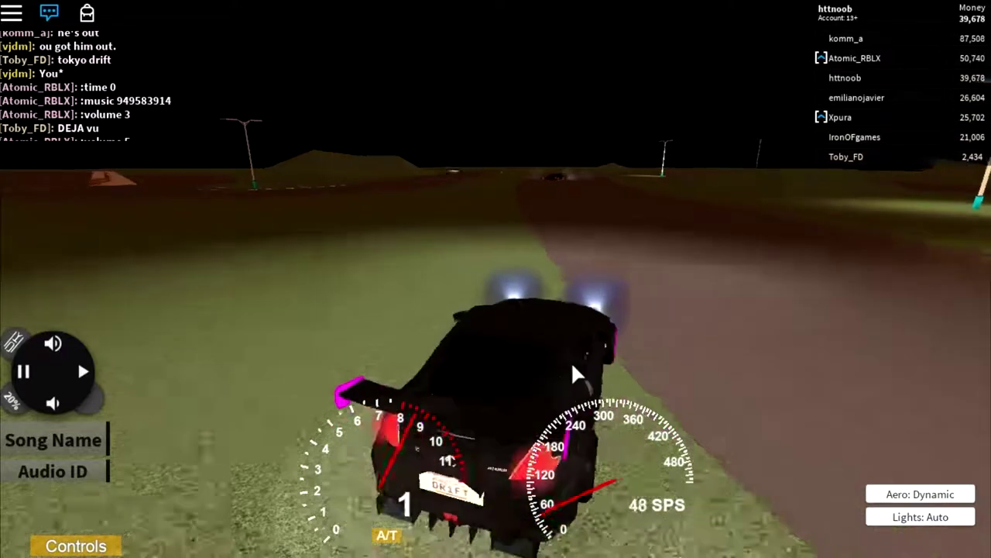
pyautogui.press('w')
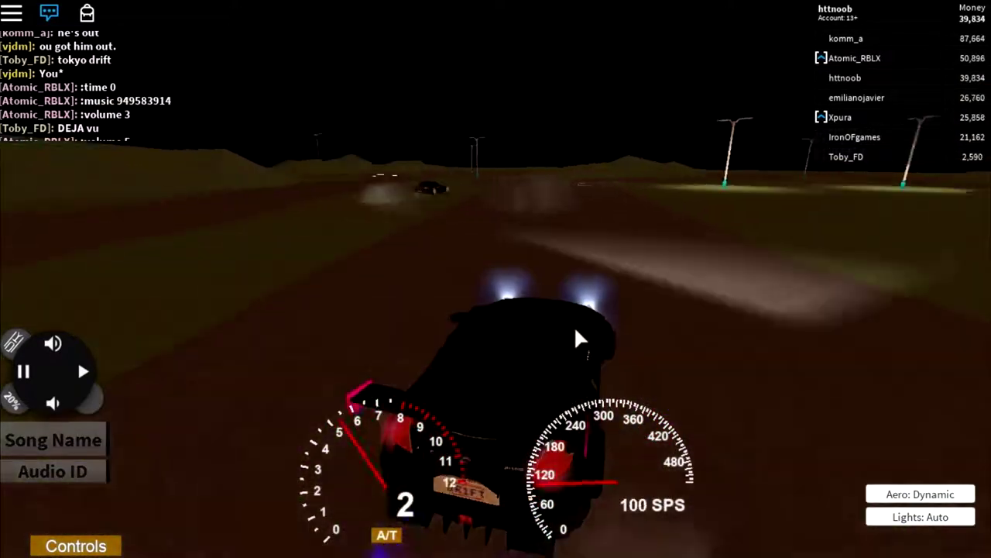
pyautogui.press('w')
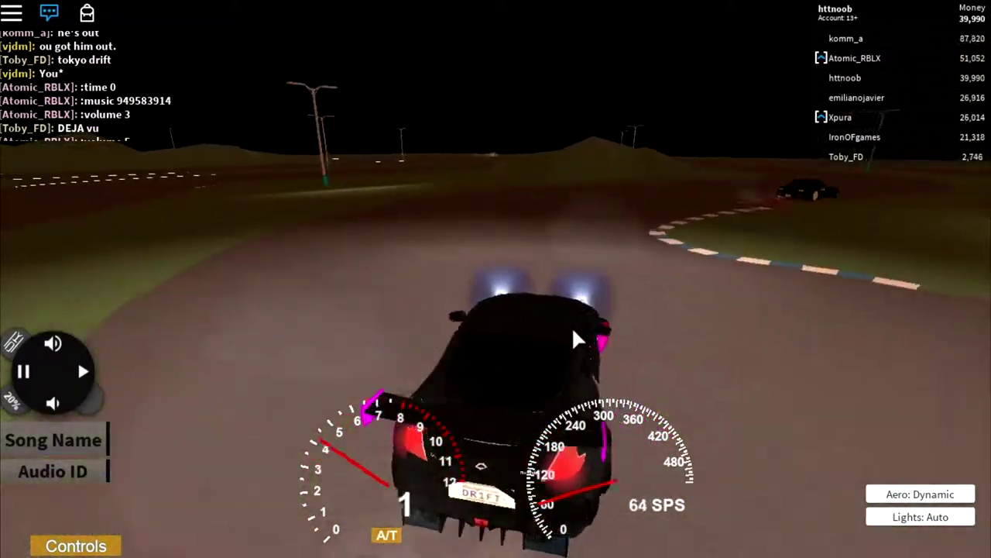
pyautogui.press('w')
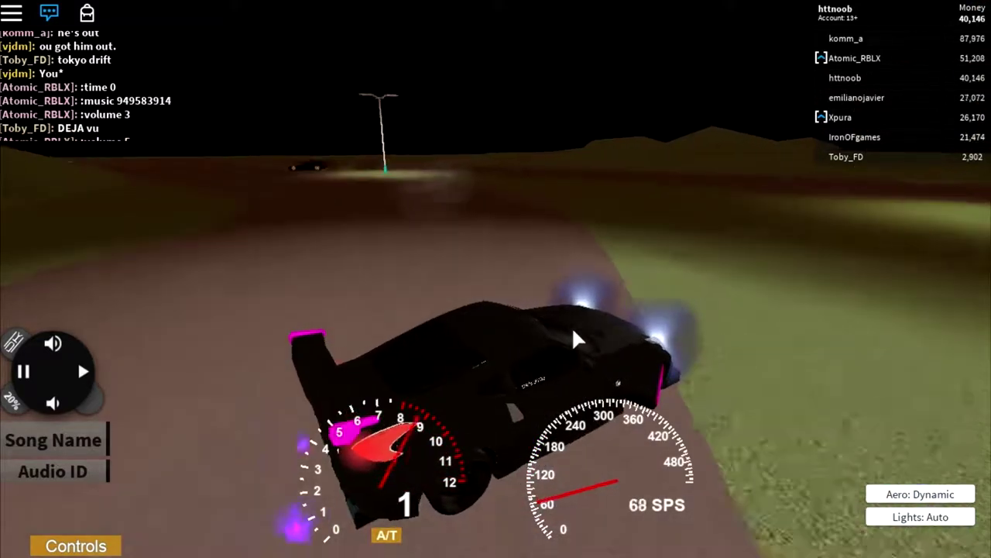
pyautogui.press('w')
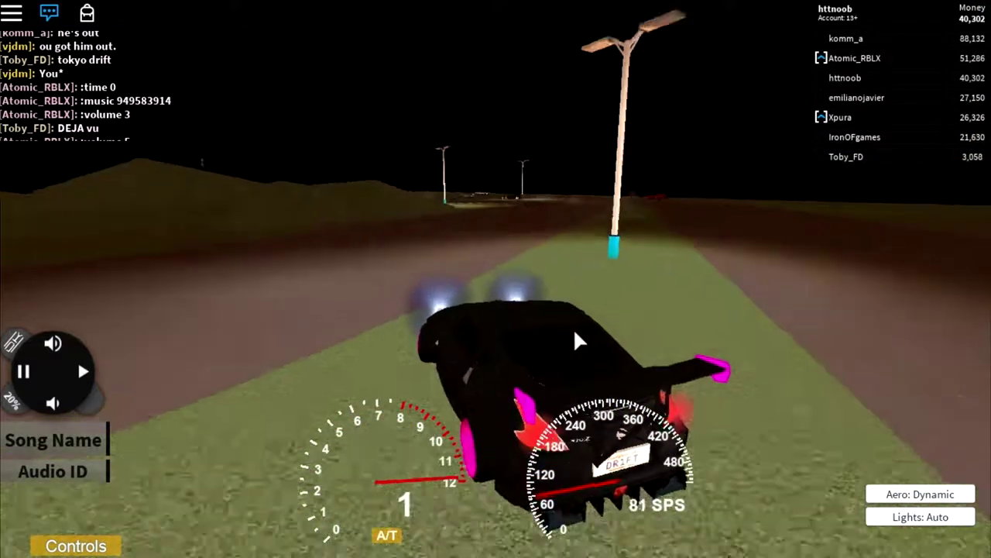
pyautogui.press('w')
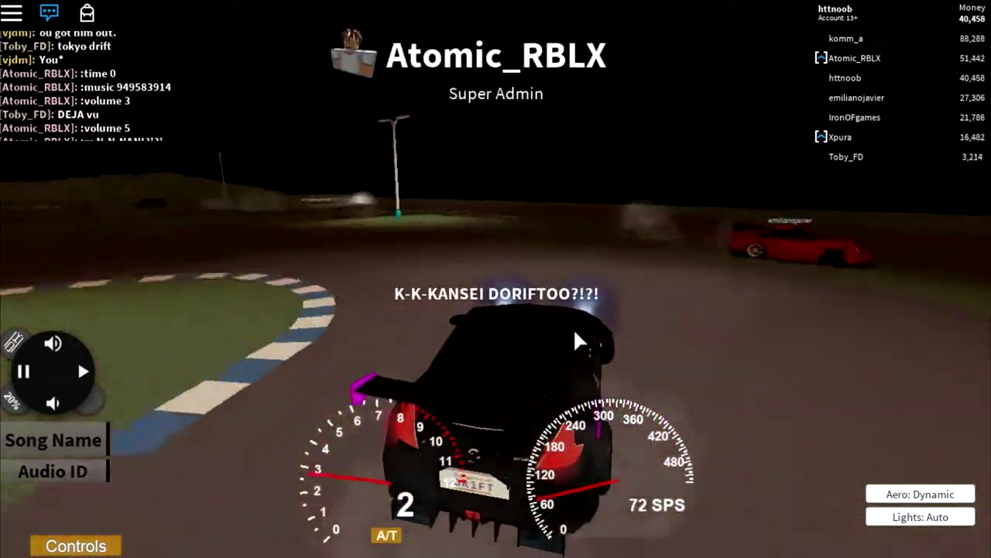
# - Slow into a rotating drift, recover, and hold a high-speed corner slide
pyautogui.press('w')
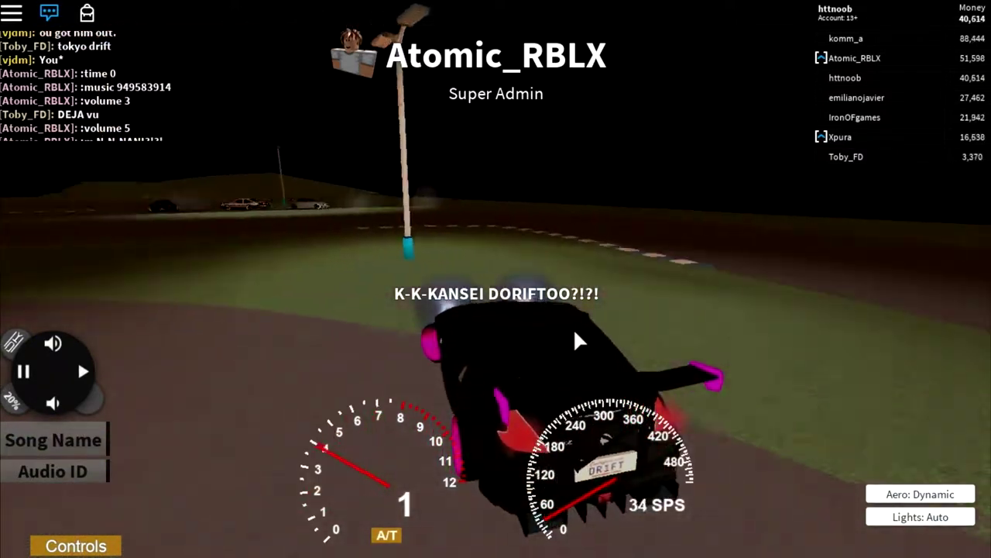
pyautogui.press('w')
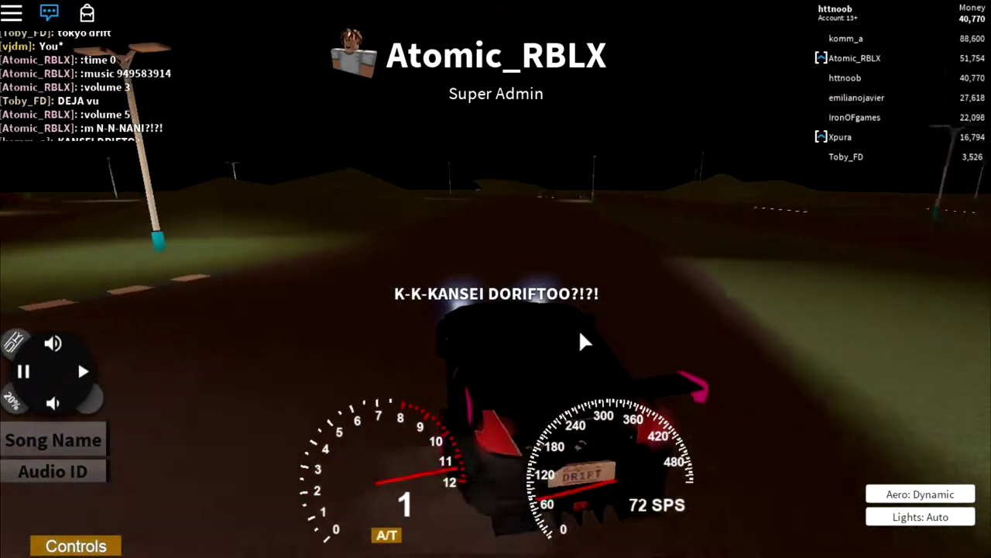
pyautogui.press('w')
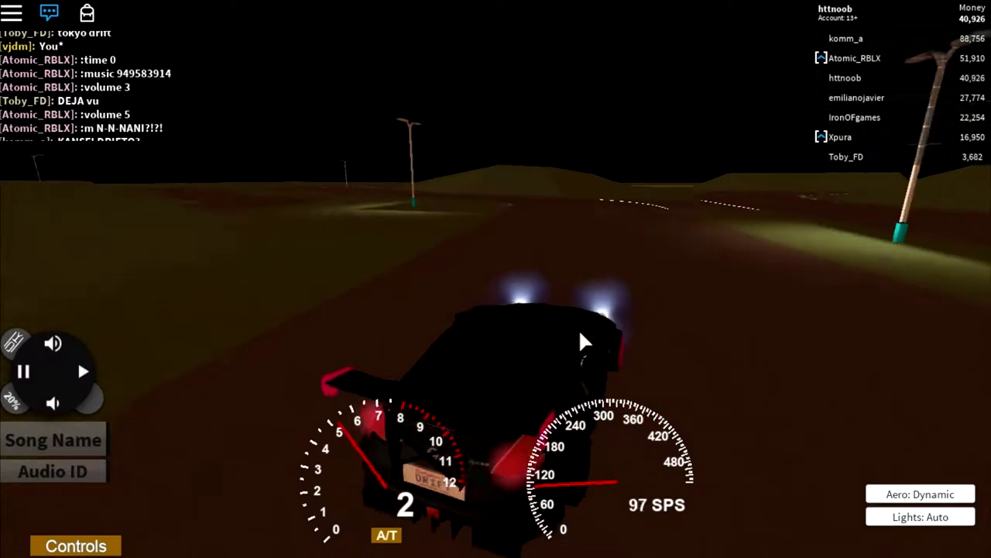
pyautogui.press('w')
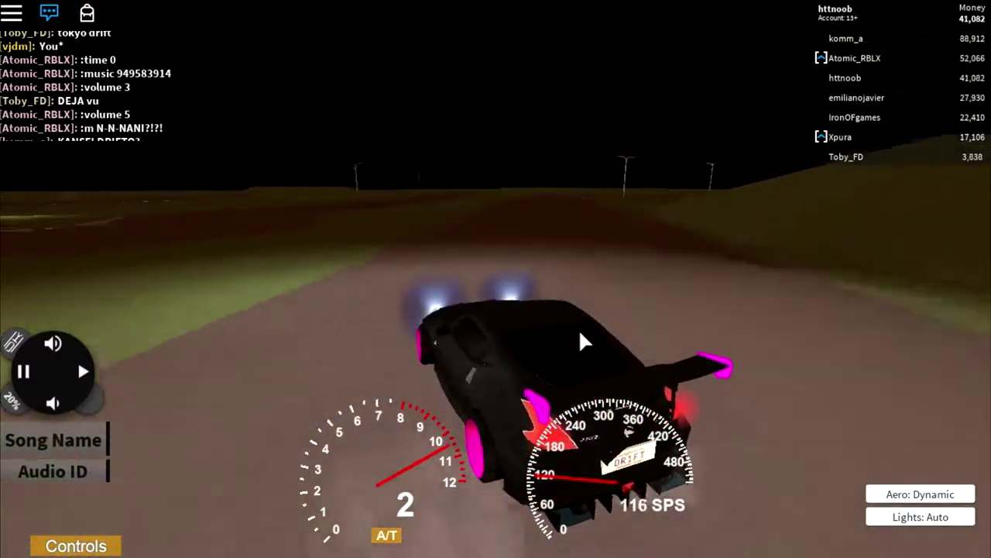
pyautogui.press('w')
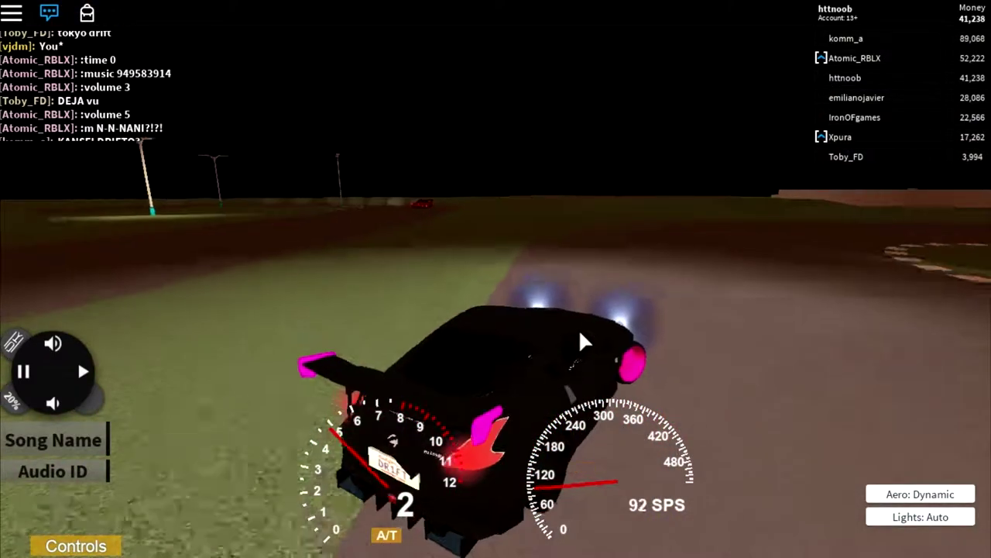
pyautogui.press('w')
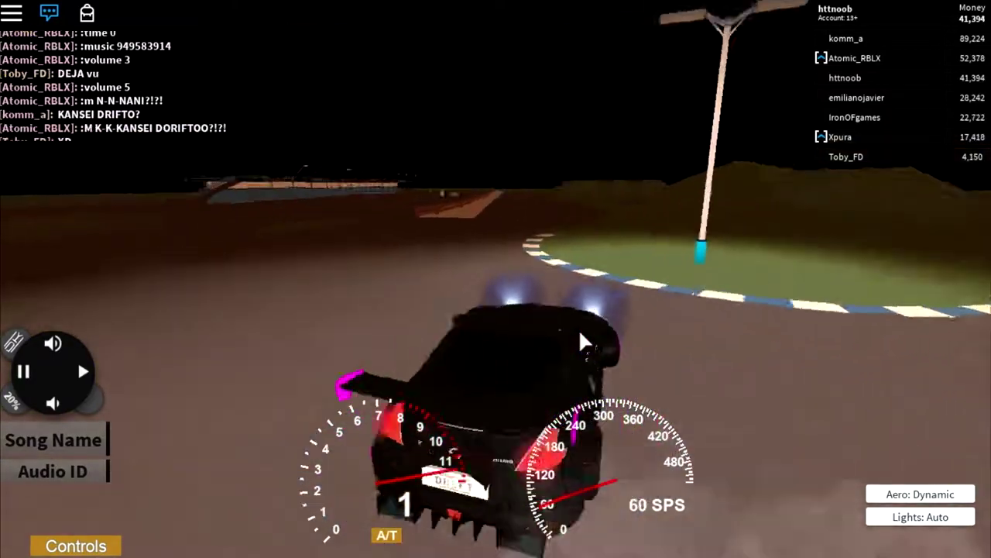
# - Race down the straight, spin the car to face the other way, and drift again
pyautogui.press('w')
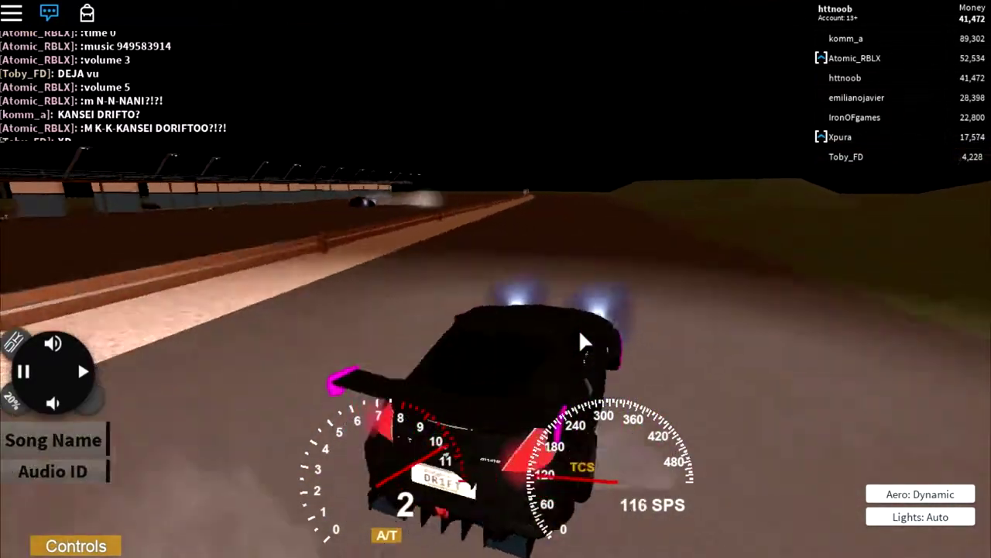
pyautogui.press('w')
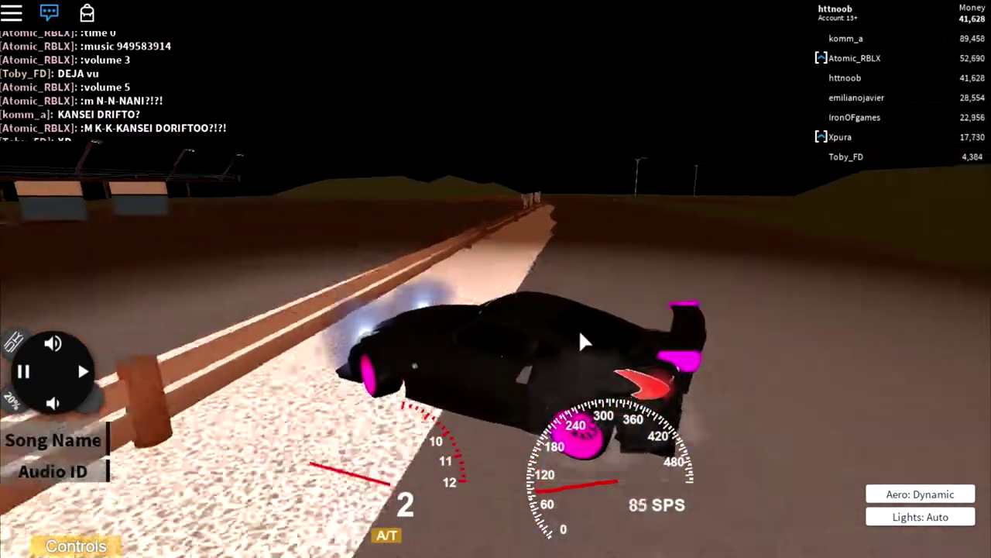
pyautogui.press('w')
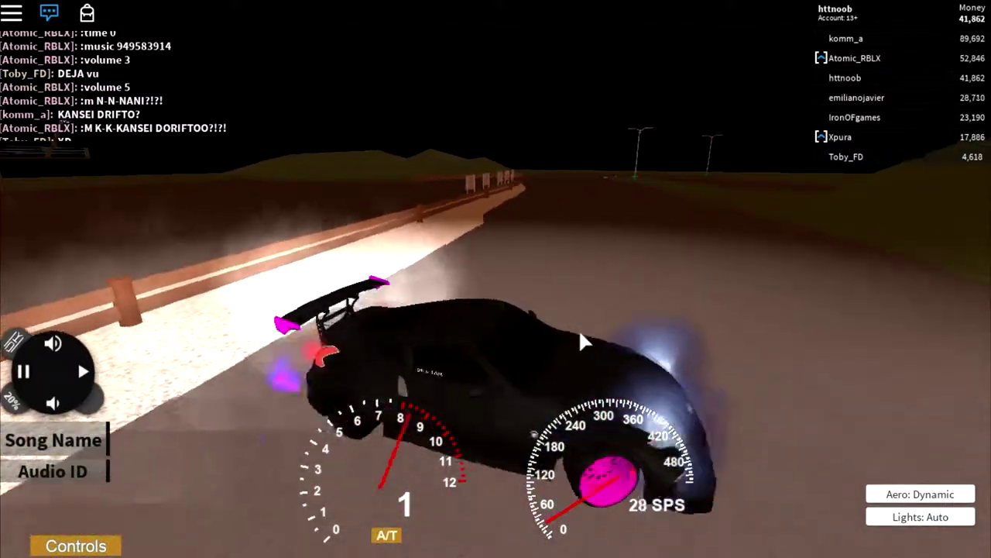
pyautogui.press('w')
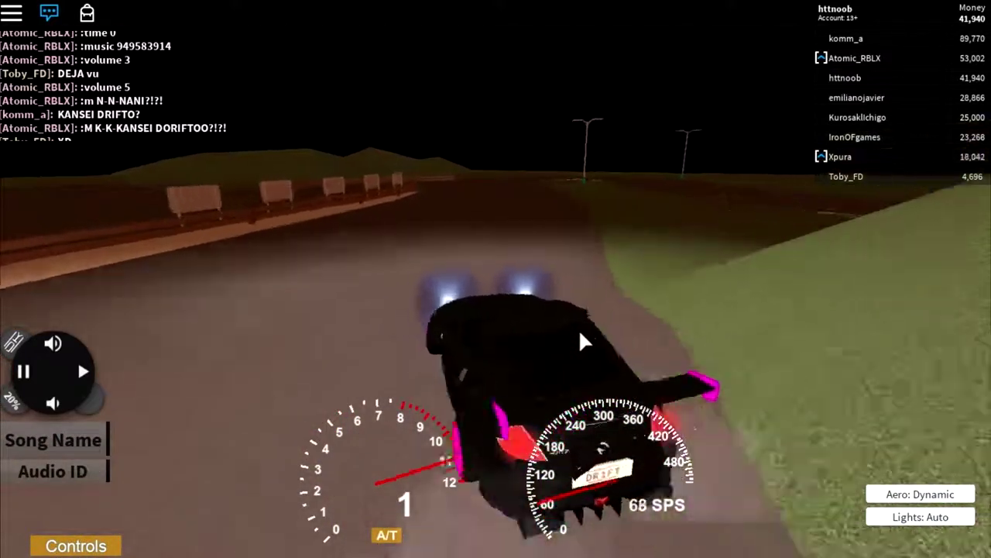
pyautogui.press('w')
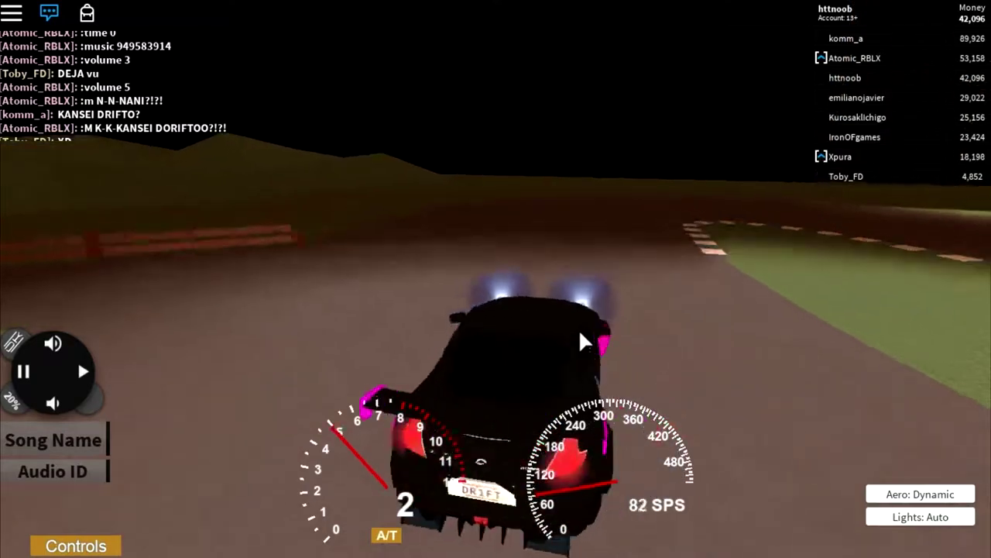
pyautogui.press('w')
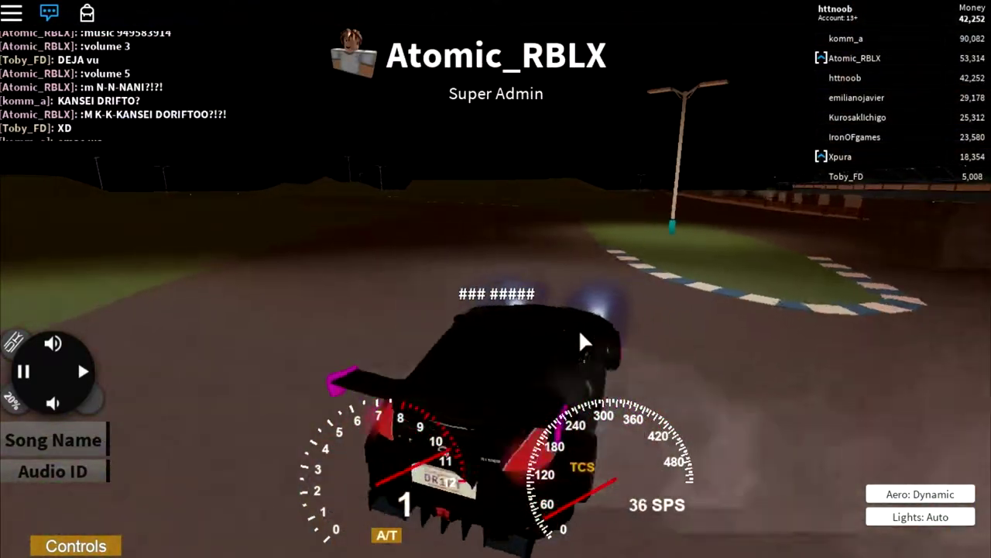
# - Alternate sideways slides and straightening through the first bends, easing off between drifts
pyautogui.press('w')
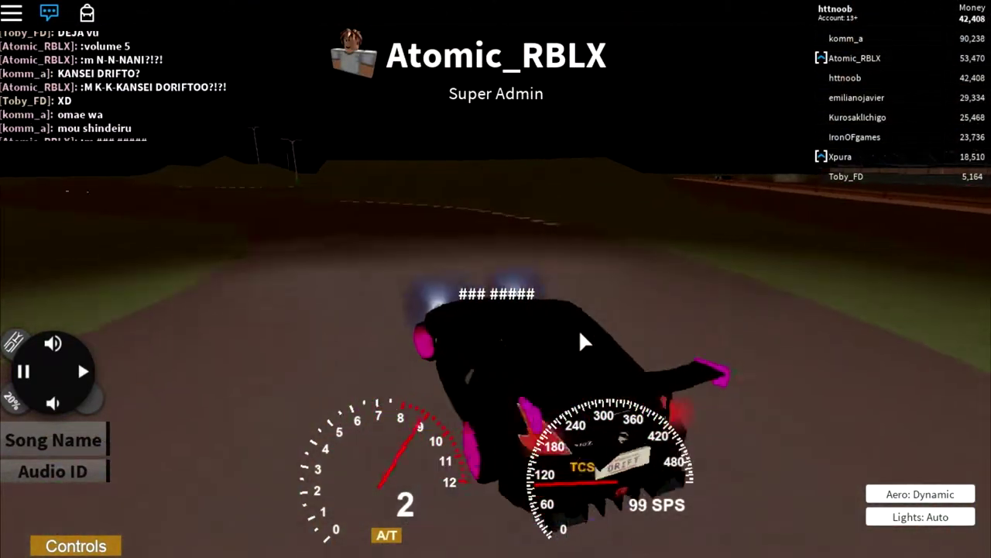
pyautogui.press('w')
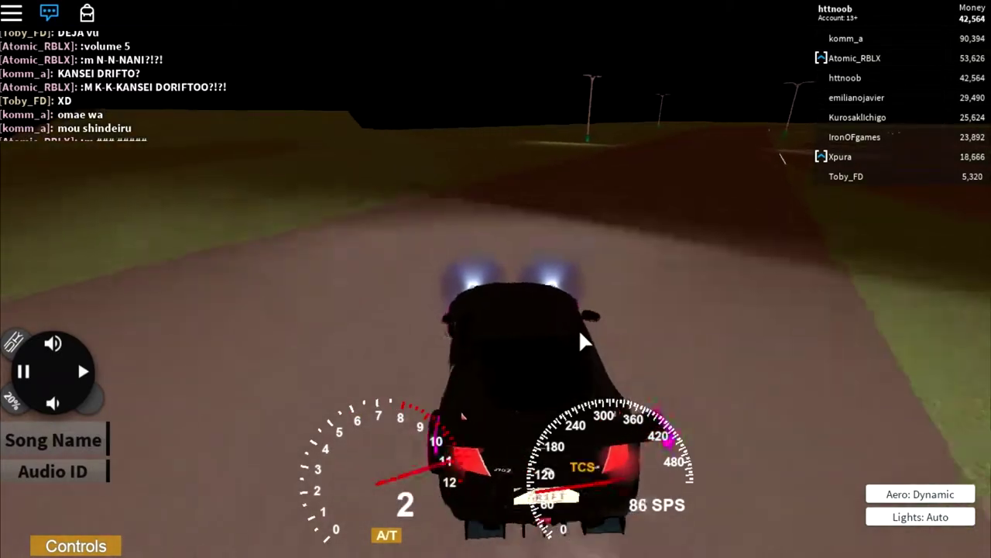
pyautogui.press('w')
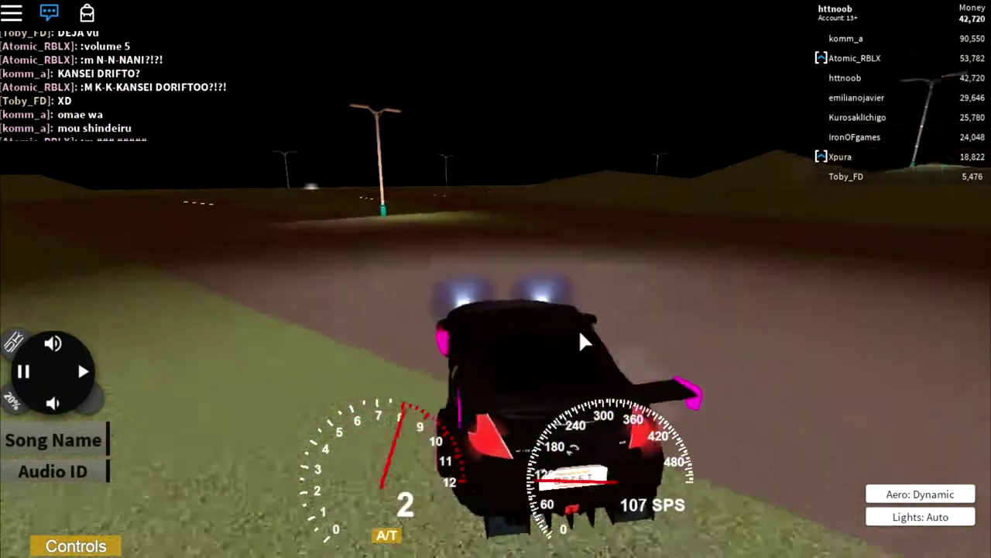
pyautogui.press('w')
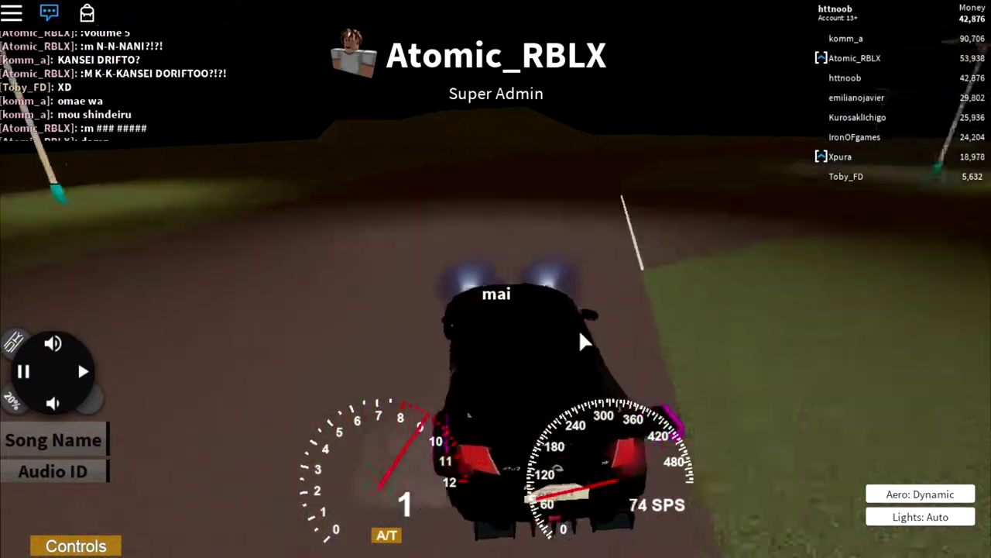
pyautogui.press('w')
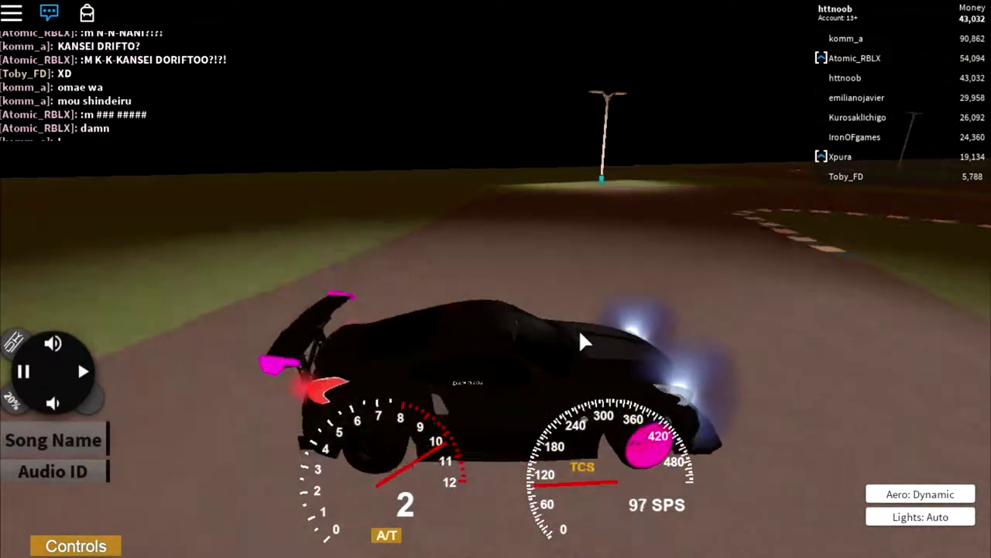
pyautogui.press('w')
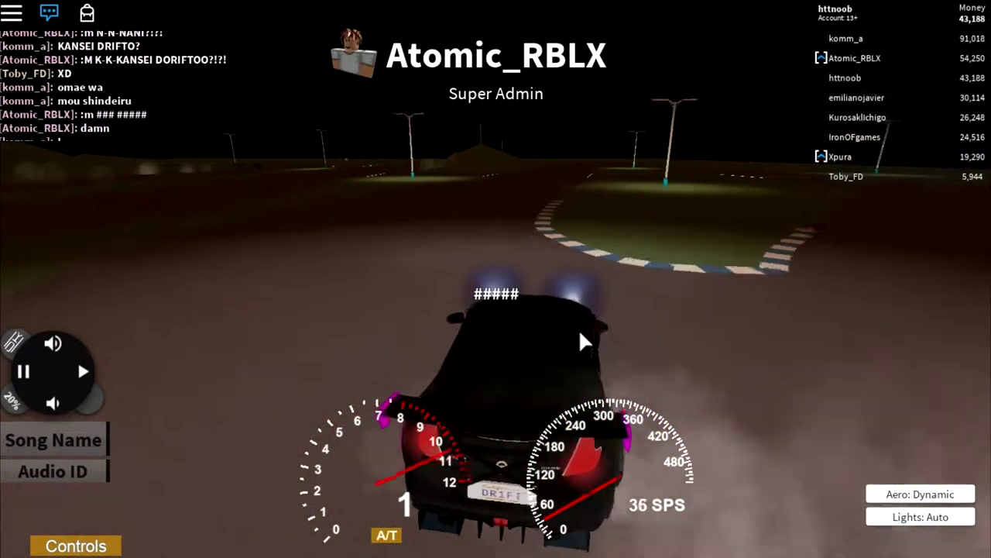
# - Return to the road, turn into a drift, then push to top speed on the straight
pyautogui.press('w')
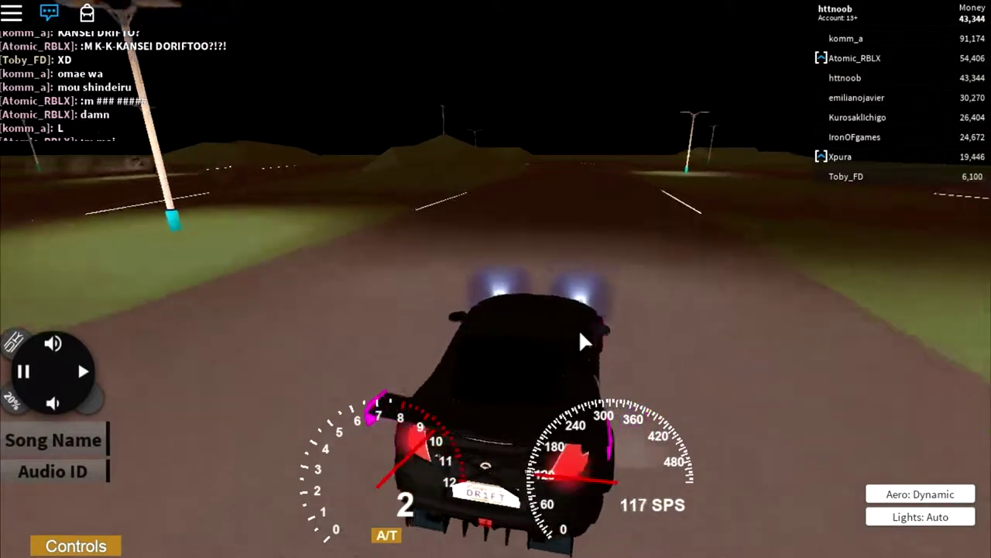
pyautogui.press('w')
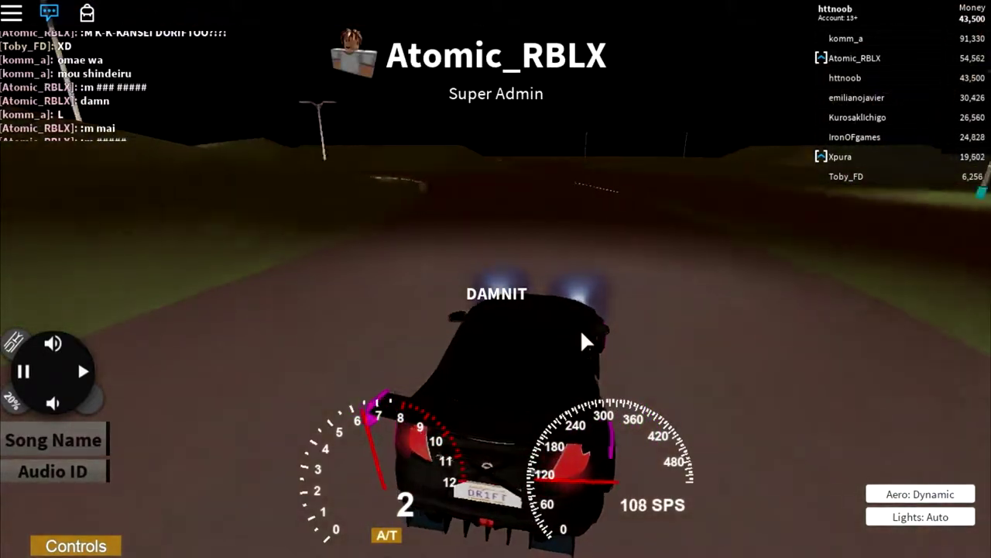
pyautogui.press('a')
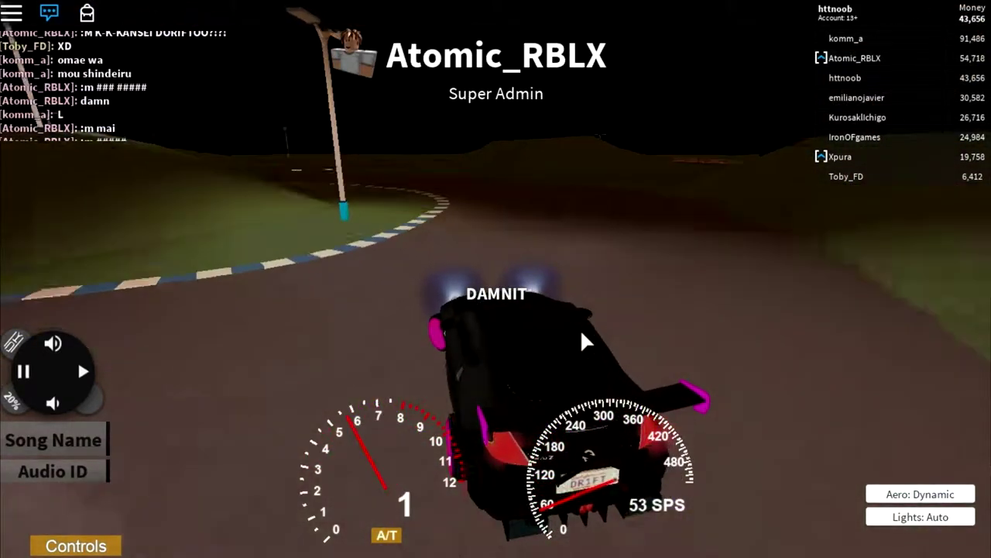
pyautogui.press('w')
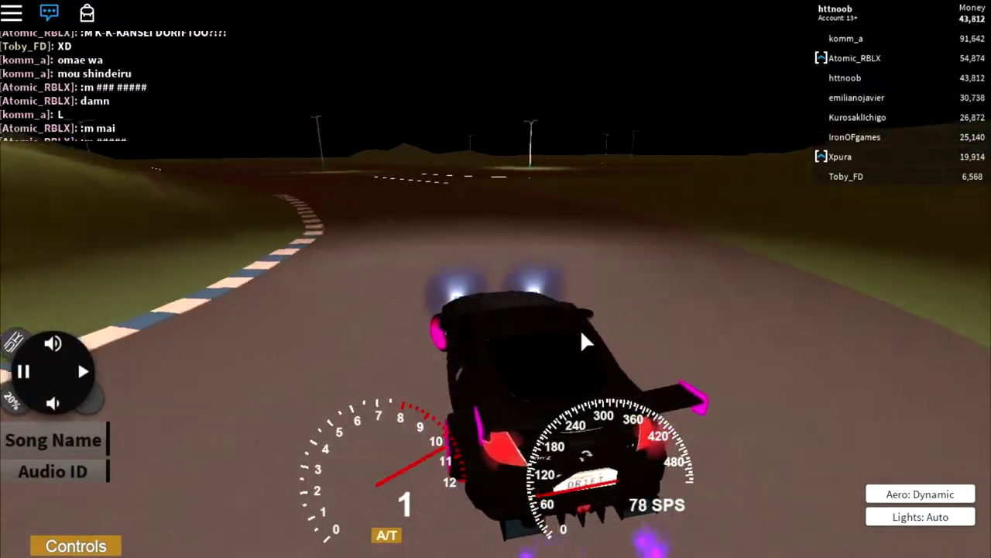
pyautogui.press('w')
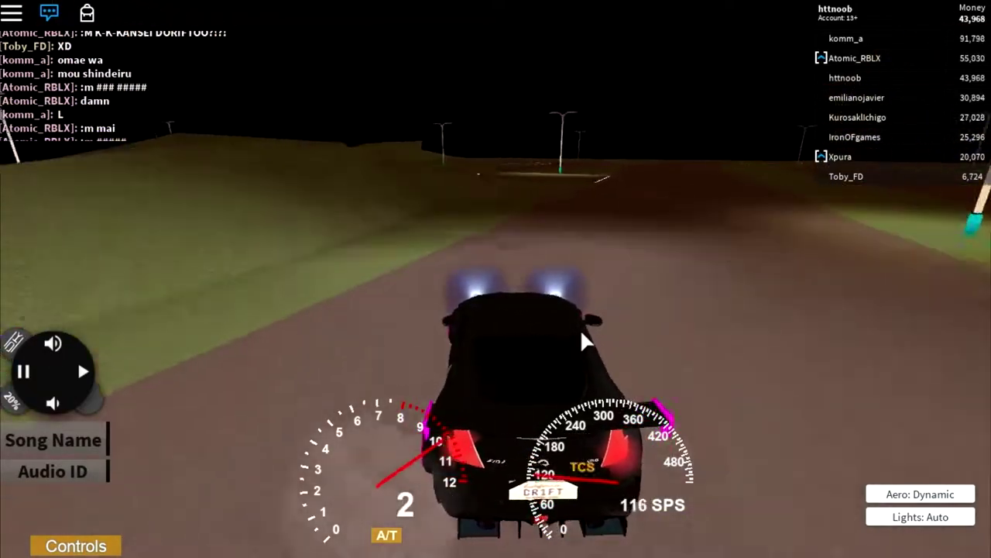
pyautogui.press('w')
# - Throw the car into a fast braking spin and accelerate out of it
pyautogui.press('a')
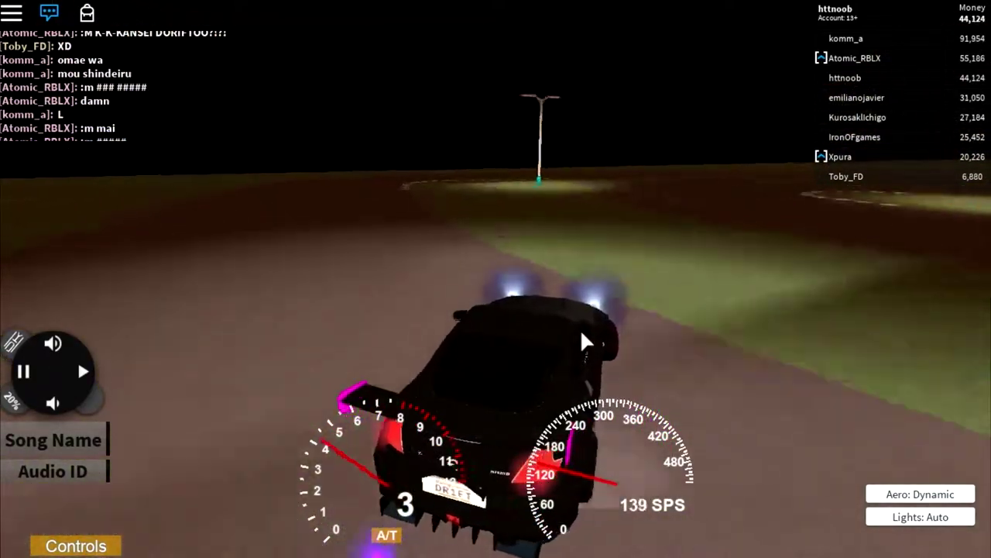
pyautogui.press('s')
pyautogui.press('a')
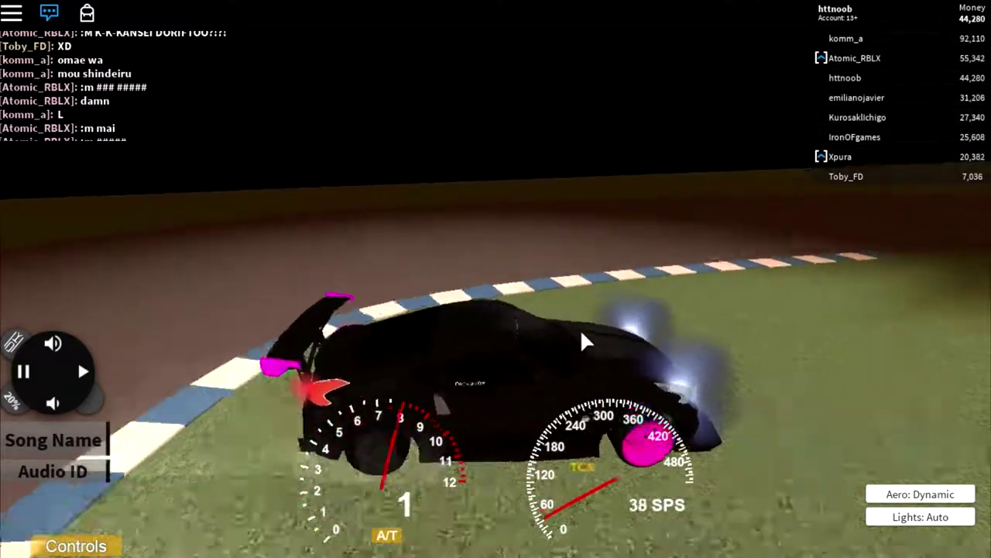
pyautogui.press('w')
# - Start a new high-speed drift, rotate through the slide, and straighten out
pyautogui.press('a')
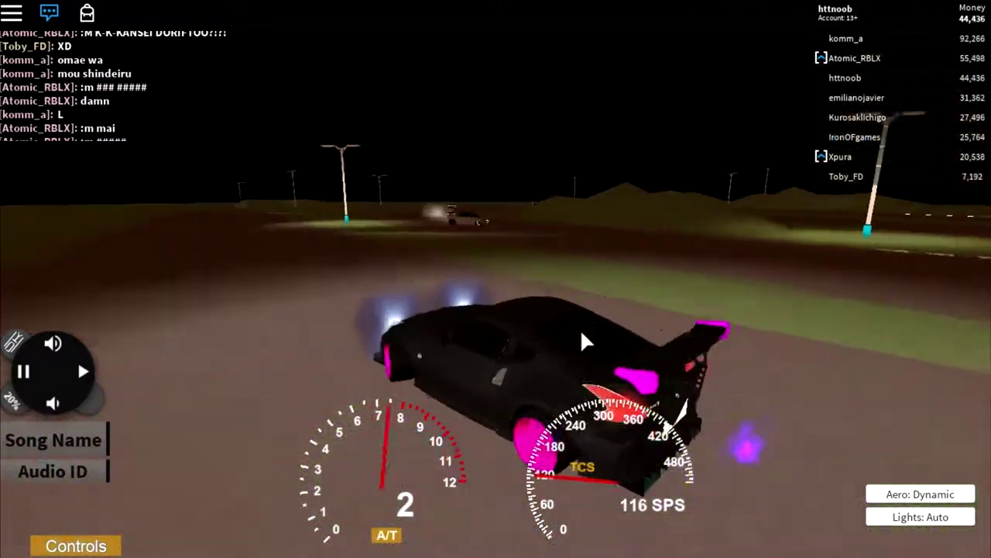
pyautogui.press('w')
pyautogui.press('a')
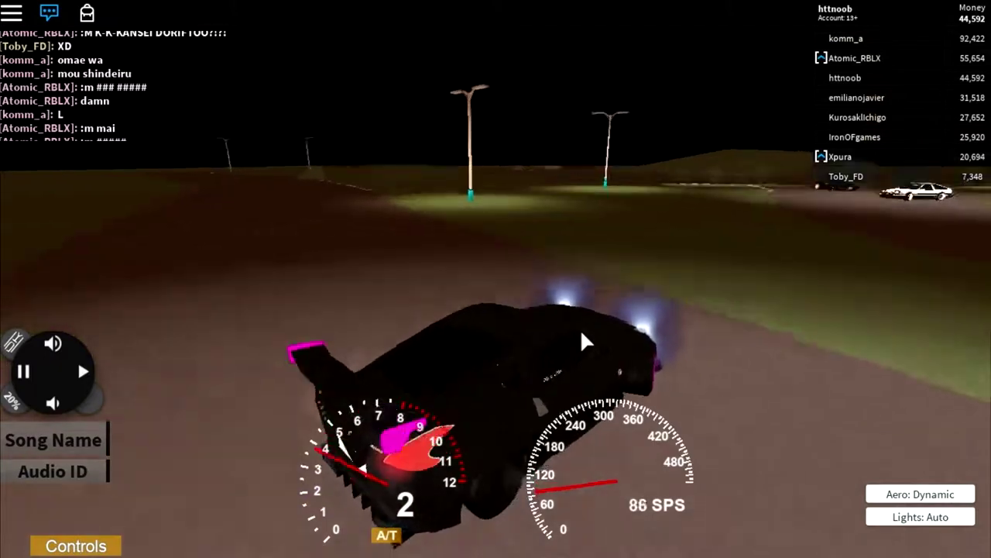
pyautogui.press('a')
pyautogui.press('w')
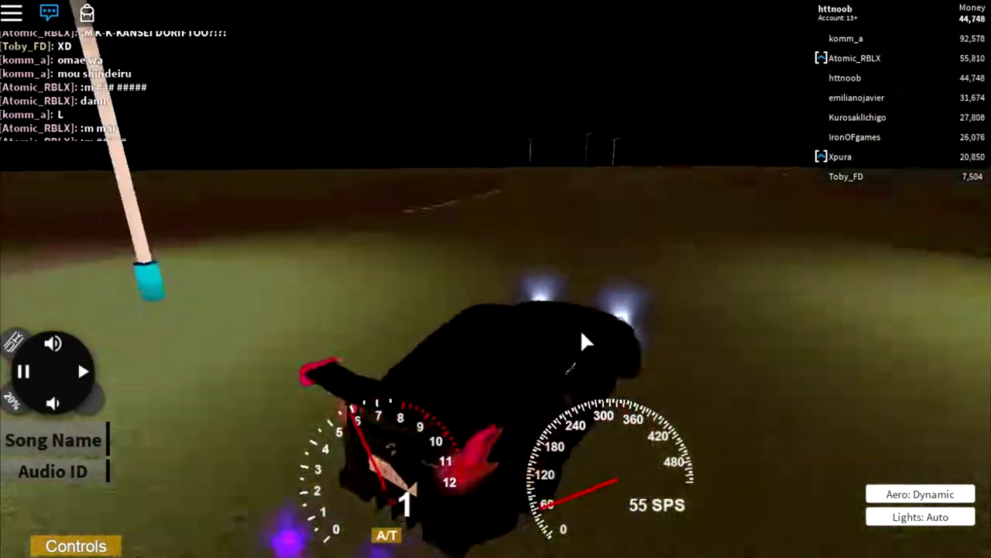
pyautogui.press('w')
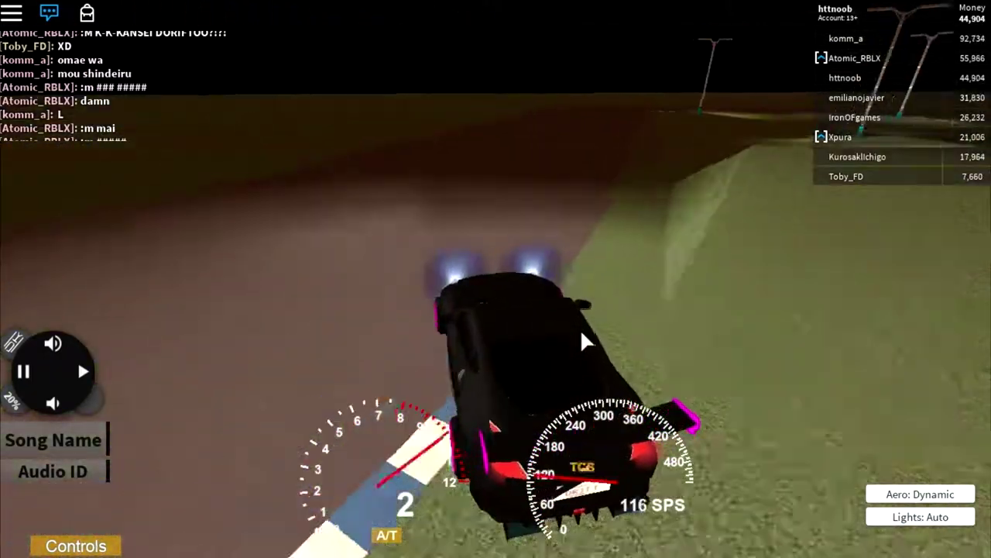
# - Drift across the bend with a right-steer correction, then spin onto the grass
pyautogui.press('w')
pyautogui.press('a')
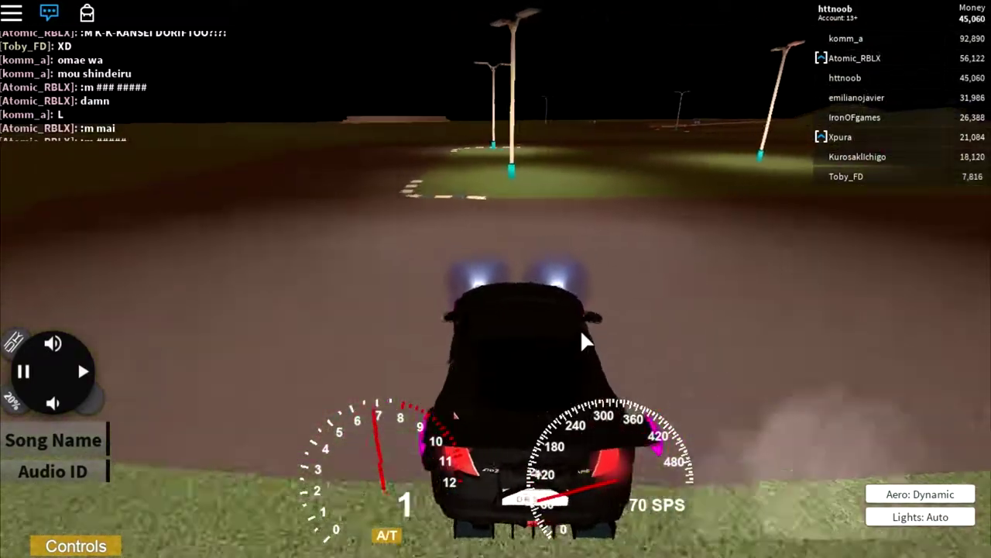
pyautogui.press('w')
pyautogui.press('d')
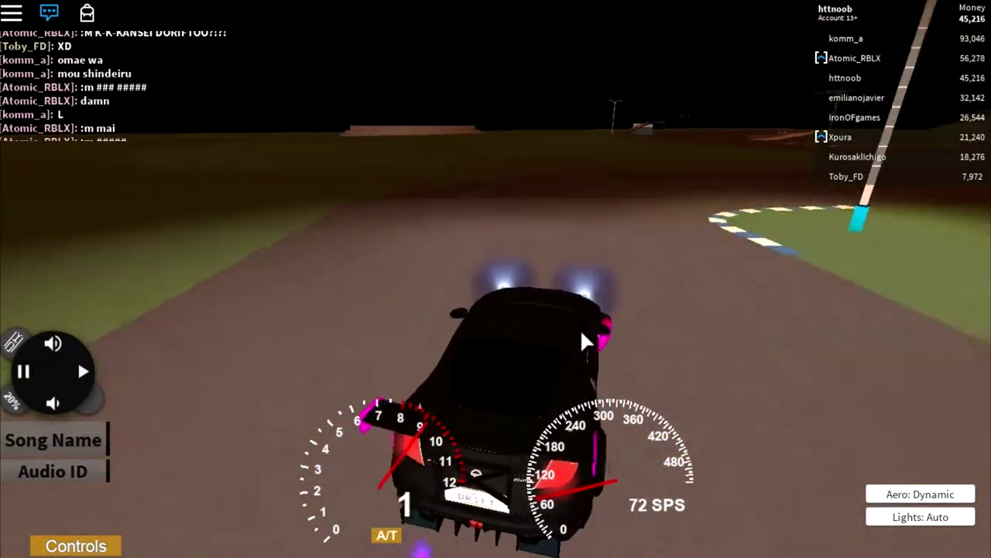
pyautogui.press('w')
pyautogui.press('a')
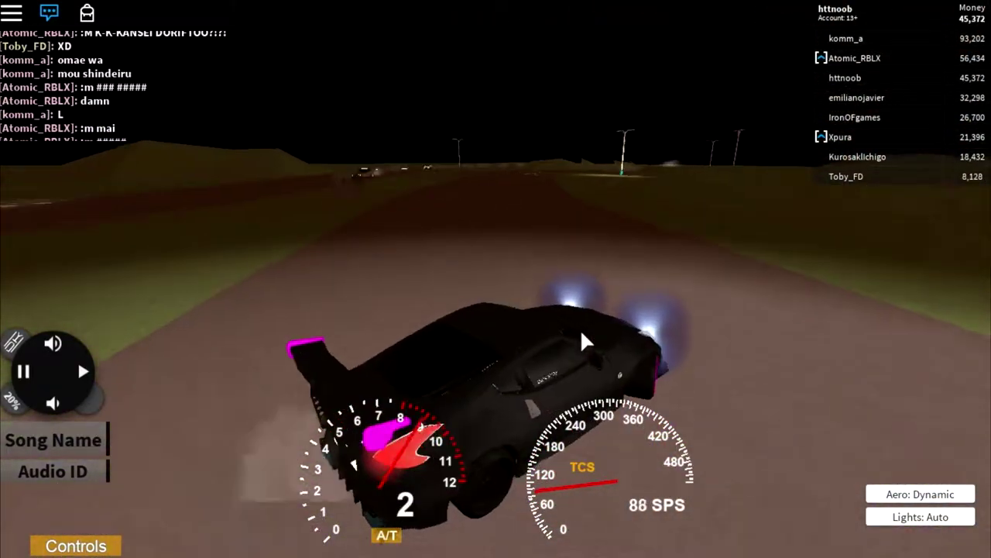
pyautogui.press('w')
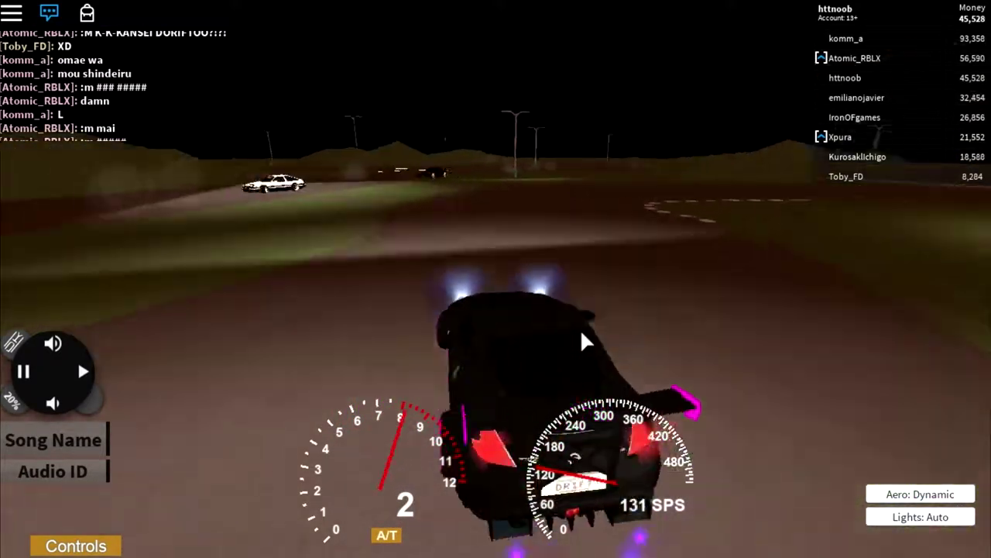
pyautogui.press('w')
pyautogui.press('a')
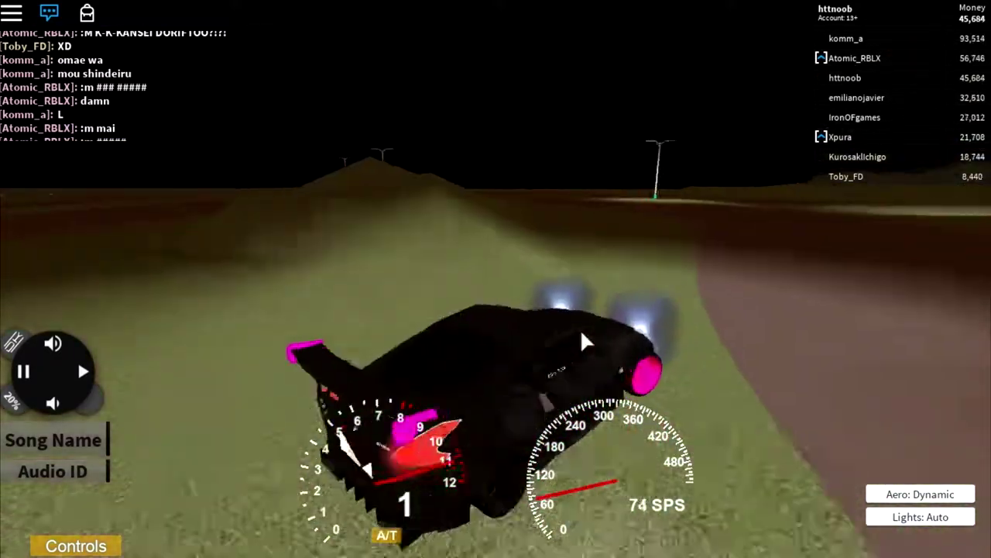
# - Steer back onto the road and slide past the lamp post at low speed
pyautogui.press('w')
pyautogui.press('d')
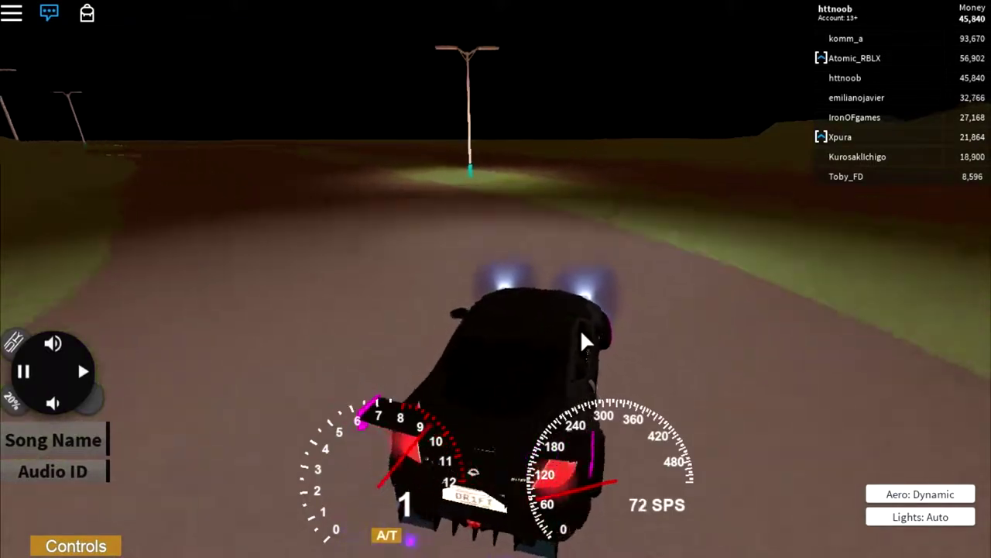
pyautogui.press('w')
pyautogui.press('a')
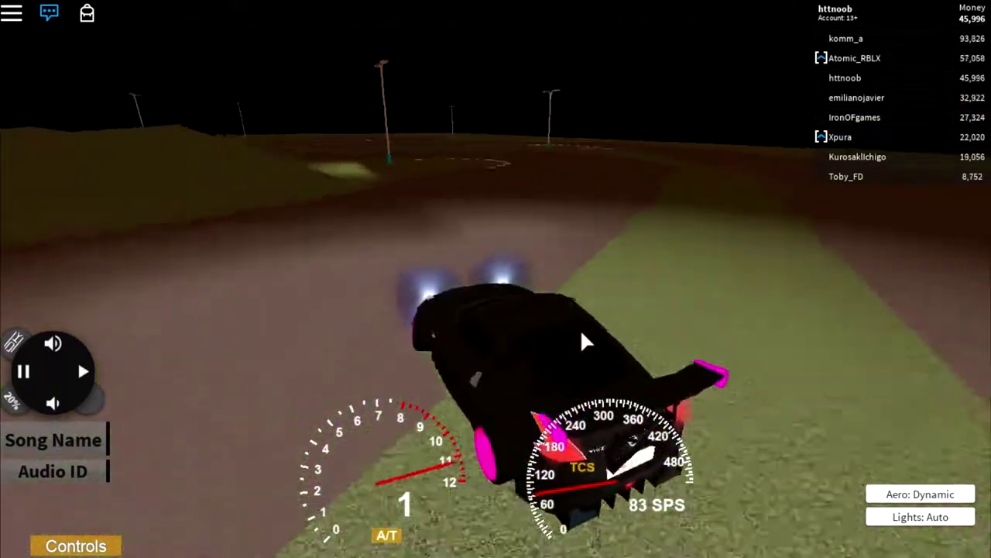
pyautogui.press('w')
pyautogui.press('d')
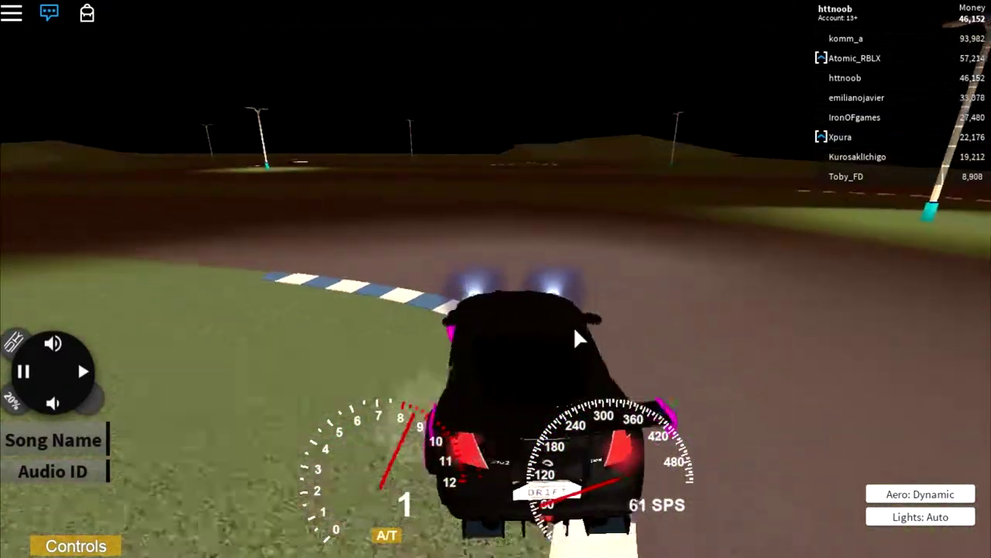
# - Accelerate toward the other player's car and spin sideways into a drift
pyautogui.press('w')
pyautogui.press('a')
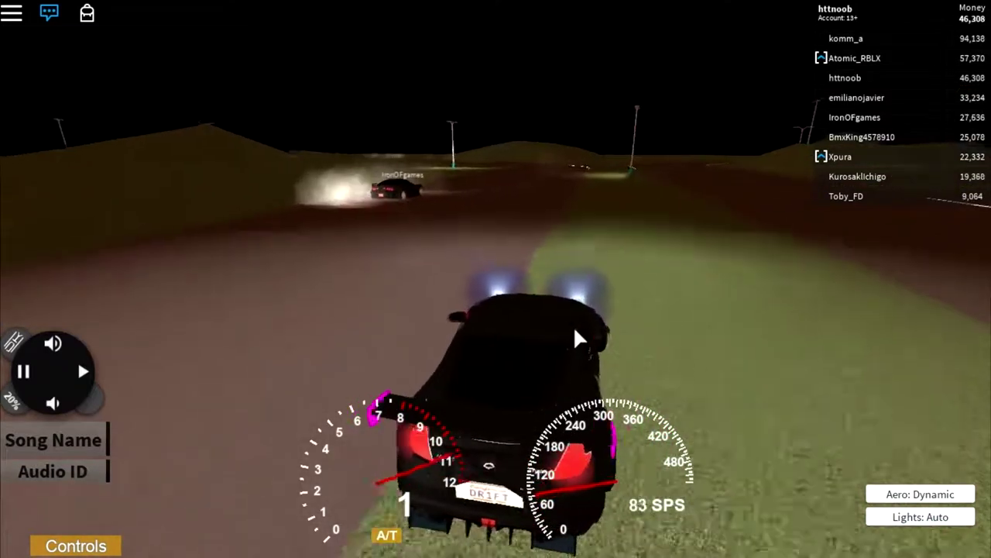
pyautogui.press('w')
pyautogui.press('a')
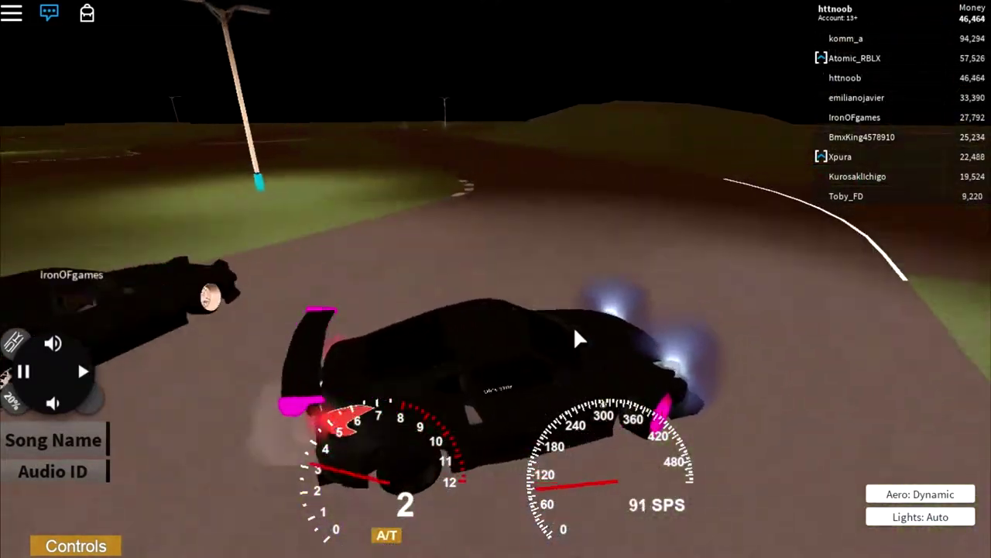
# - Reverse to turn the car around, then drive forward again
pyautogui.press('s')
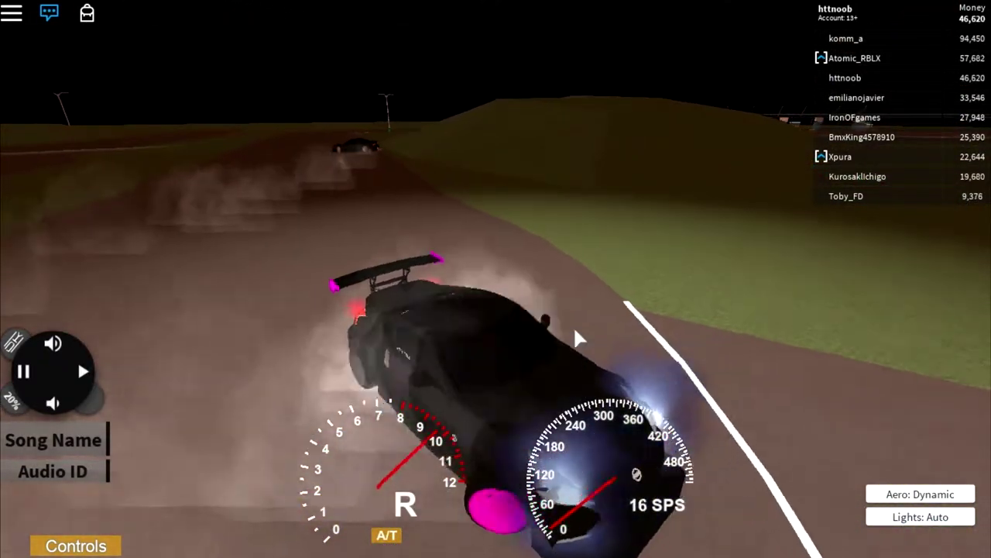
pyautogui.press('s')
pyautogui.press('w')
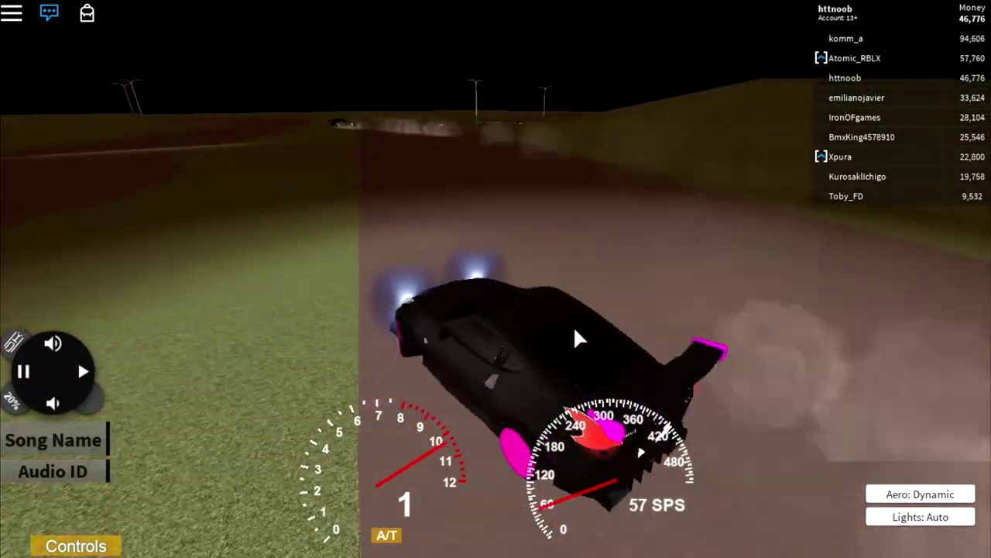